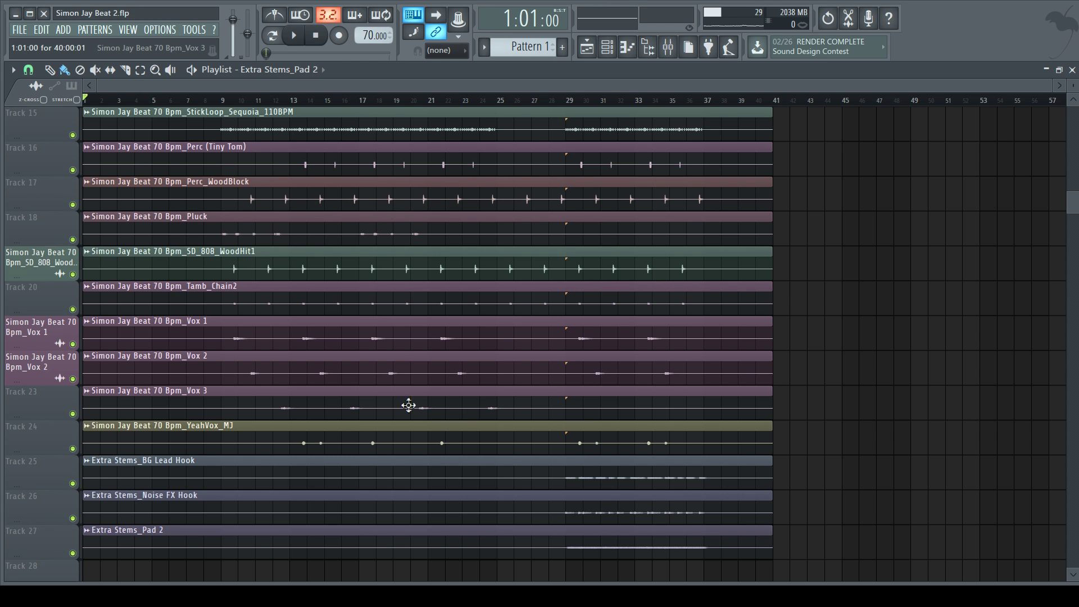
- Save the project
{"action": "scroll", "coordinate": [409, 405], "scroll_direction": "up", "scroll_amount": 10}
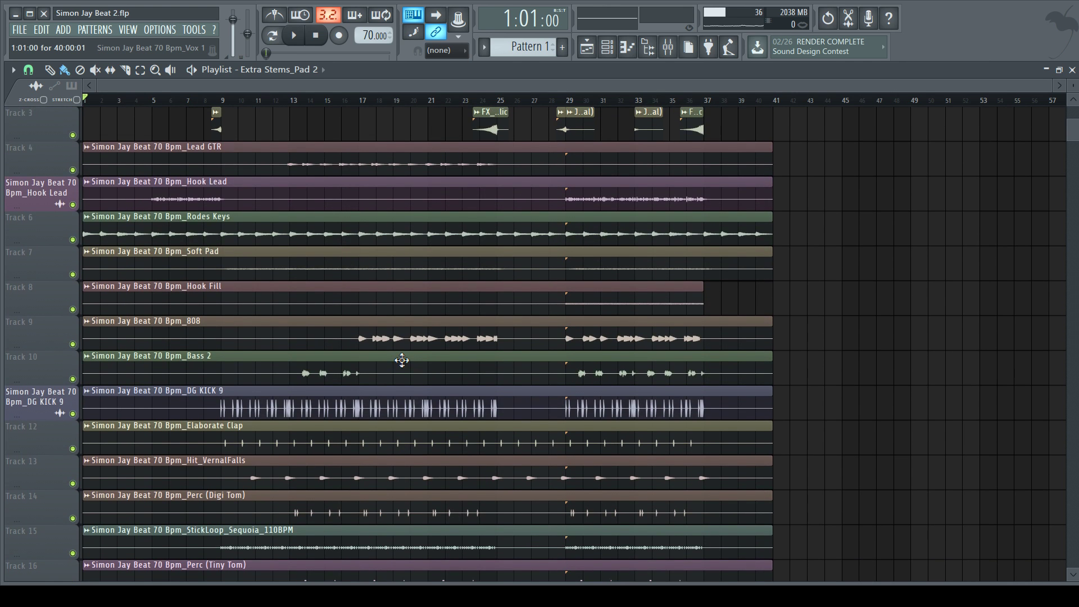
{"action": "scroll", "coordinate": [401, 360], "scroll_direction": "up", "scroll_amount": 2}
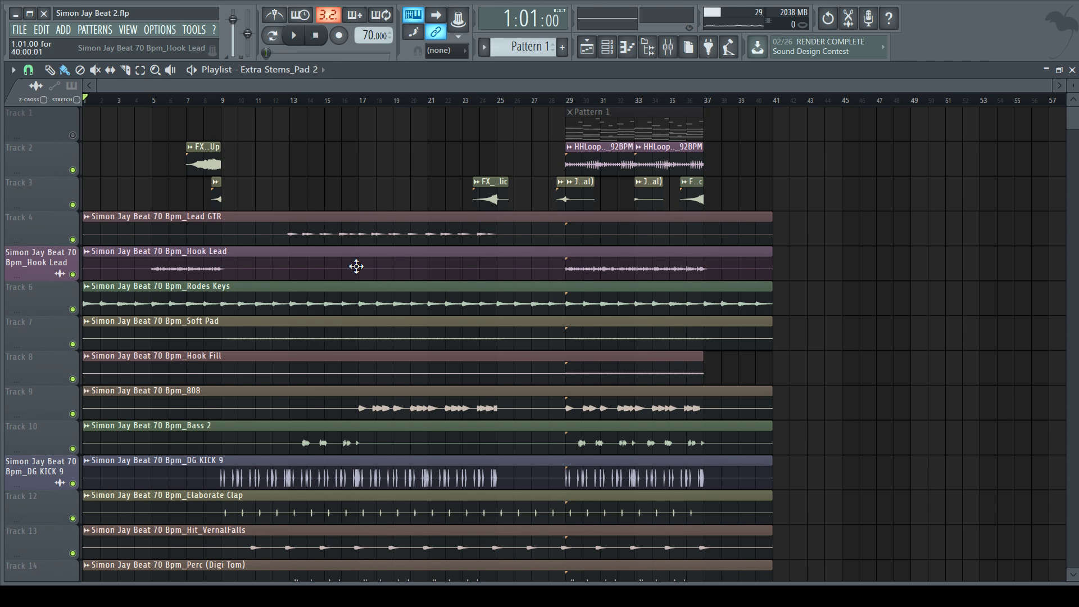
{"action": "key", "text": "ctrl+s"}
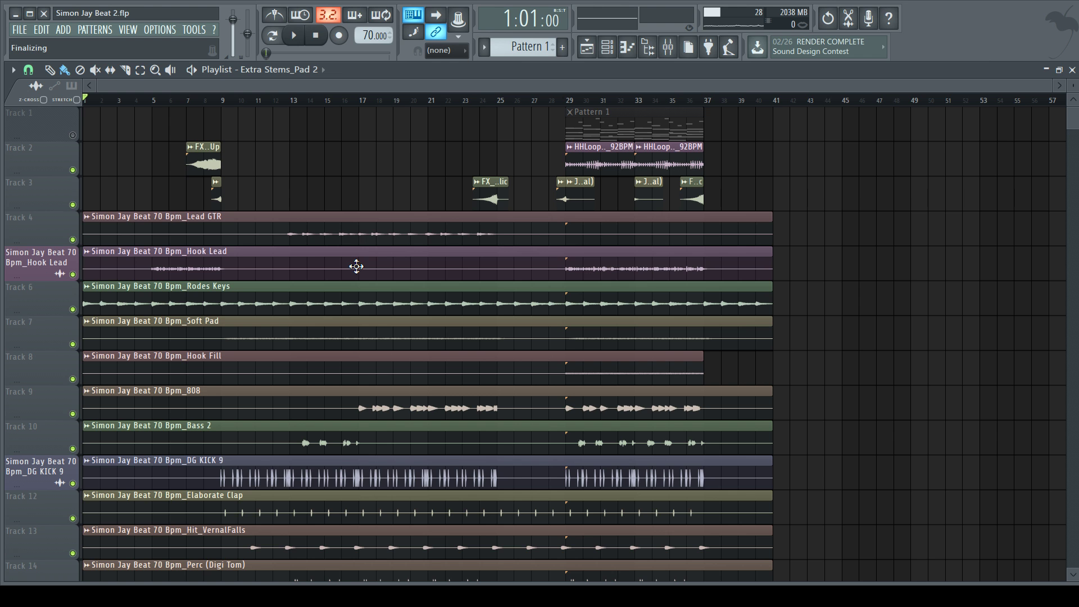
{"action": "scroll", "coordinate": [356, 267], "scroll_direction": "down", "scroll_amount": 10}
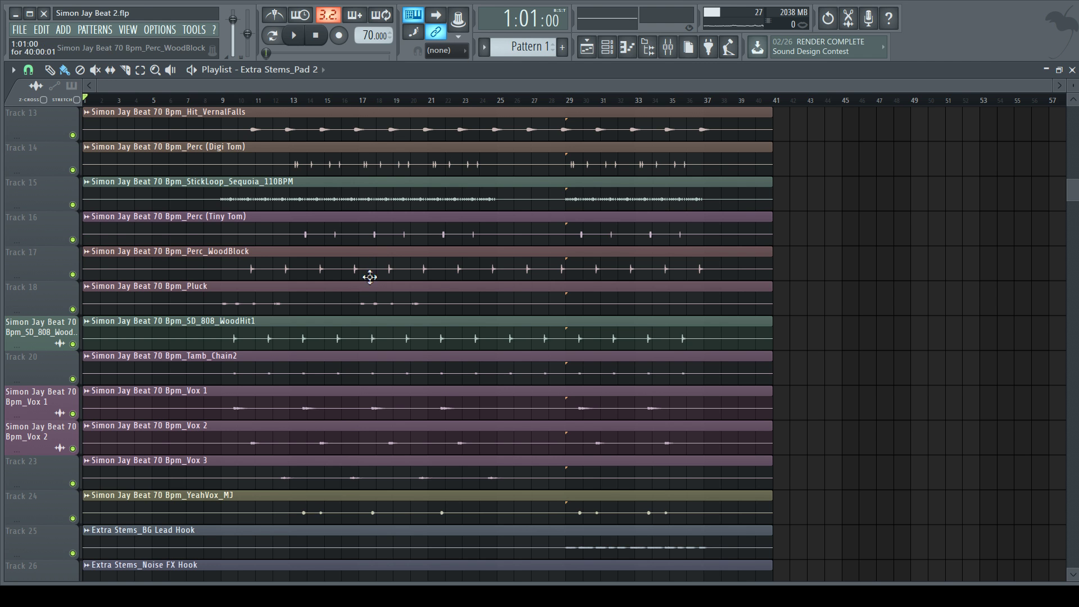
{"action": "scroll", "coordinate": [369, 281], "scroll_direction": "down", "scroll_amount": 4}
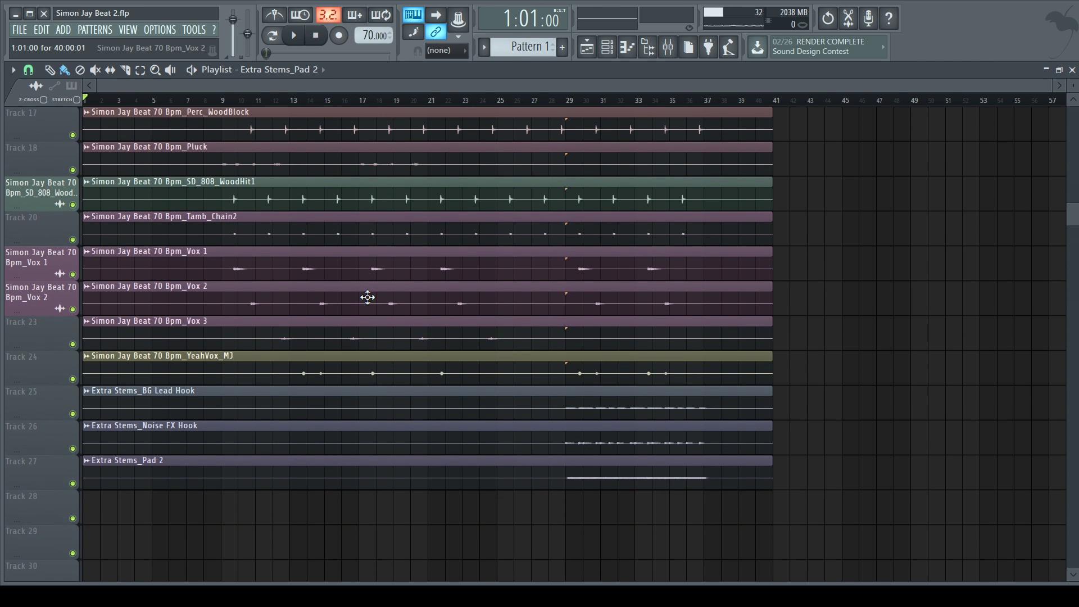
{"action": "scroll", "coordinate": [367, 297], "scroll_direction": "up", "scroll_amount": 13}
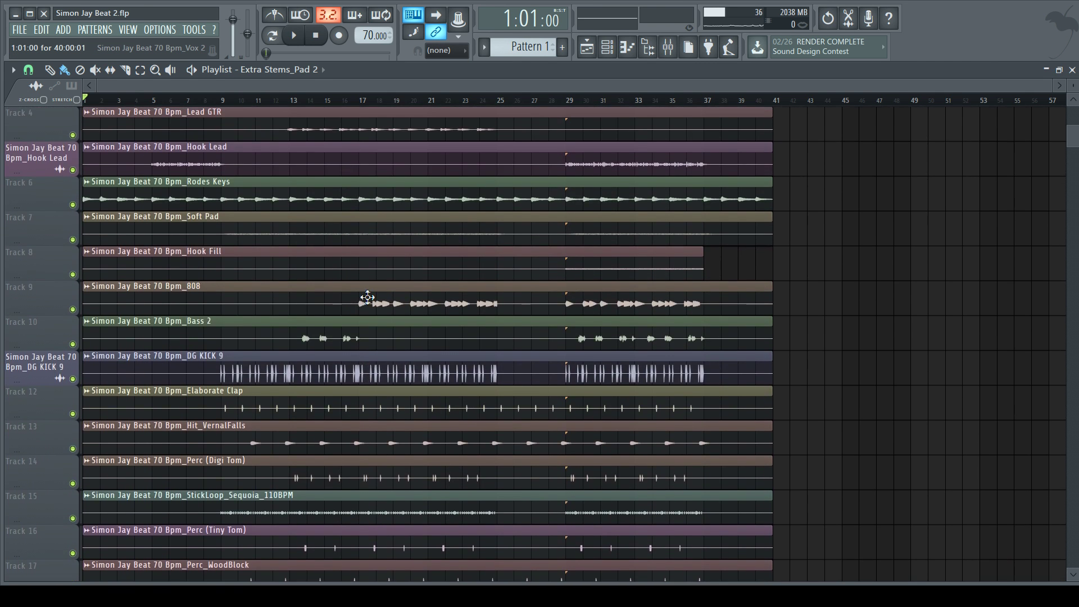
{"action": "scroll", "coordinate": [367, 297], "scroll_direction": "up", "scroll_amount": 3}
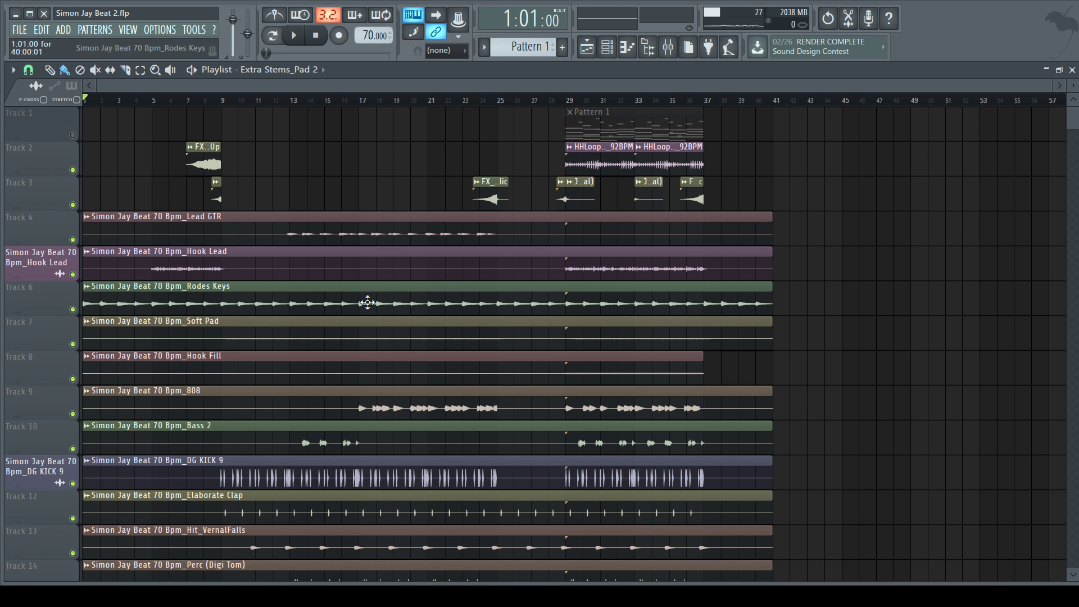
- Open the mixer, close the iZotope Ozone 7 window on the master channel, and return to the playlist
{"action": "left_click", "coordinate": [668, 47]}
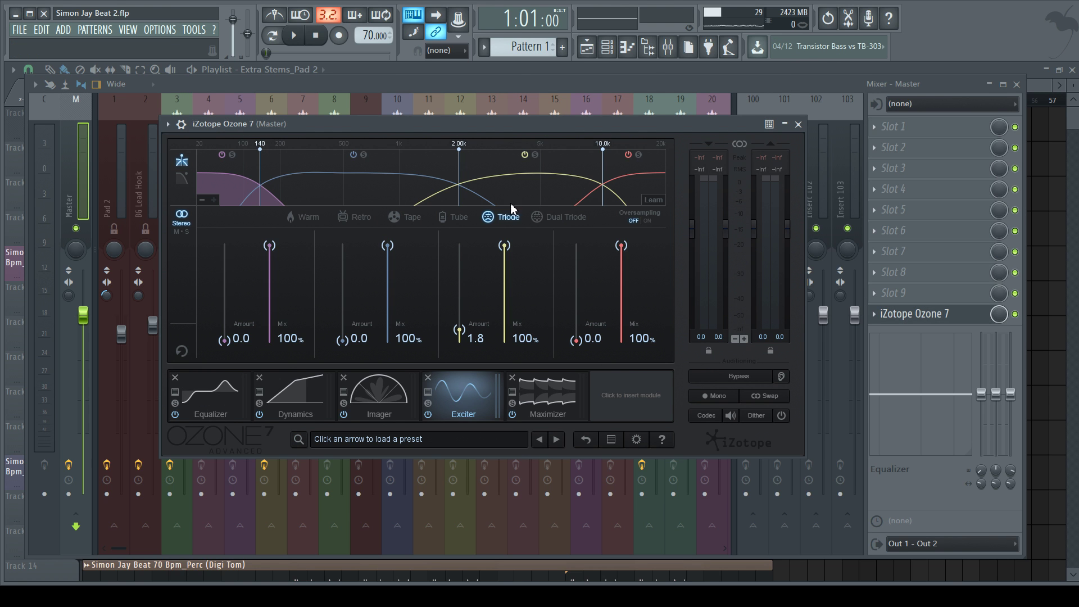
{"action": "left_click_drag", "start_coordinate": [387, 124], "coordinate": [349, 149]}
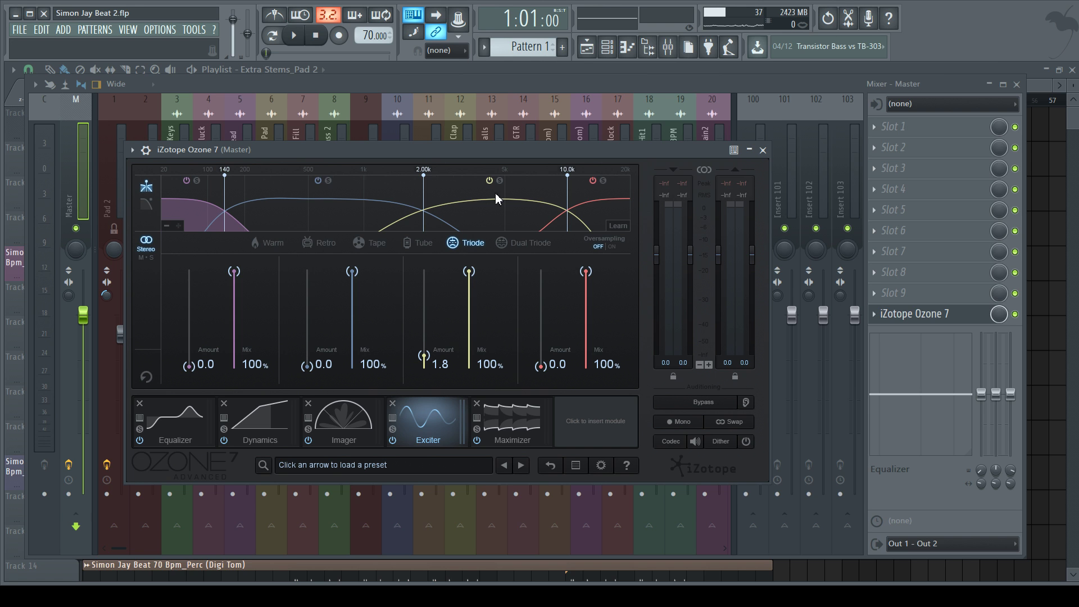
{"action": "left_click", "coordinate": [763, 150]}
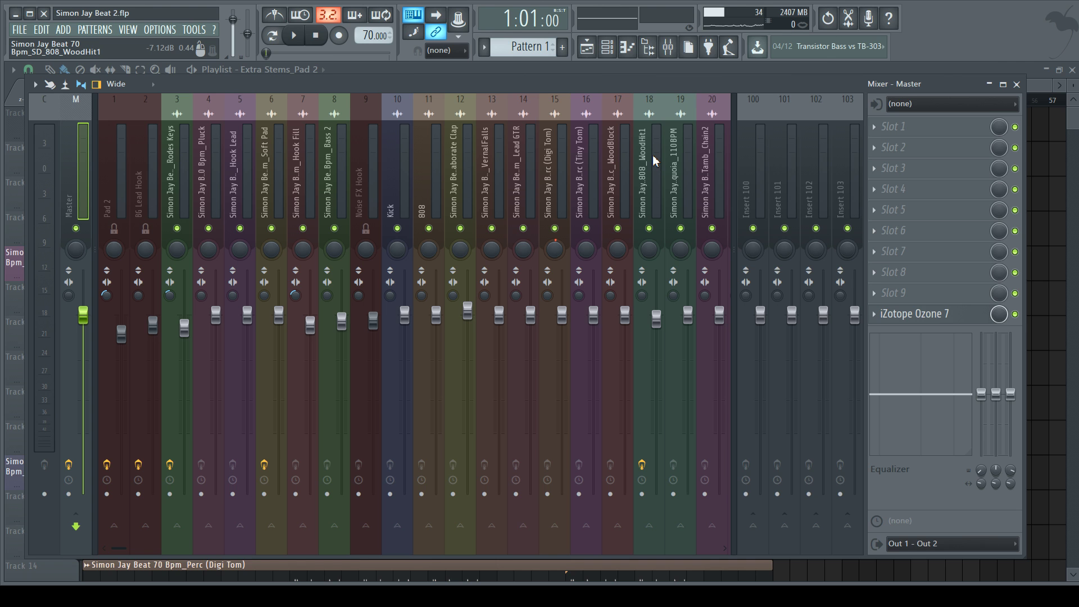
{"action": "left_click", "coordinate": [587, 48]}
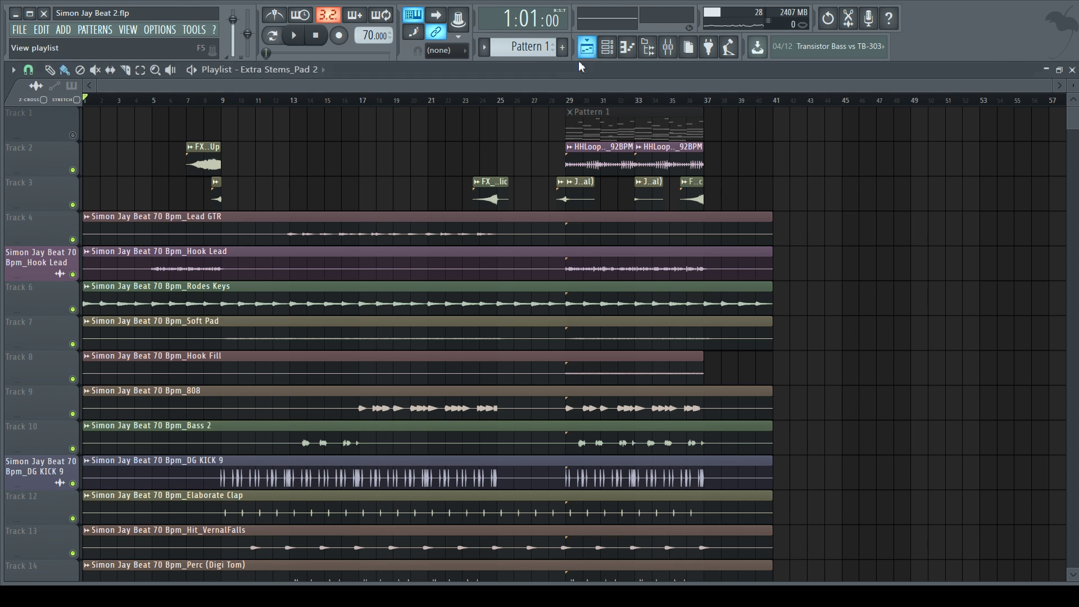
- Fit the arrangement into the playlist with reduced track heights and examine how the stem clips are laid out across the song
{"action": "right_click", "coordinate": [340, 184], "text": "ctrl"}
{"action": "scroll", "coordinate": [329, 192], "scroll_direction": "up", "scroll_amount": 5, "text": "alt"}
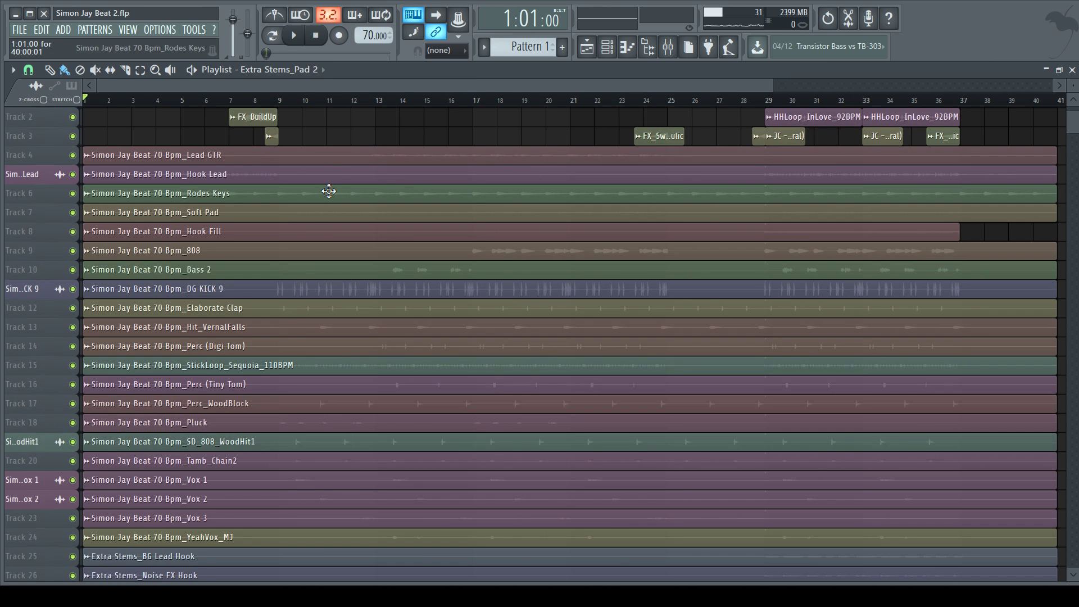
{"action": "scroll", "coordinate": [312, 217], "scroll_direction": "up", "scroll_amount": 1}
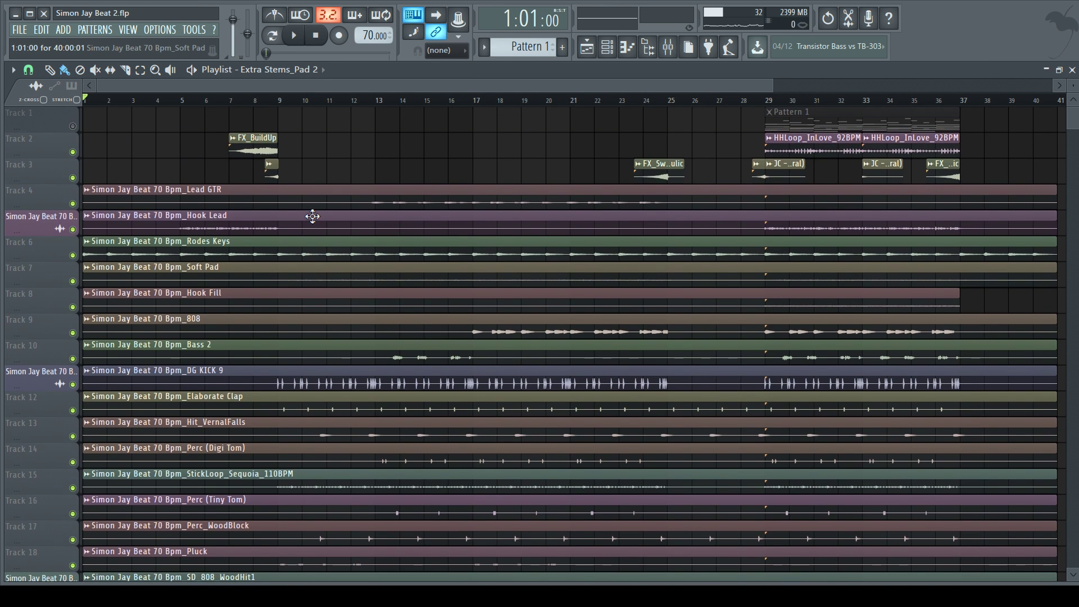
{"action": "scroll", "coordinate": [349, 437], "scroll_direction": "down", "scroll_amount": 3}
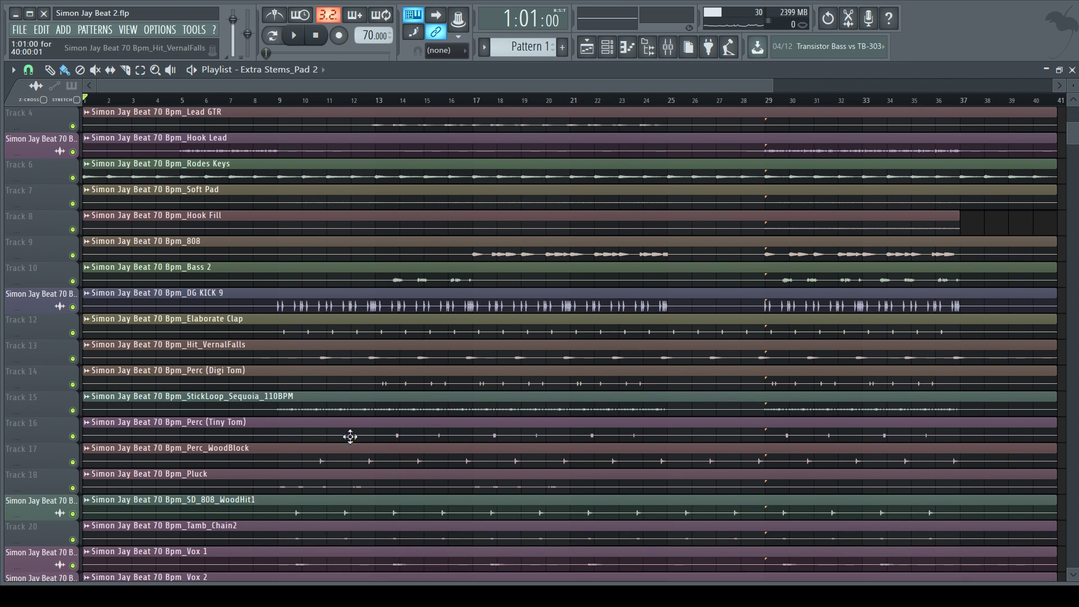
{"action": "scroll", "coordinate": [449, 428], "scroll_direction": "down", "scroll_amount": 3}
{"action": "scroll", "coordinate": [424, 422], "scroll_direction": "up", "scroll_amount": 4}
{"action": "scroll", "coordinate": [424, 423], "scroll_direction": "up", "scroll_amount": 2}
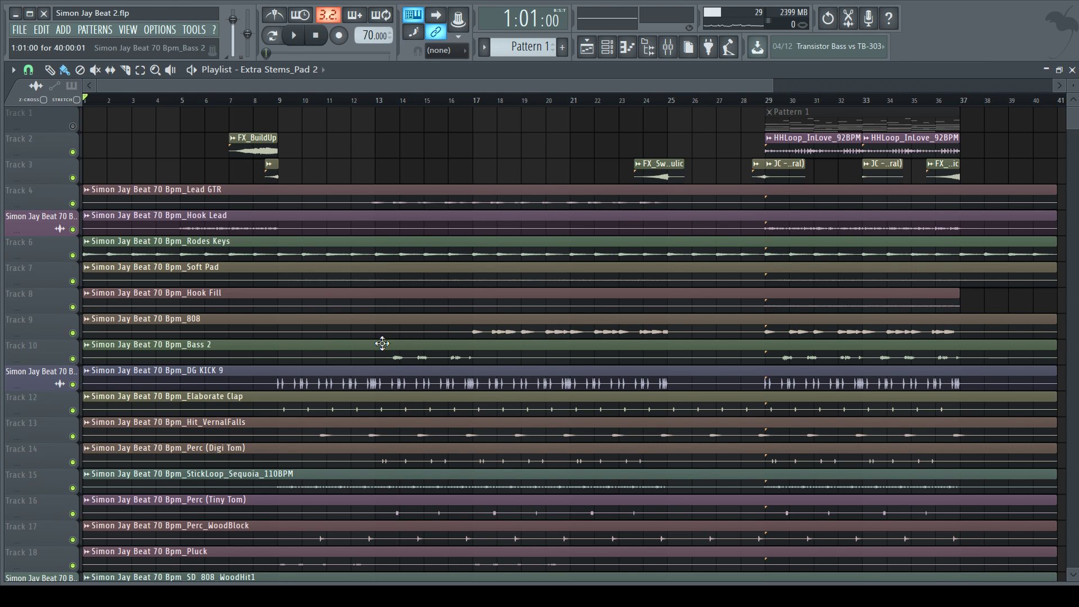
{"action": "scroll", "coordinate": [433, 322], "scroll_direction": "down", "scroll_amount": 3}
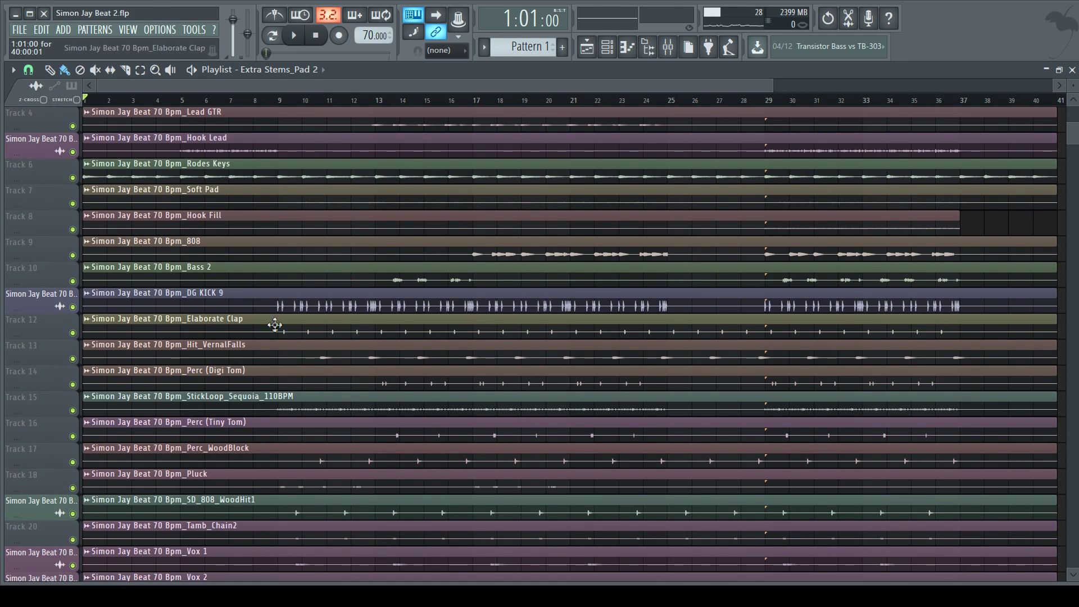
{"action": "scroll", "coordinate": [275, 324], "scroll_direction": "up", "scroll_amount": 3}
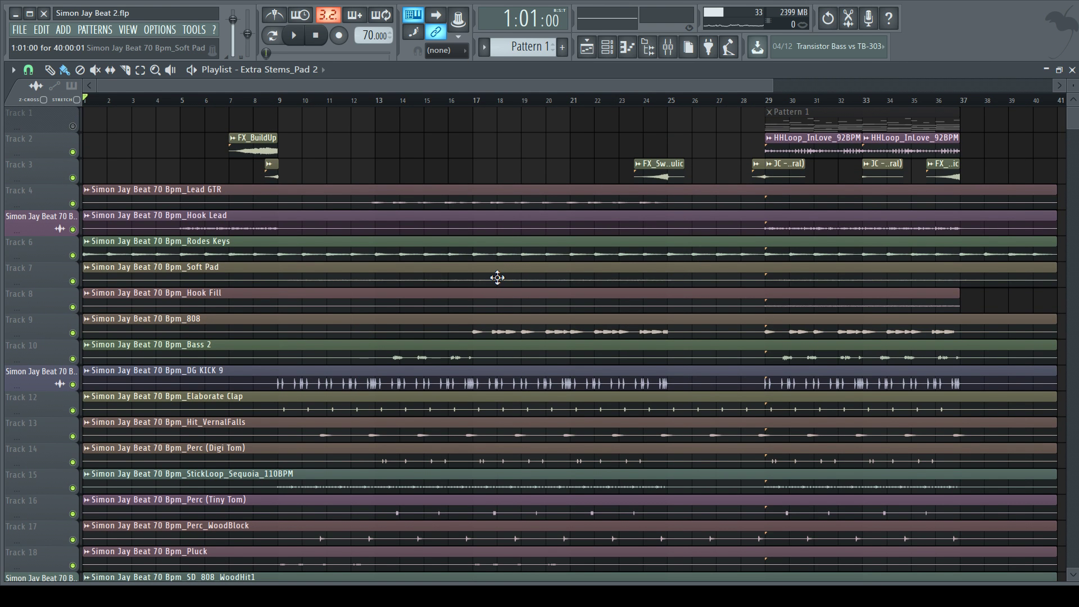
{"action": "scroll", "coordinate": [498, 278], "scroll_direction": "down", "scroll_amount": 2, "text": "ctrl"}
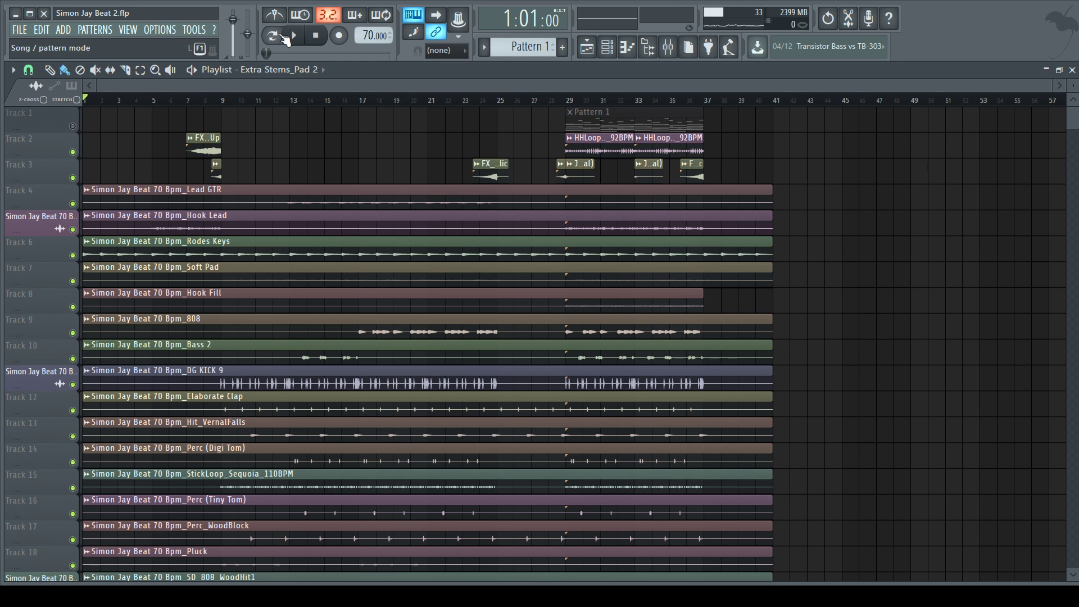
{"action": "scroll", "coordinate": [277, 246], "scroll_direction": "down", "scroll_amount": 6}
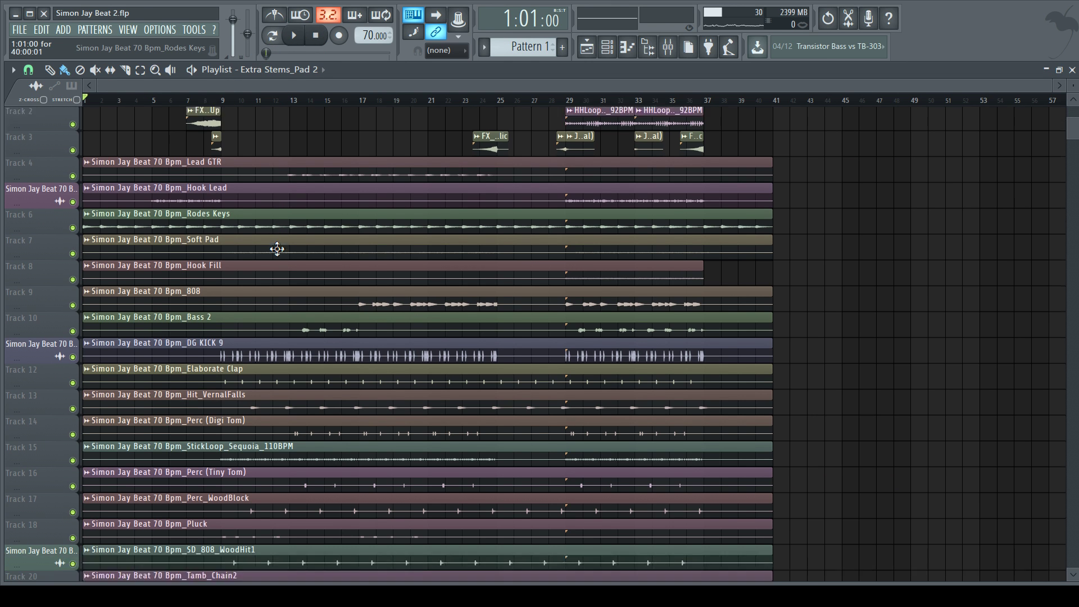
{"action": "scroll", "coordinate": [277, 249], "scroll_direction": "up", "scroll_amount": 2}
{"action": "scroll", "coordinate": [277, 249], "scroll_direction": "up", "scroll_amount": 4}
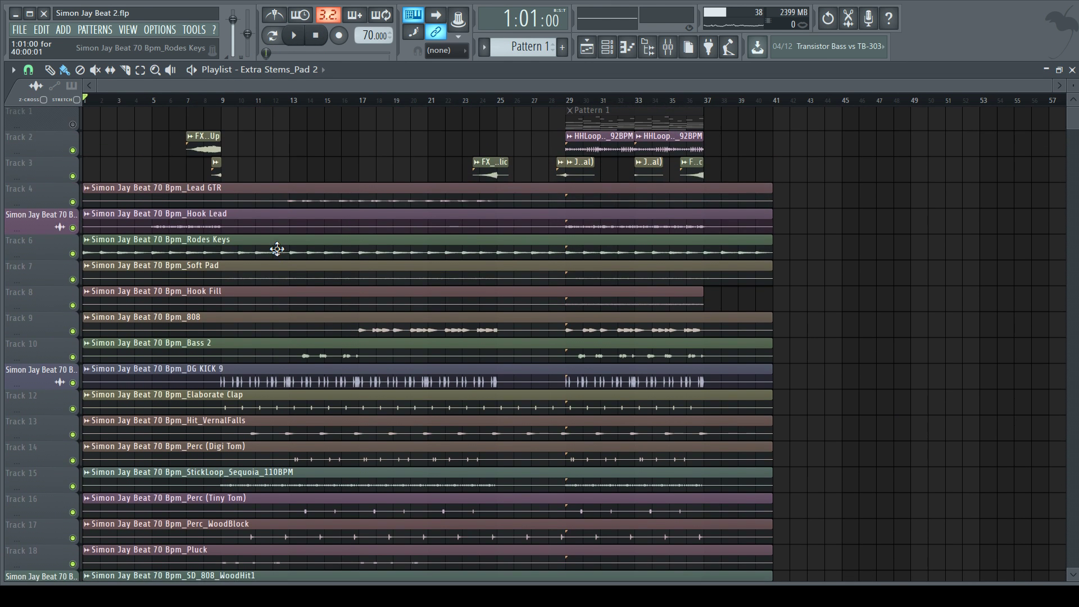
- Play the song from the start and examine the channel levels across the mixer during playback
{"action": "key", "text": "space"}
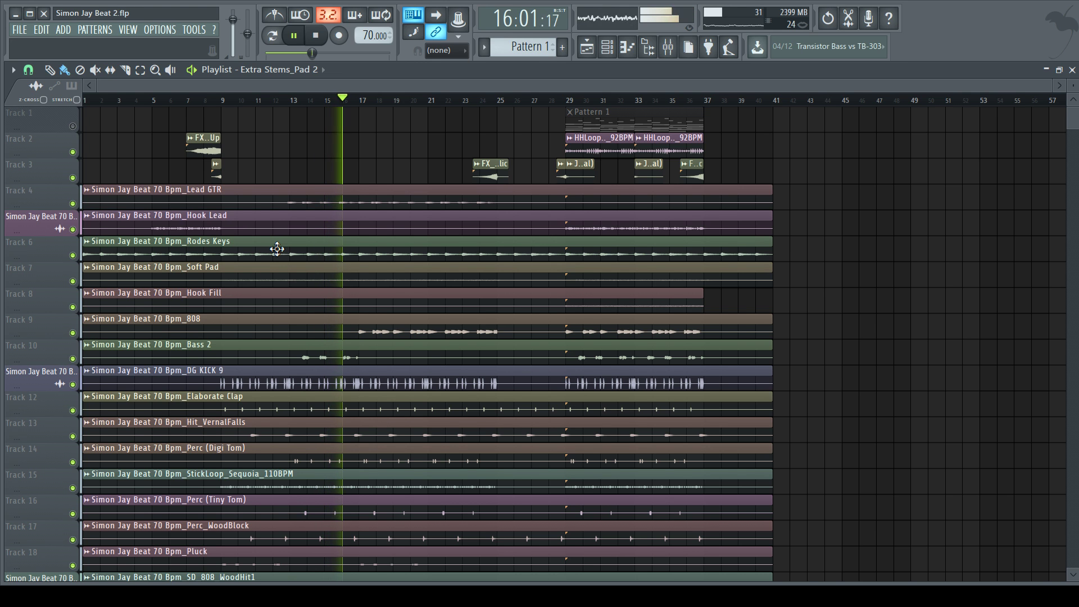
{"action": "scroll", "coordinate": [301, 231], "scroll_direction": "down", "scroll_amount": 2}
{"action": "left_click", "coordinate": [668, 48]}
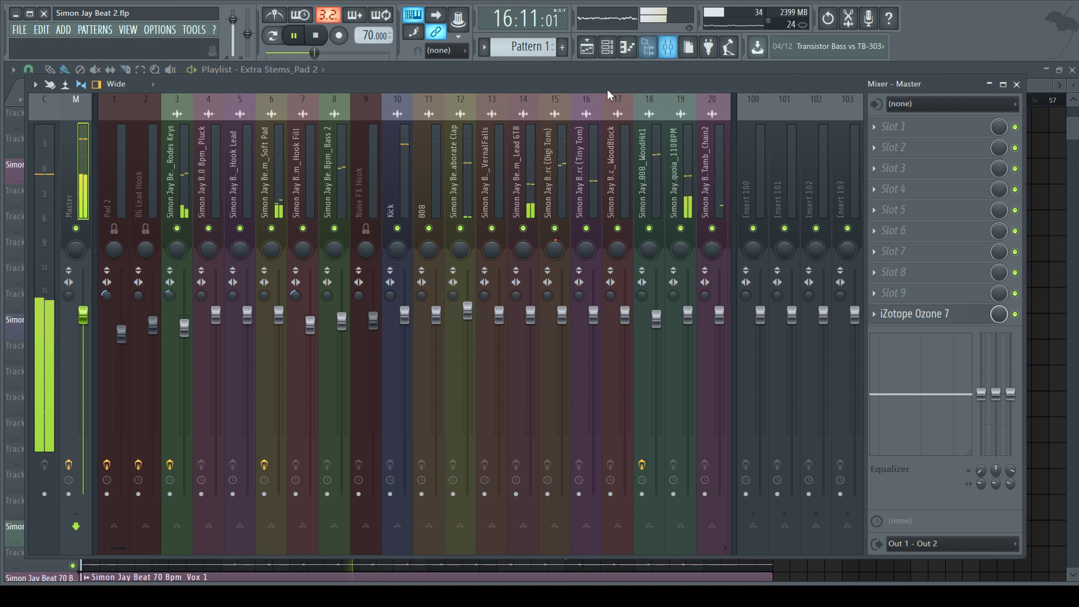
{"action": "left_click_drag", "start_coordinate": [489, 94], "coordinate": [483, 112]}
{"action": "scroll", "coordinate": [470, 180], "scroll_direction": "down", "scroll_amount": 3}
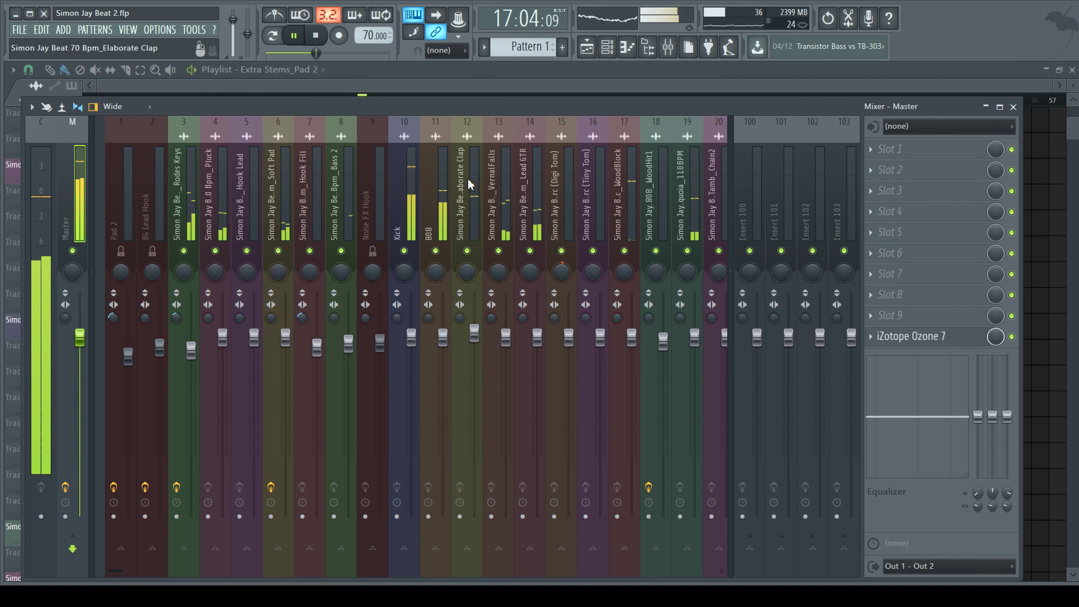
{"action": "scroll", "coordinate": [437, 199], "scroll_direction": "down", "scroll_amount": 7}
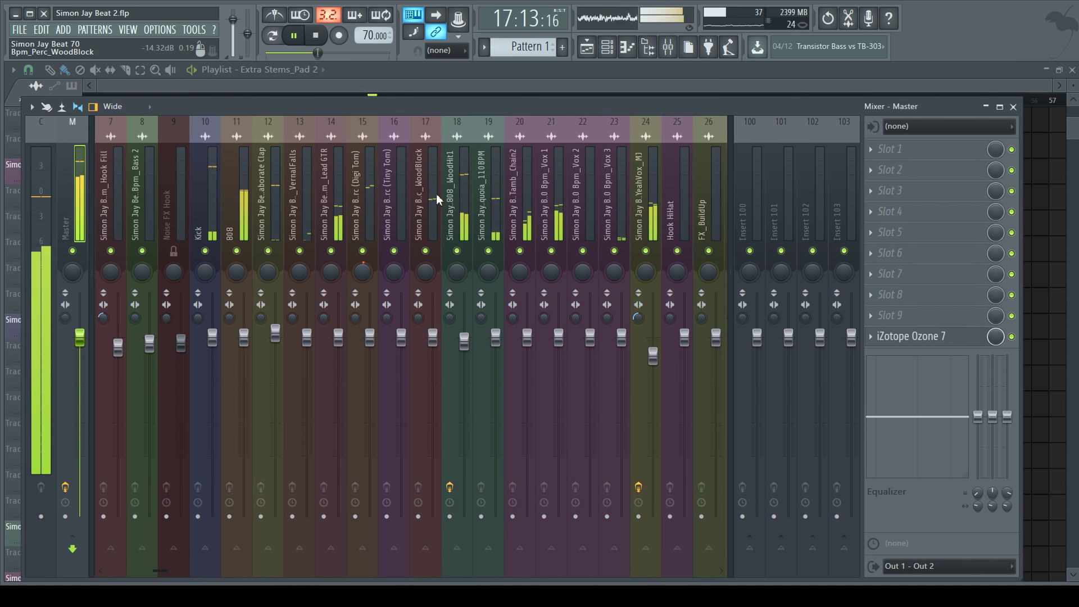
{"action": "scroll", "coordinate": [437, 199], "scroll_direction": "up", "scroll_amount": 4}
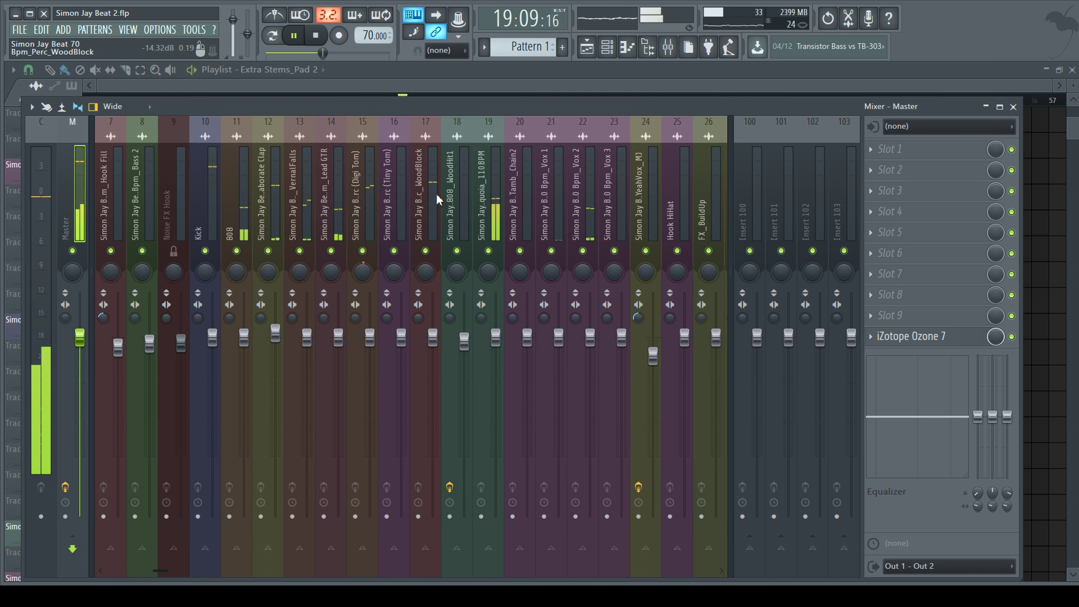
{"action": "scroll", "coordinate": [437, 199], "scroll_direction": "up", "scroll_amount": 3}
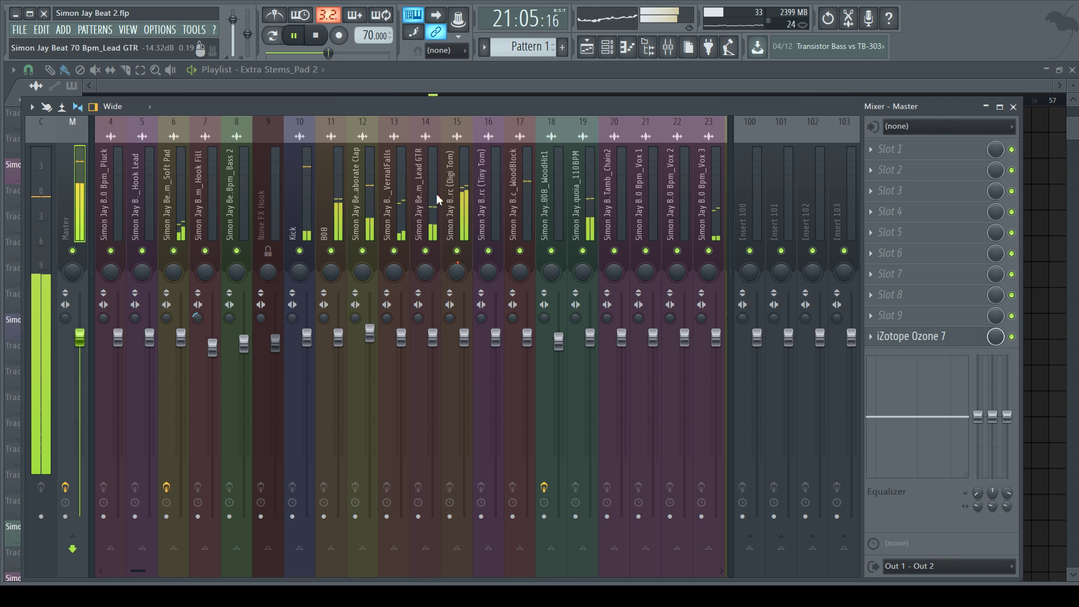
- Inspect the effect slots of the Kick, 808, Hit_VernalFalls, Lead GTR, Perc (Digi Tom), StickLoop and Tamb_Chain2 mixer channels
{"action": "left_click", "coordinate": [298, 191]}
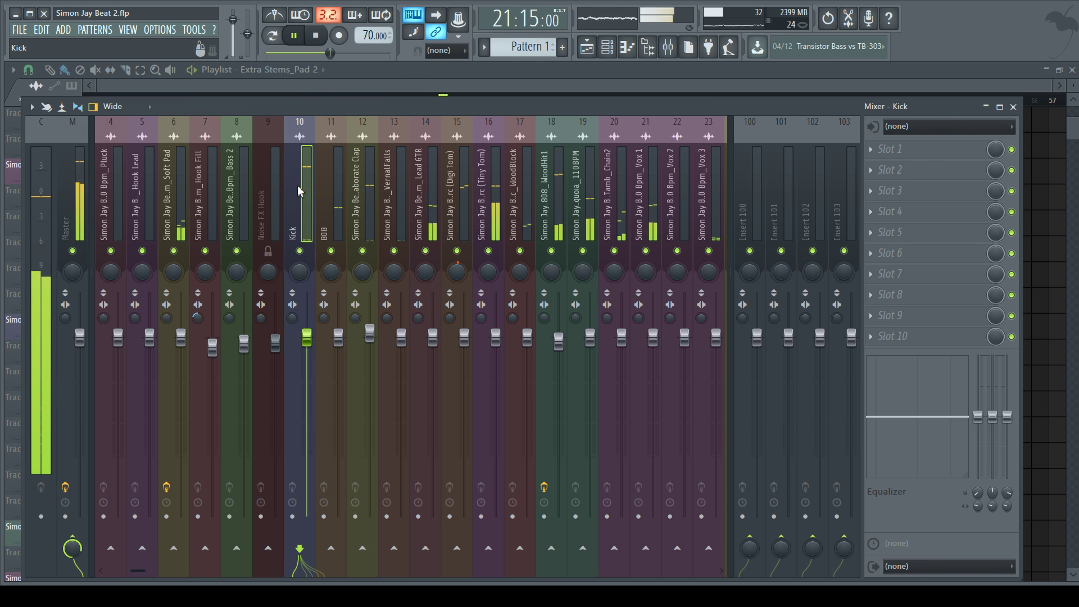
{"action": "left_click", "coordinate": [336, 194]}
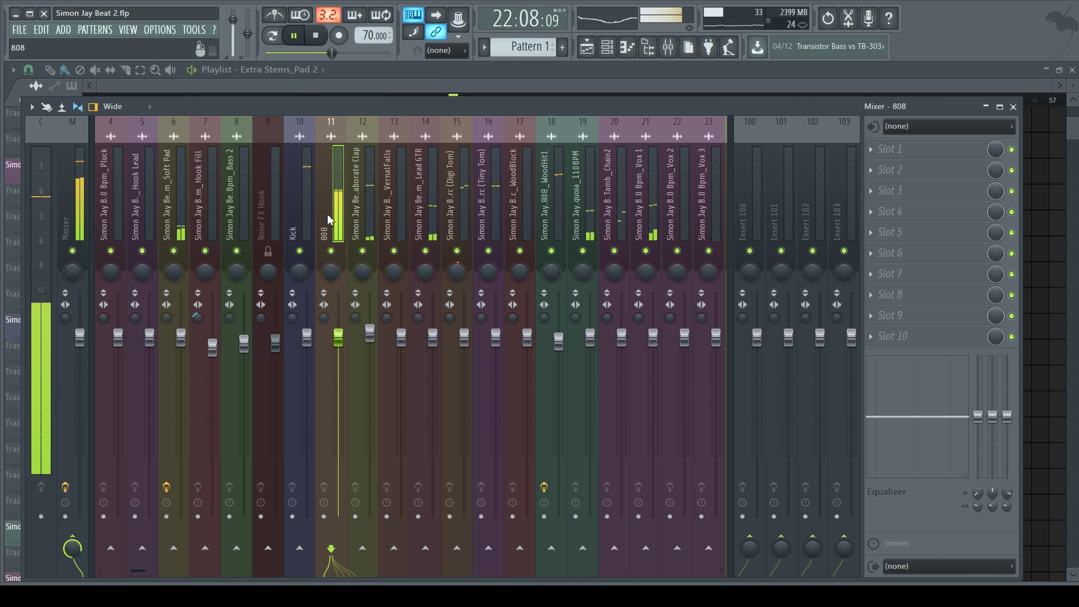
{"action": "left_click", "coordinate": [397, 208]}
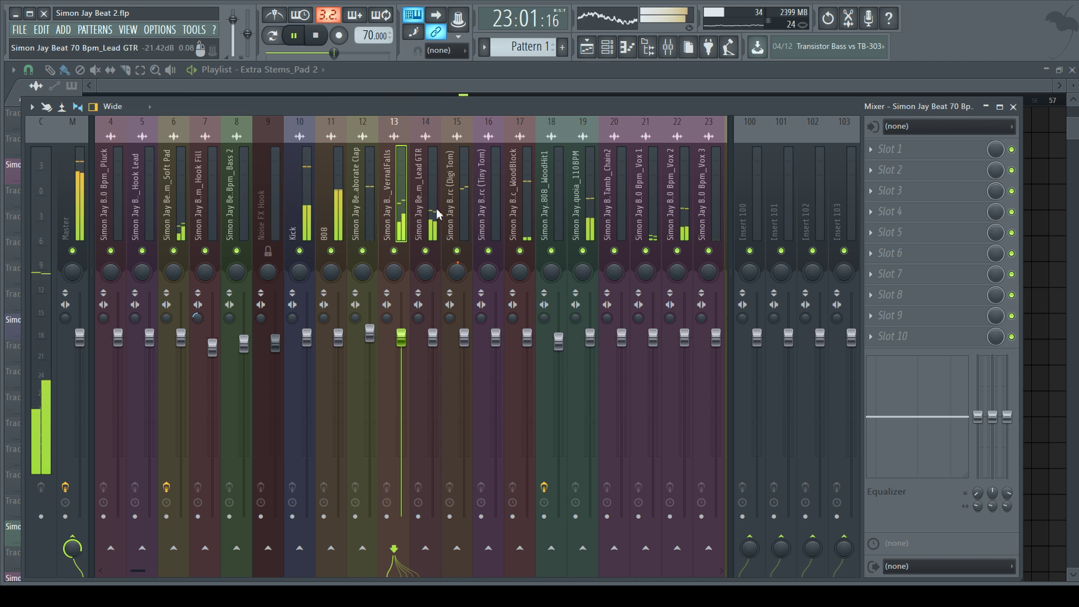
{"action": "left_click", "coordinate": [420, 216]}
{"action": "left_click", "coordinate": [458, 213]}
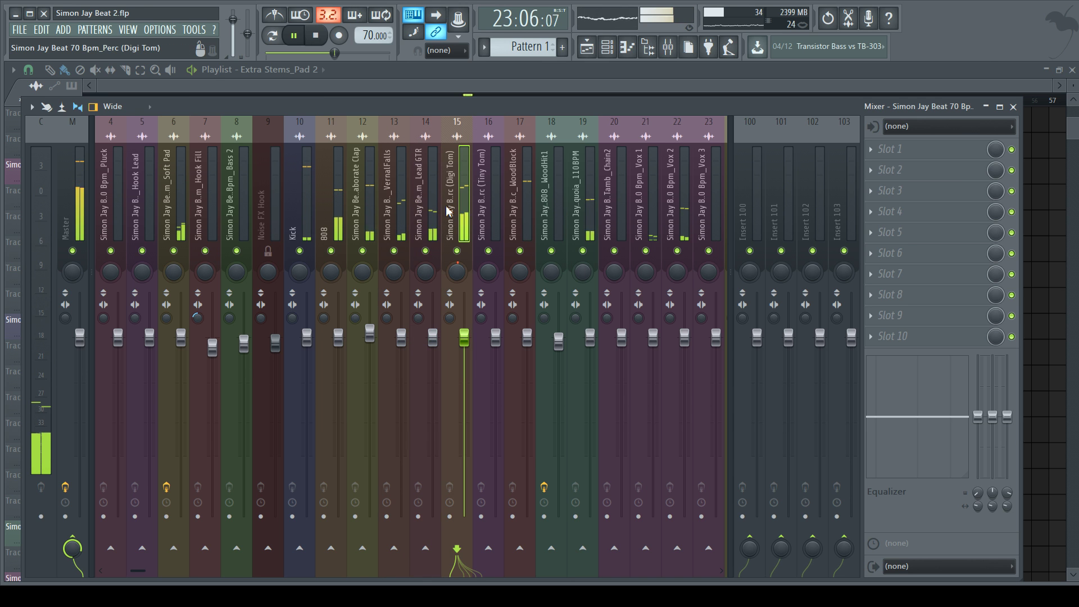
{"action": "left_click", "coordinate": [574, 211]}
{"action": "scroll", "coordinate": [540, 219], "scroll_direction": "down", "scroll_amount": 5}
{"action": "left_click", "coordinate": [328, 212]}
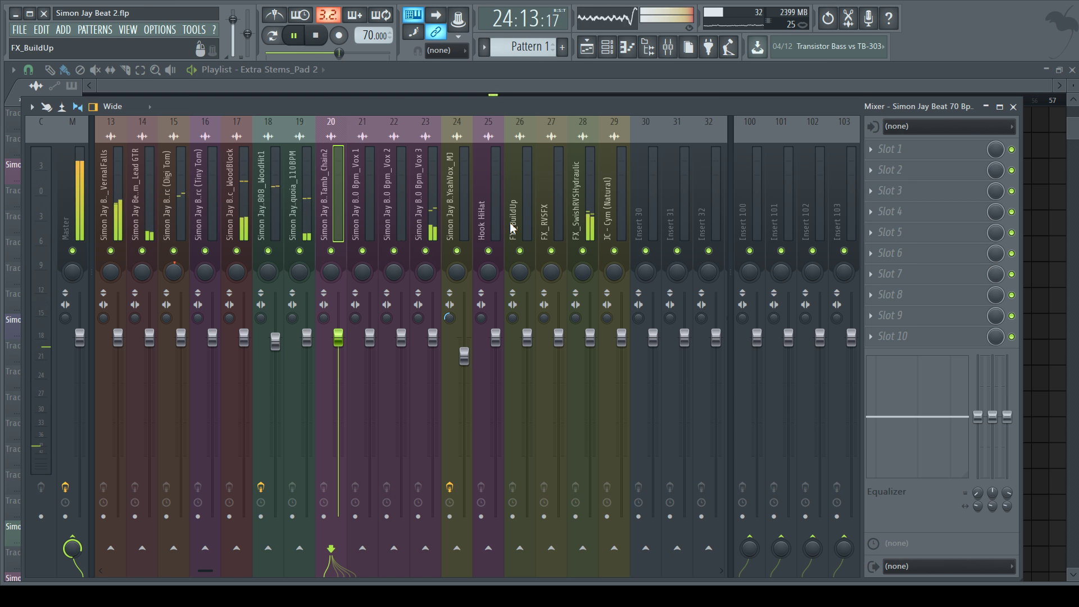
- Inspect the Rodes Keys channel's effect slots, look over the remaining mixer channels, and stop playback
{"action": "scroll", "coordinate": [523, 213], "scroll_direction": "up", "scroll_amount": 10}
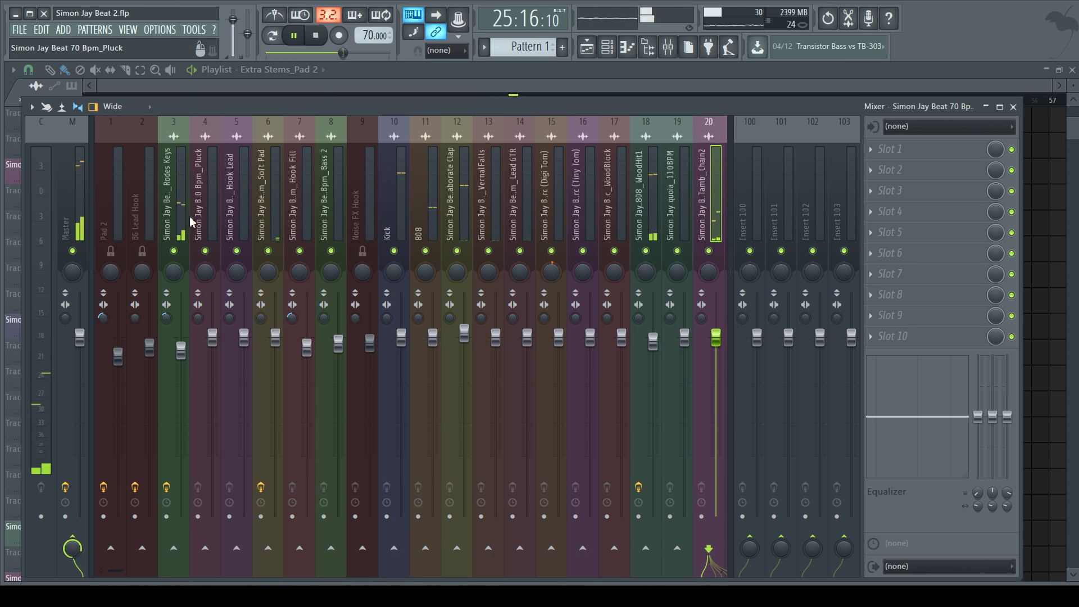
{"action": "left_click", "coordinate": [171, 205]}
{"action": "scroll", "coordinate": [219, 203], "scroll_direction": "down", "scroll_amount": 2}
{"action": "scroll", "coordinate": [218, 204], "scroll_direction": "down", "scroll_amount": 10}
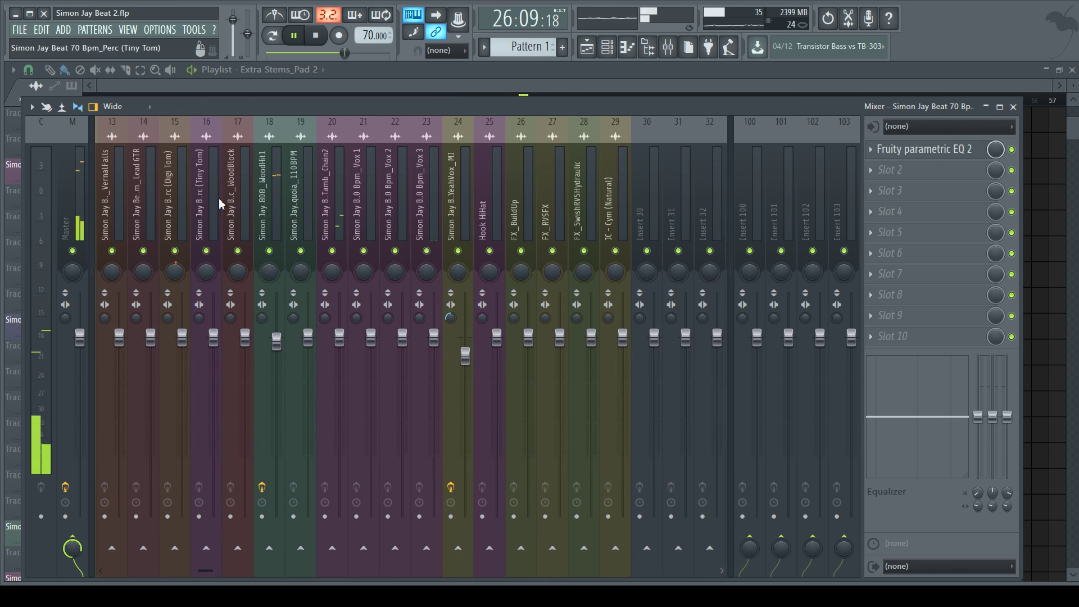
{"action": "scroll", "coordinate": [418, 221], "scroll_direction": "up", "scroll_amount": 12}
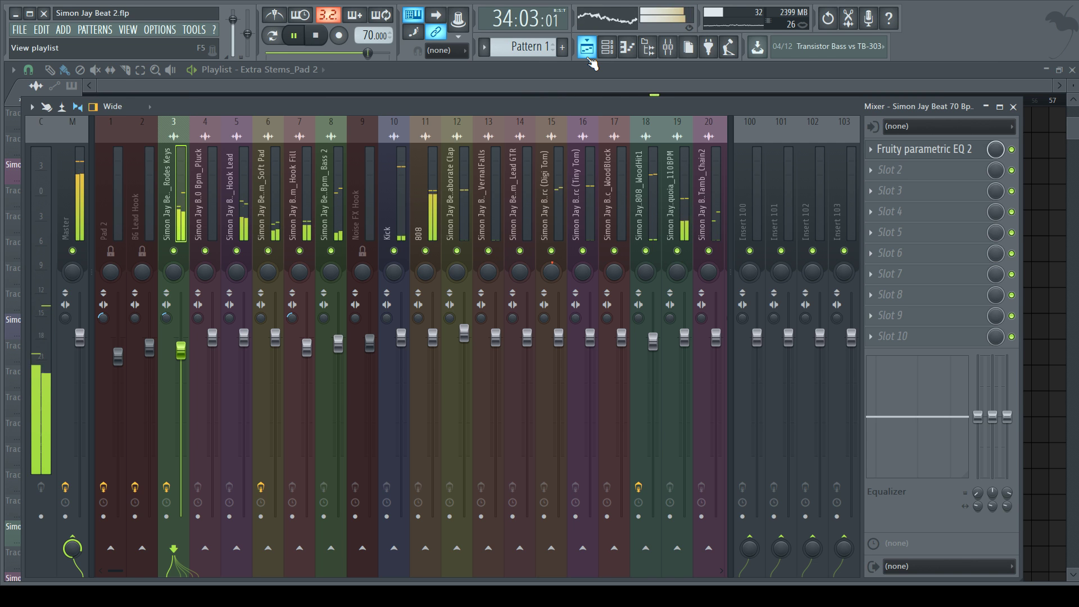
{"action": "key", "text": "space"}
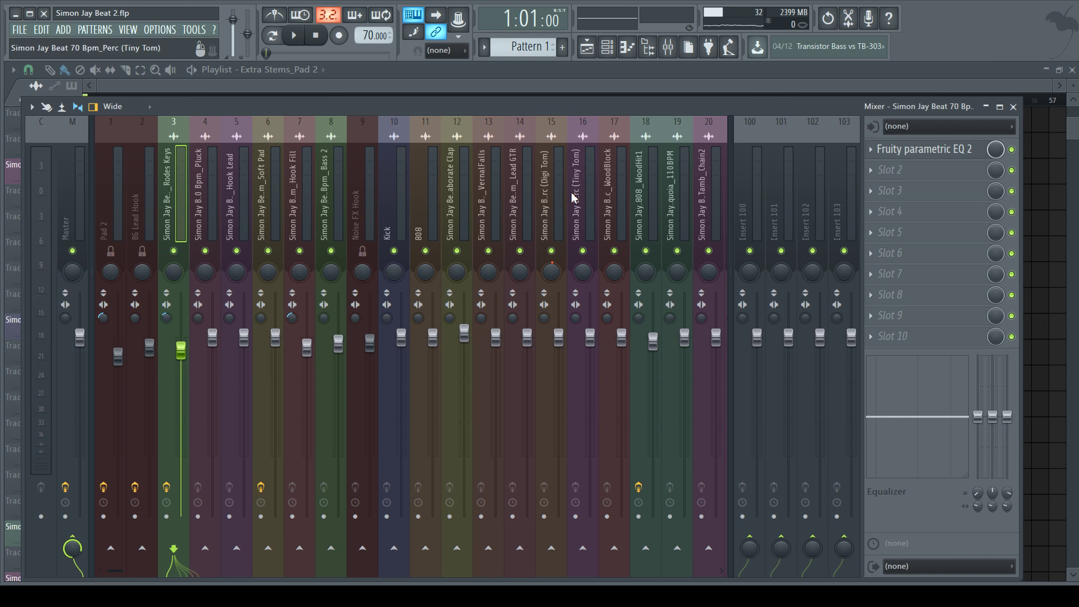
- Solo the Rodes Keys channel, listen to it briefly, and examine its Fruity parametric EQ 2 curve
{"action": "right_click", "coordinate": [174, 252]}
{"action": "key", "text": "space"}
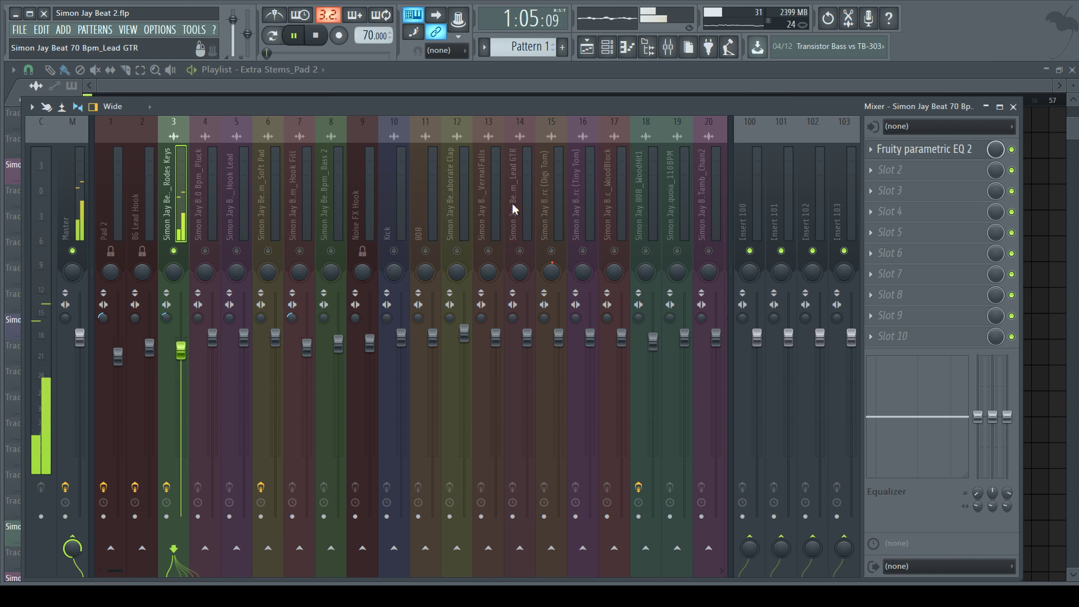
{"action": "key", "text": "space"}
{"action": "left_click", "coordinate": [899, 149]}
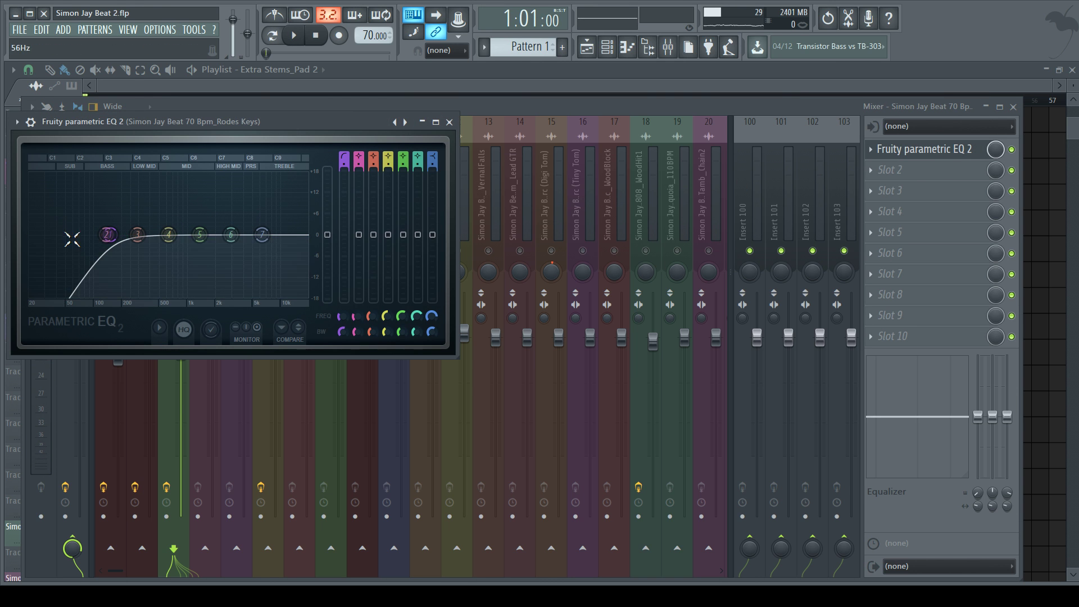
{"action": "left_click", "coordinate": [449, 122]}
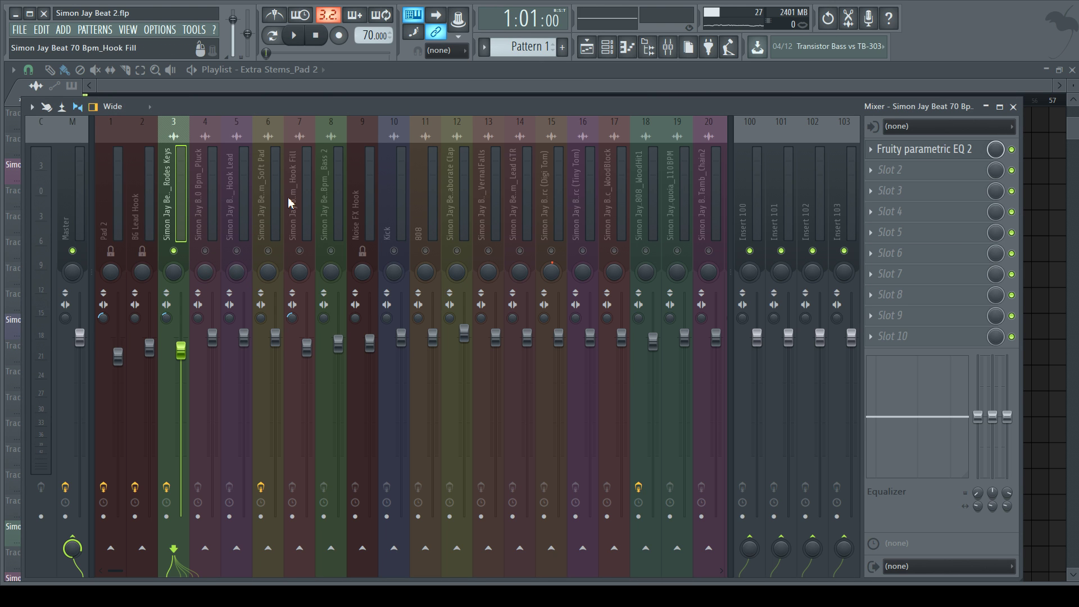
- Inspect the Pluck channel's effect slots and look across the remaining stem and FX mixer channels
{"action": "left_click", "coordinate": [208, 216]}
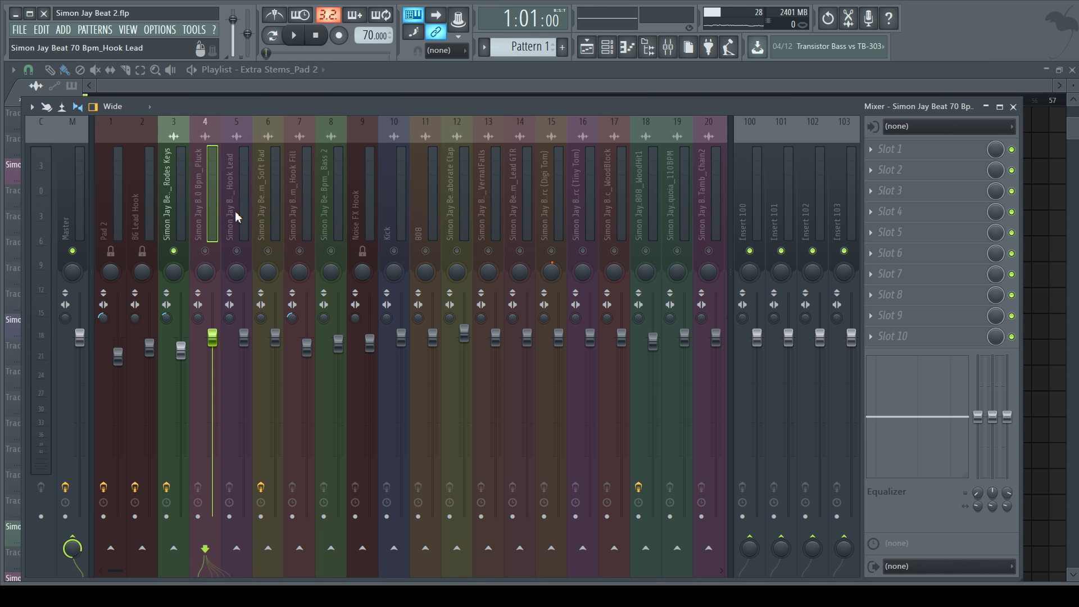
{"action": "scroll", "coordinate": [355, 216], "scroll_direction": "down", "scroll_amount": 10}
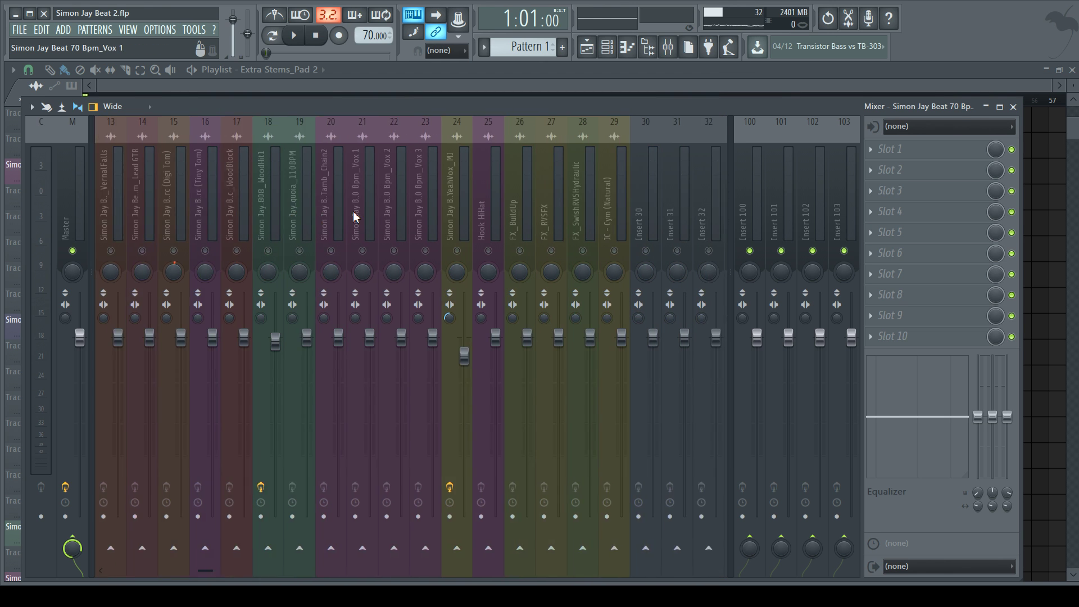
{"action": "scroll", "coordinate": [355, 216], "scroll_direction": "up", "scroll_amount": 5}
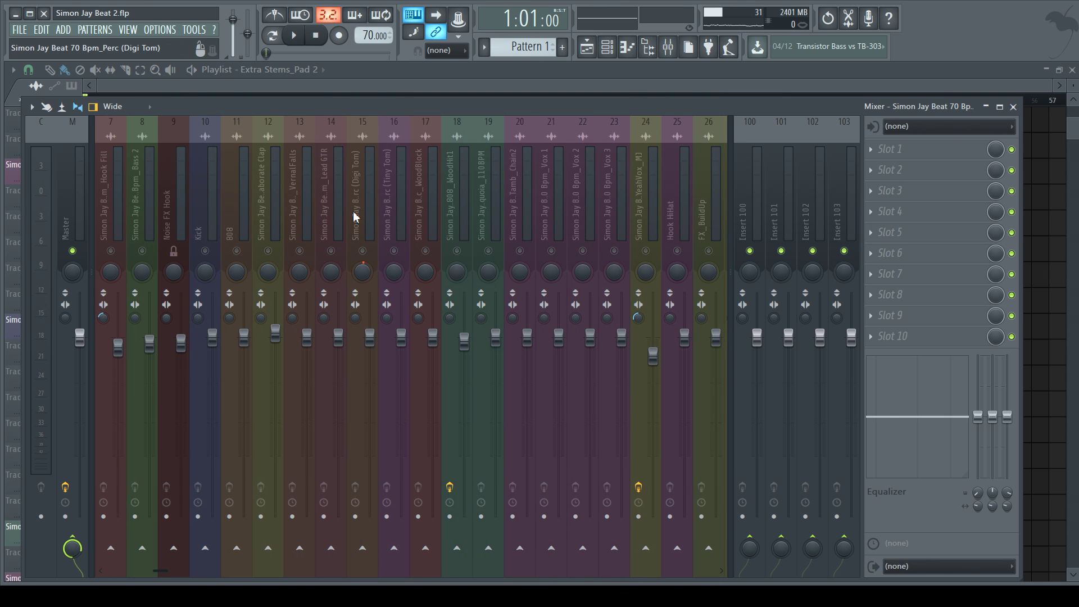
{"action": "scroll", "coordinate": [355, 216], "scroll_direction": "up", "scroll_amount": 5}
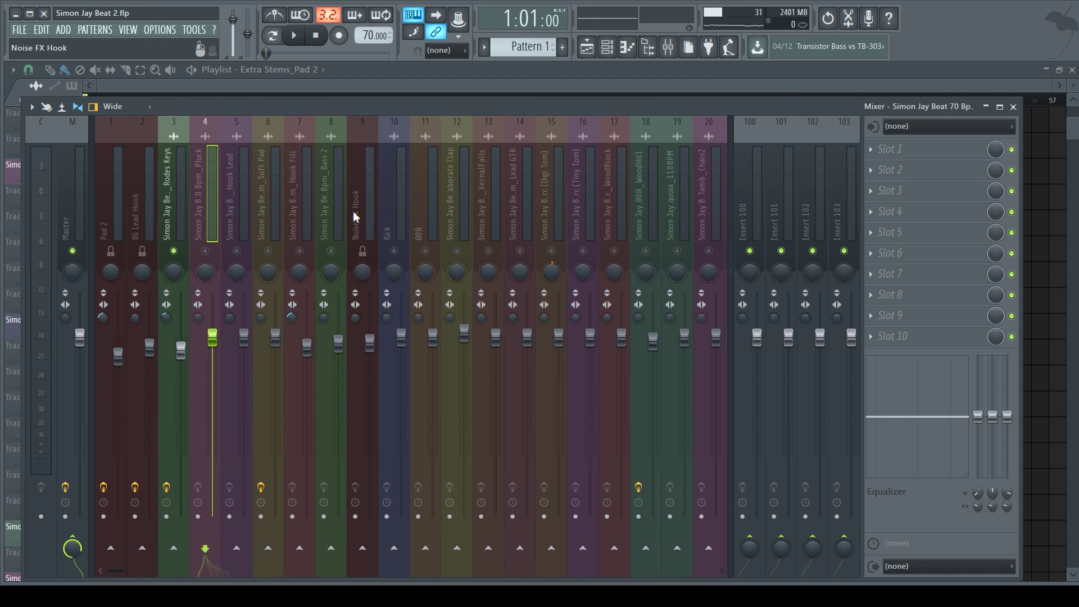
{"action": "scroll", "coordinate": [356, 217], "scroll_direction": "down", "scroll_amount": 8}
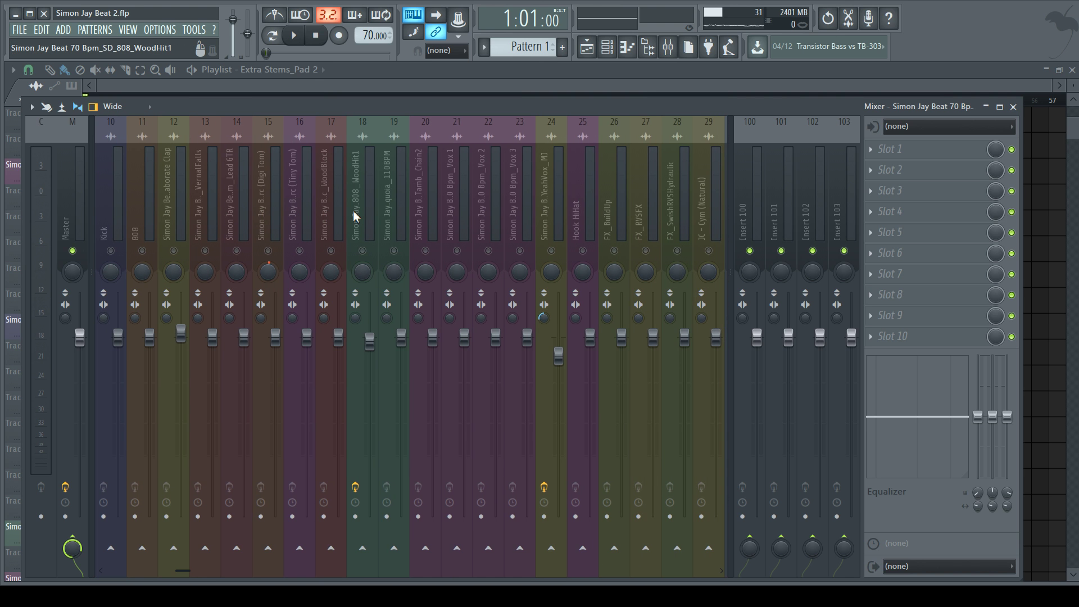
{"action": "scroll", "coordinate": [354, 215], "scroll_direction": "up", "scroll_amount": 8}
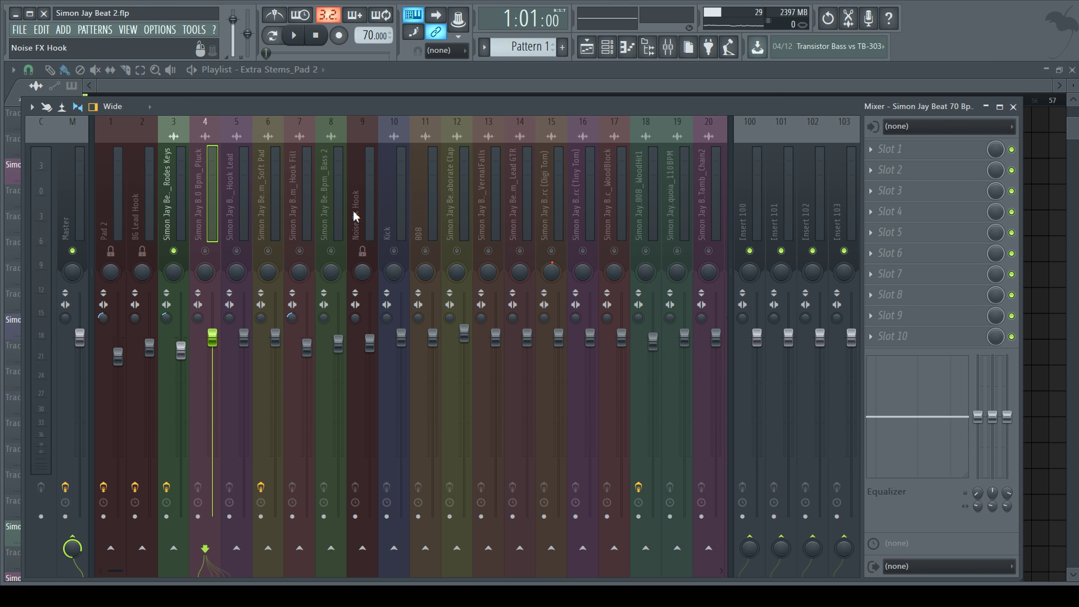
- Widen the mixer's track area to fit channels 1 to 24 and look over the remaining vocal and FX channels
{"action": "left_click", "coordinate": [734, 354]}
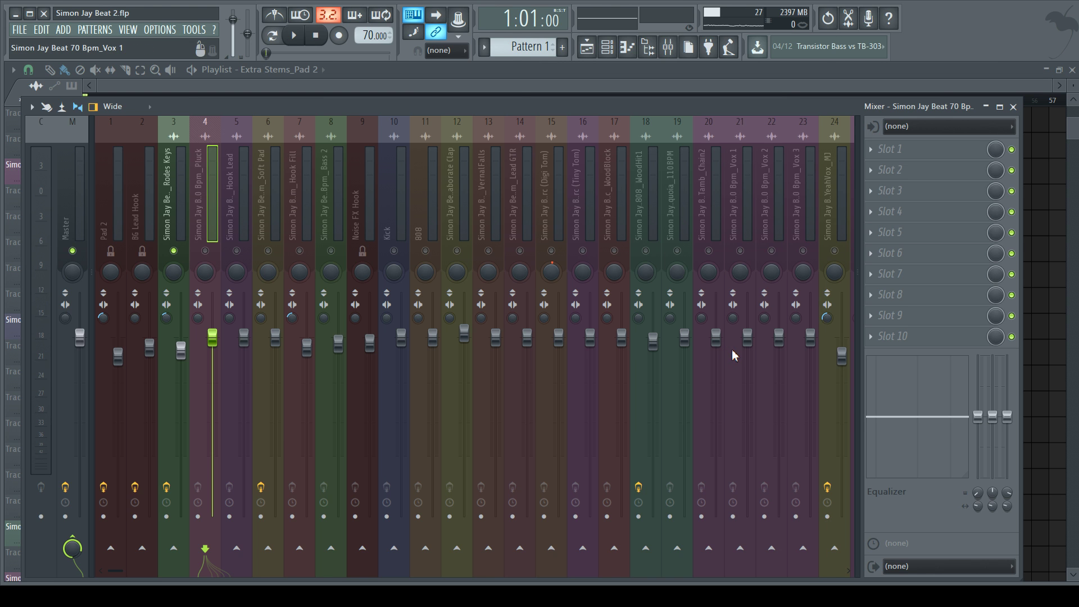
{"action": "scroll", "coordinate": [441, 224], "scroll_direction": "down", "scroll_amount": 3}
{"action": "scroll", "coordinate": [442, 223], "scroll_direction": "down", "scroll_amount": 4}
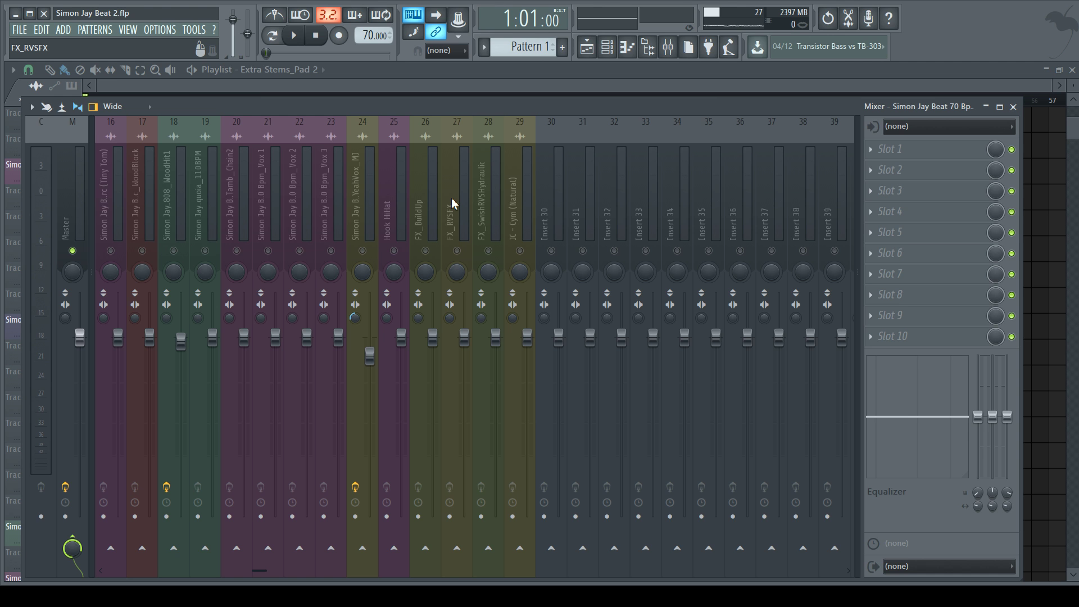
{"action": "scroll", "coordinate": [449, 199], "scroll_direction": "up", "scroll_amount": 7}
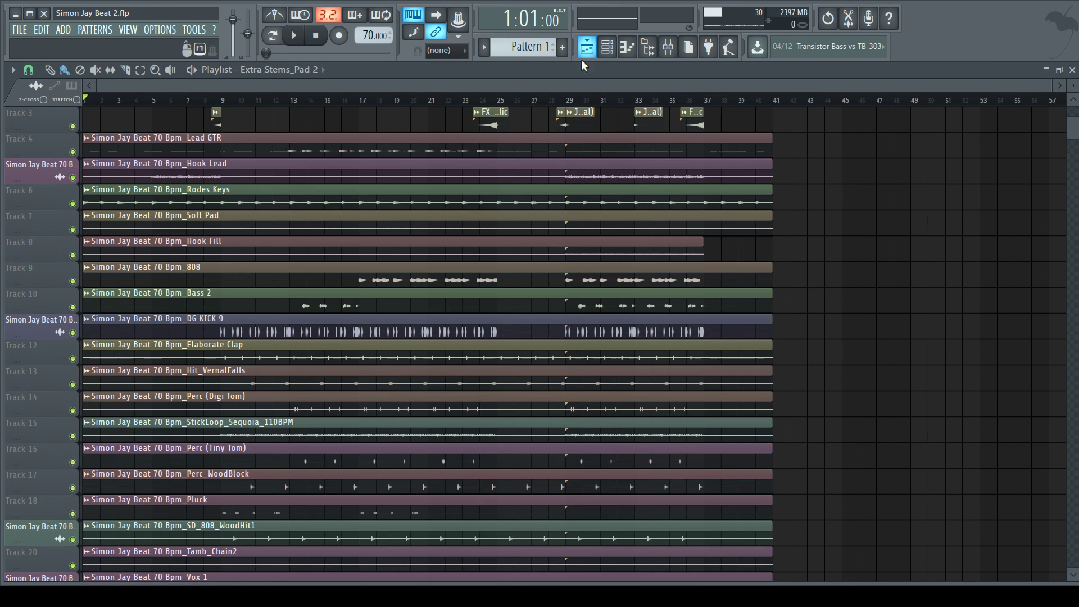
- Examine the stem clips in the playlist and compare them with the channels in the mixer
{"action": "left_click", "coordinate": [587, 46]}
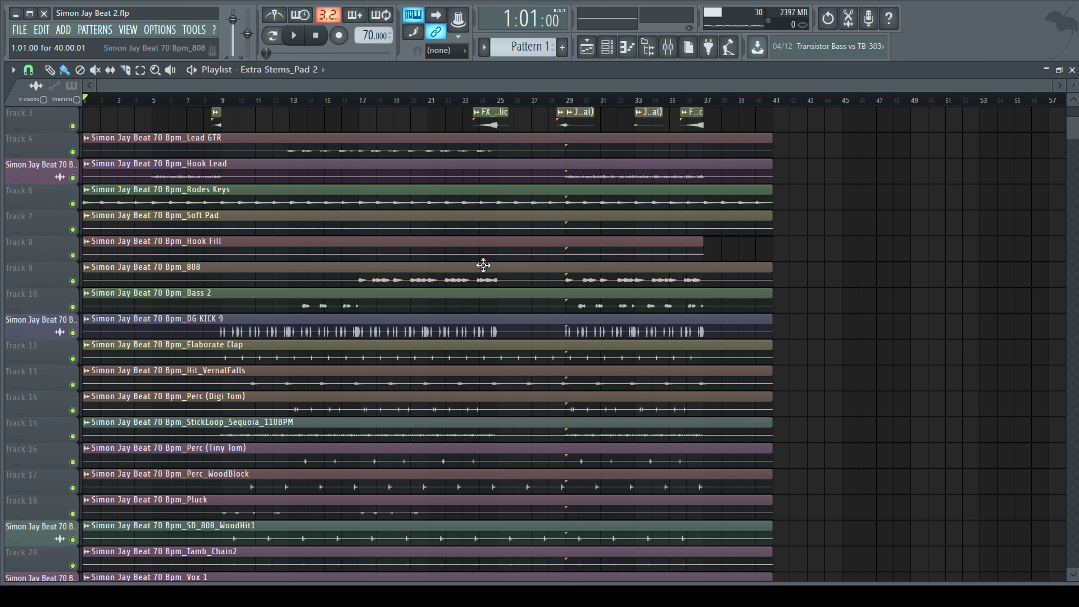
{"action": "scroll", "coordinate": [493, 295], "scroll_direction": "up", "scroll_amount": 2}
{"action": "scroll", "coordinate": [493, 294], "scroll_direction": "down", "scroll_amount": 3}
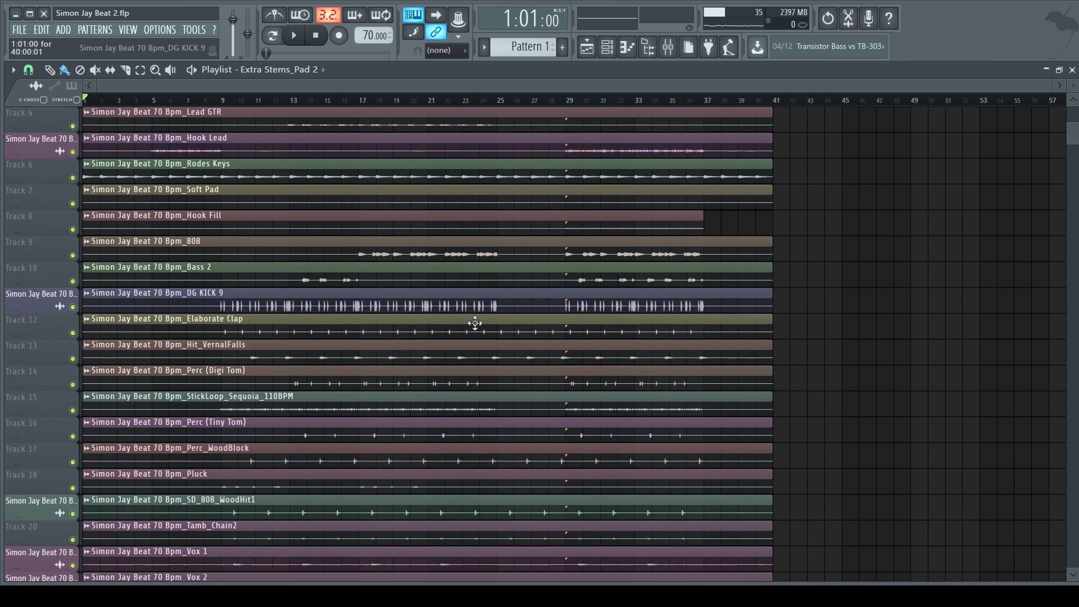
{"action": "left_click", "coordinate": [668, 47]}
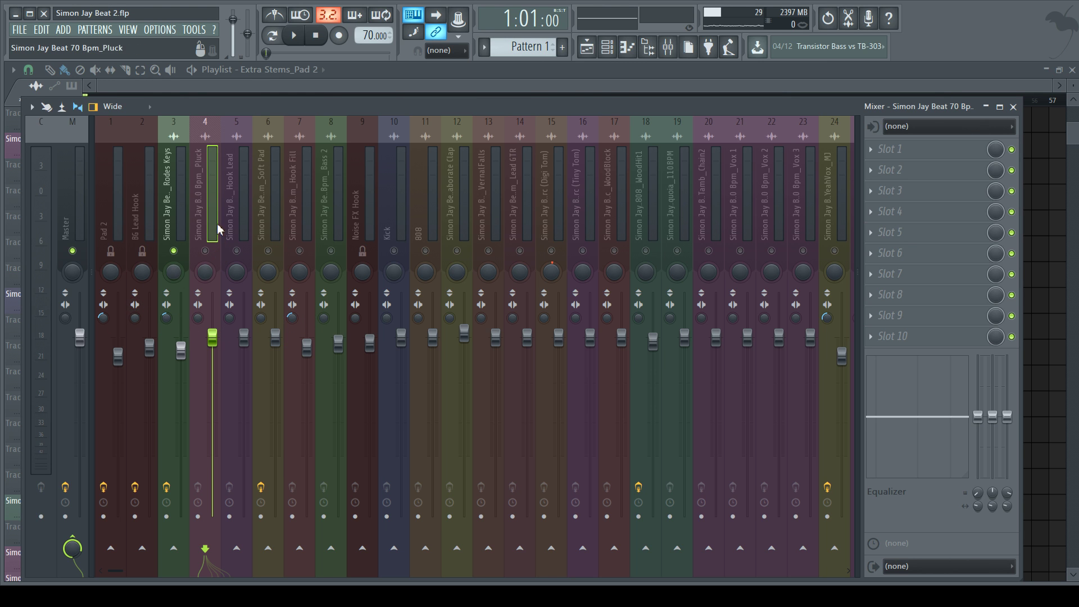
{"action": "scroll", "coordinate": [278, 212], "scroll_direction": "right", "scroll_amount": 6}
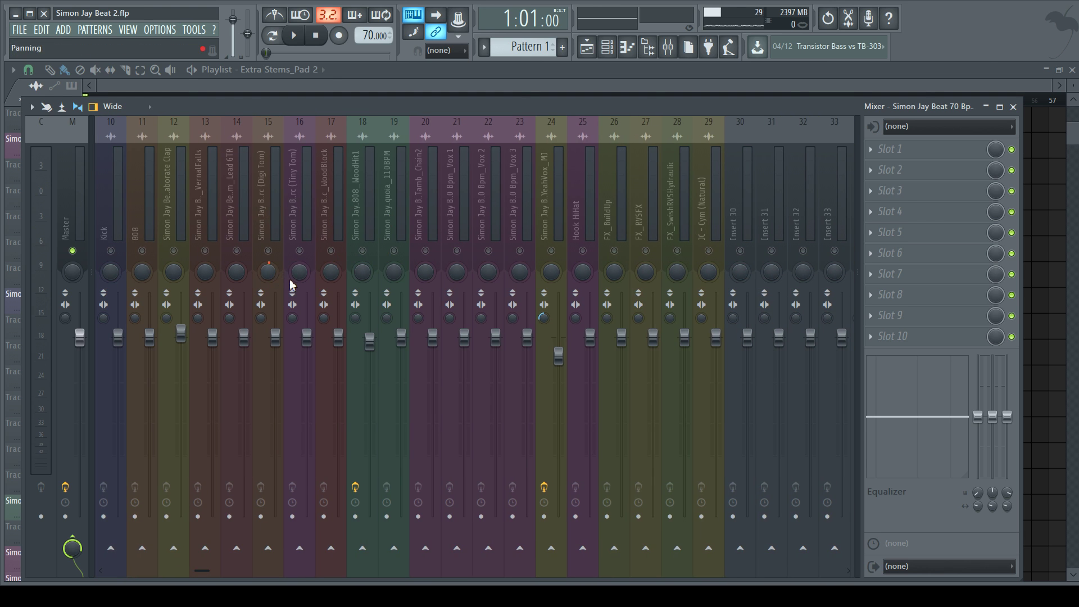
{"action": "scroll", "coordinate": [337, 203], "scroll_direction": "left", "scroll_amount": 6}
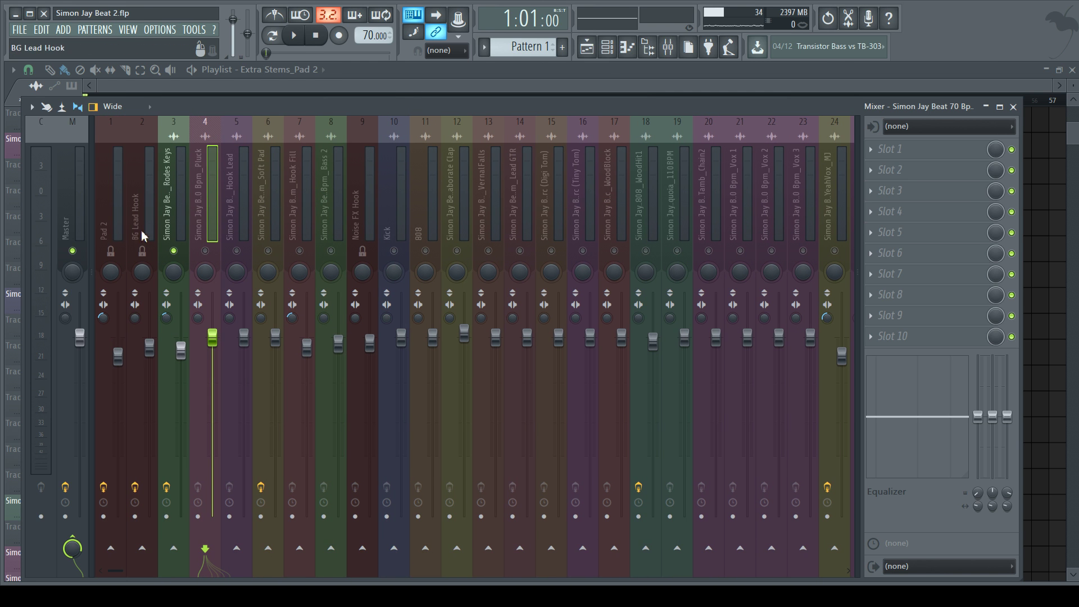
- Disable iZotope Ozone 7 on the Master channel and briefly play the song from bar 29
{"action": "left_click", "coordinate": [72, 221]}
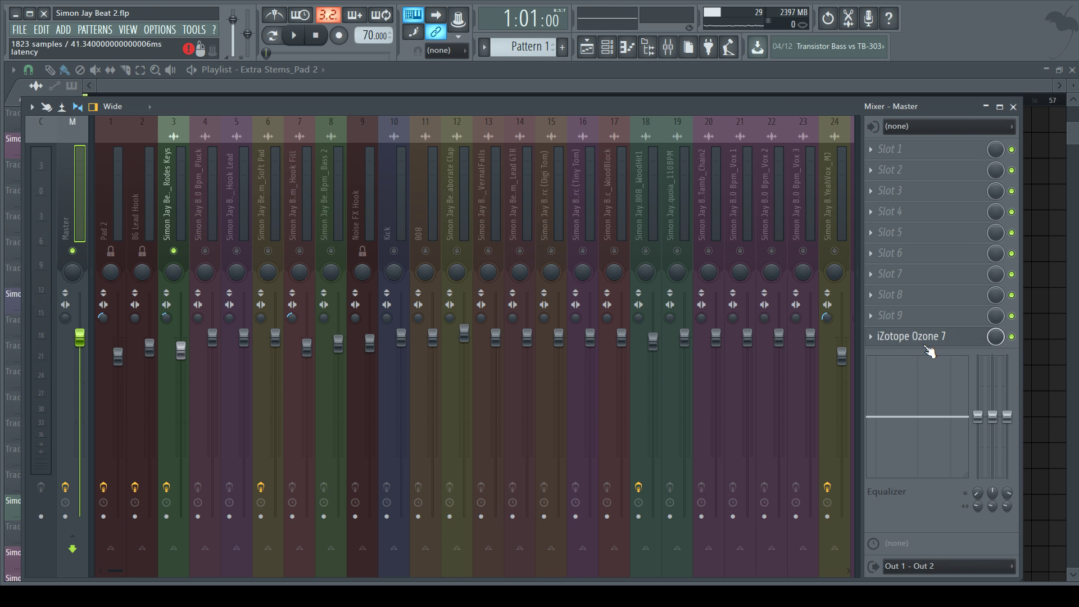
{"action": "left_click", "coordinate": [1012, 336]}
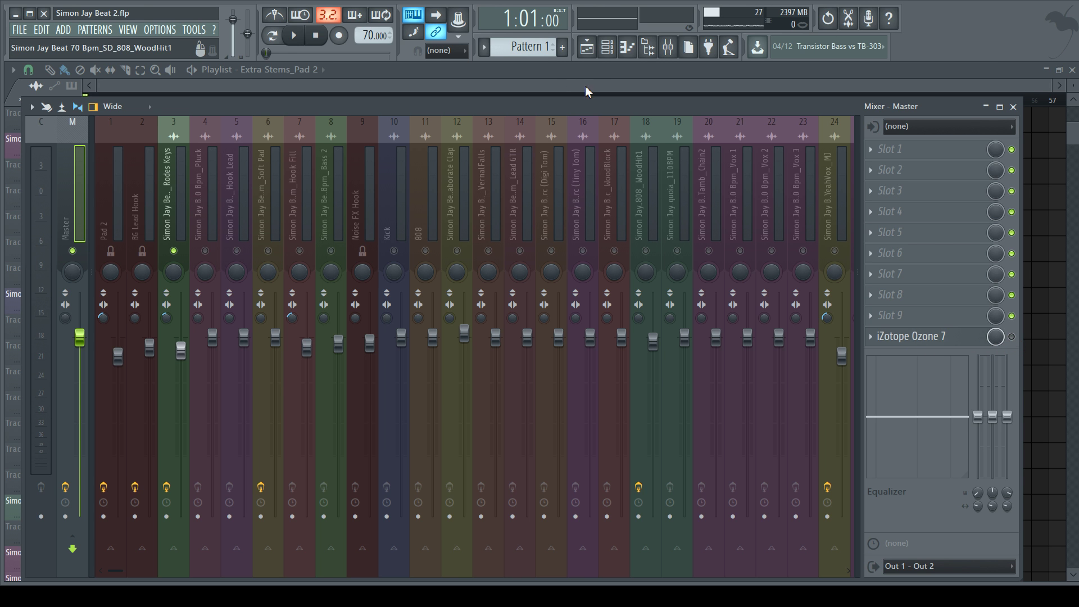
{"action": "left_click", "coordinate": [587, 47]}
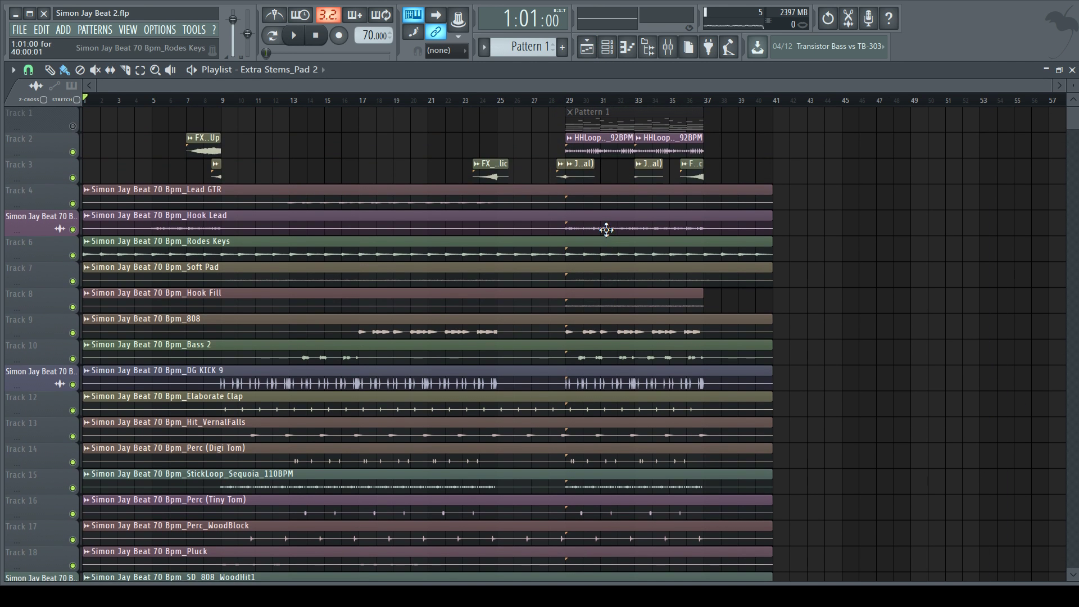
{"action": "left_click", "coordinate": [568, 101]}
{"action": "key", "text": "space"}
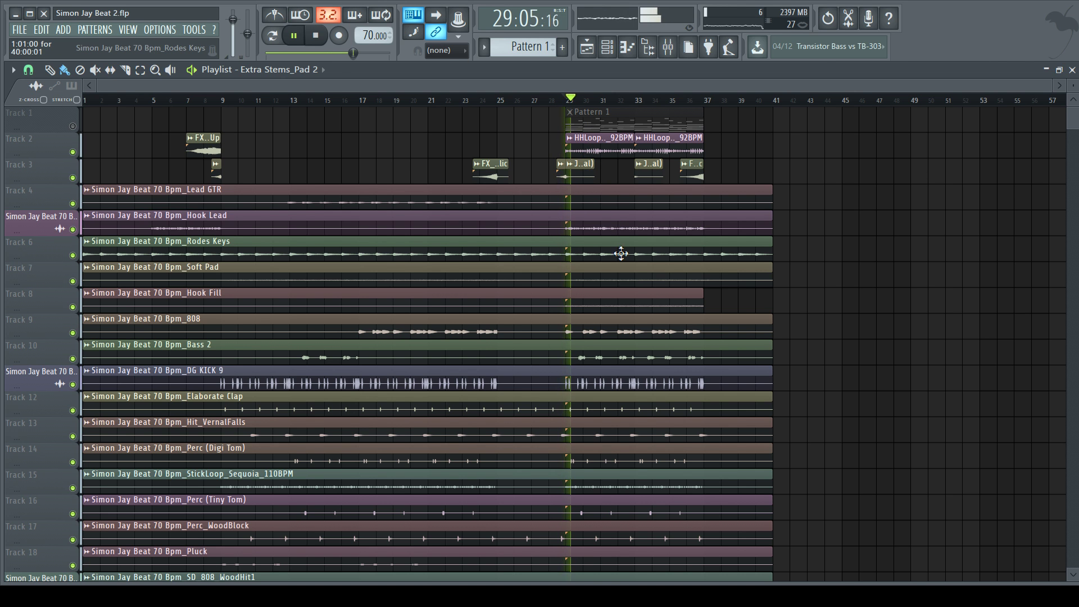
{"action": "key", "text": "space"}
- Play from bar 29 with the mixer in view and unsolo the Rodes Keys channel
{"action": "scroll", "coordinate": [633, 233], "scroll_direction": "down", "scroll_amount": 3}
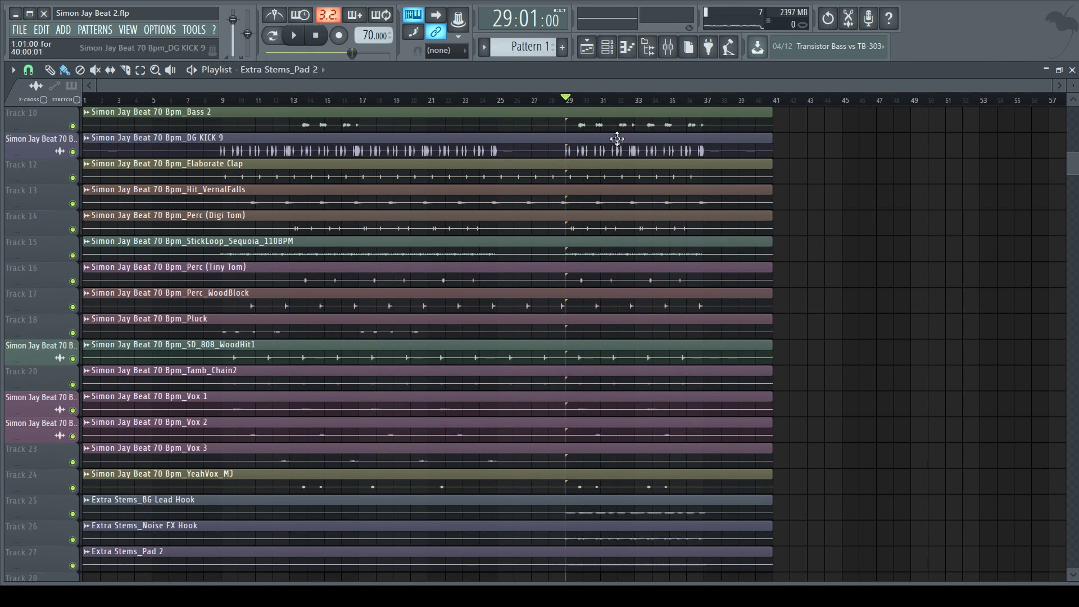
{"action": "left_click", "coordinate": [668, 47]}
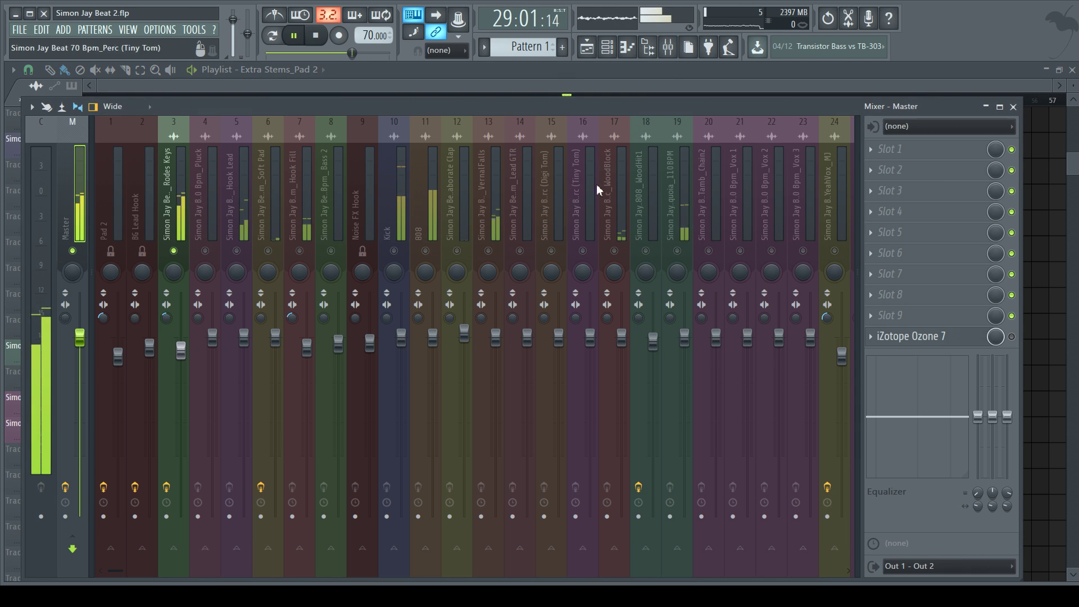
{"action": "right_click", "coordinate": [178, 258]}
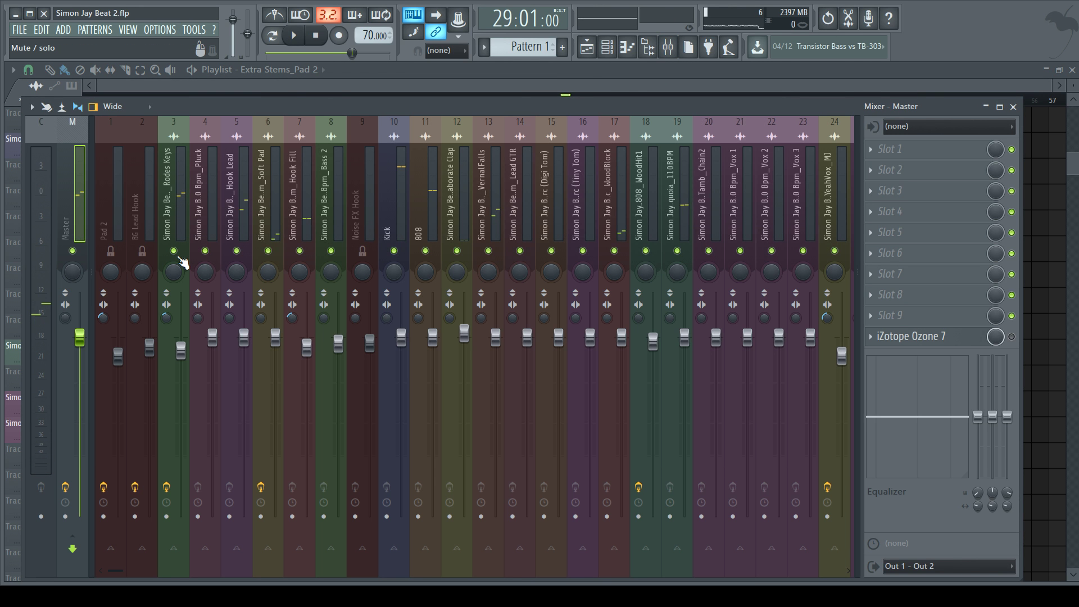
- Play the full beat from bar 29 without Ozone, examining the playlist and the mixer levels, and stop playback
{"action": "left_click", "coordinate": [587, 48]}
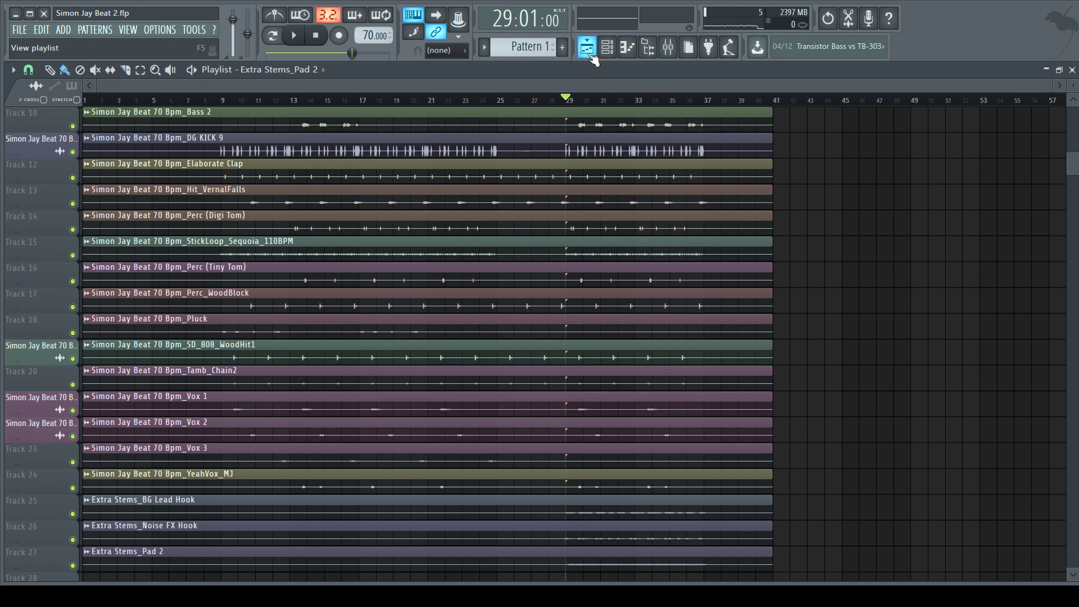
{"action": "key", "text": "space"}
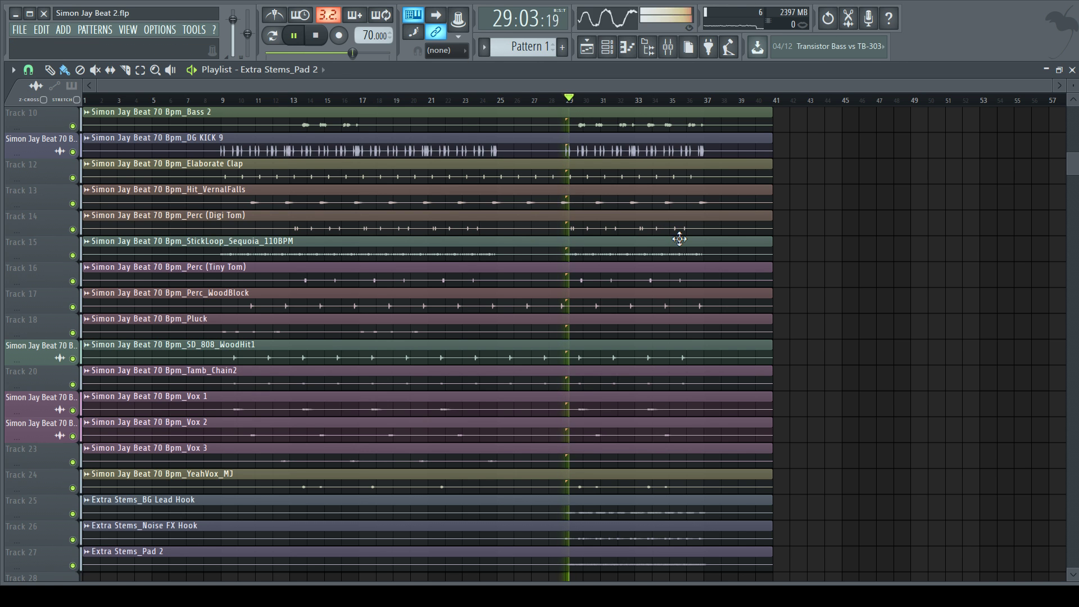
{"action": "scroll", "coordinate": [801, 277], "scroll_direction": "up", "scroll_amount": 3}
{"action": "scroll", "coordinate": [803, 278], "scroll_direction": "up", "scroll_amount": 3}
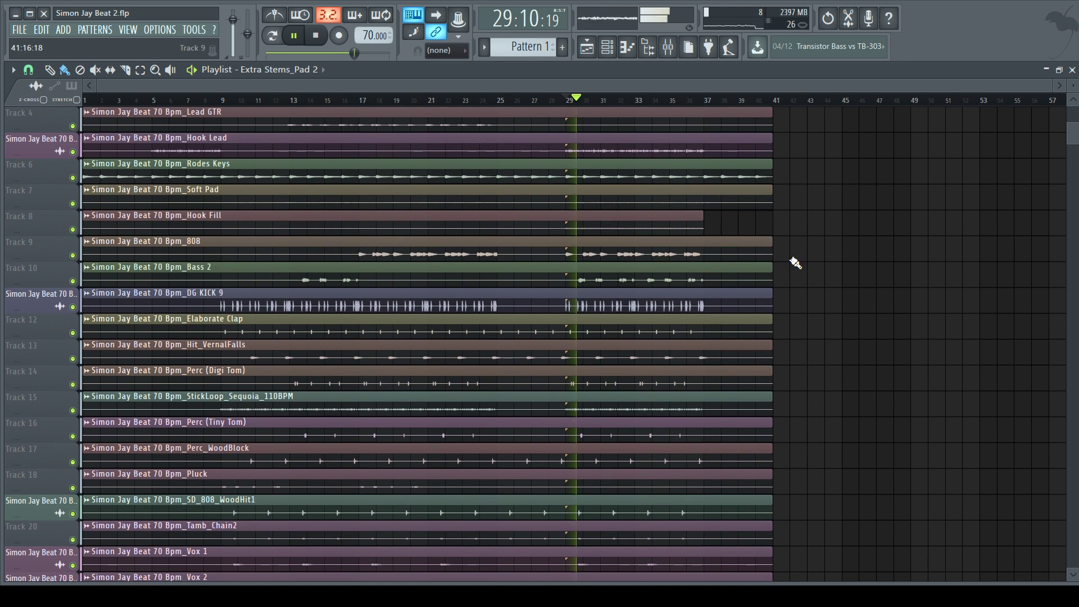
{"action": "left_click", "coordinate": [668, 47]}
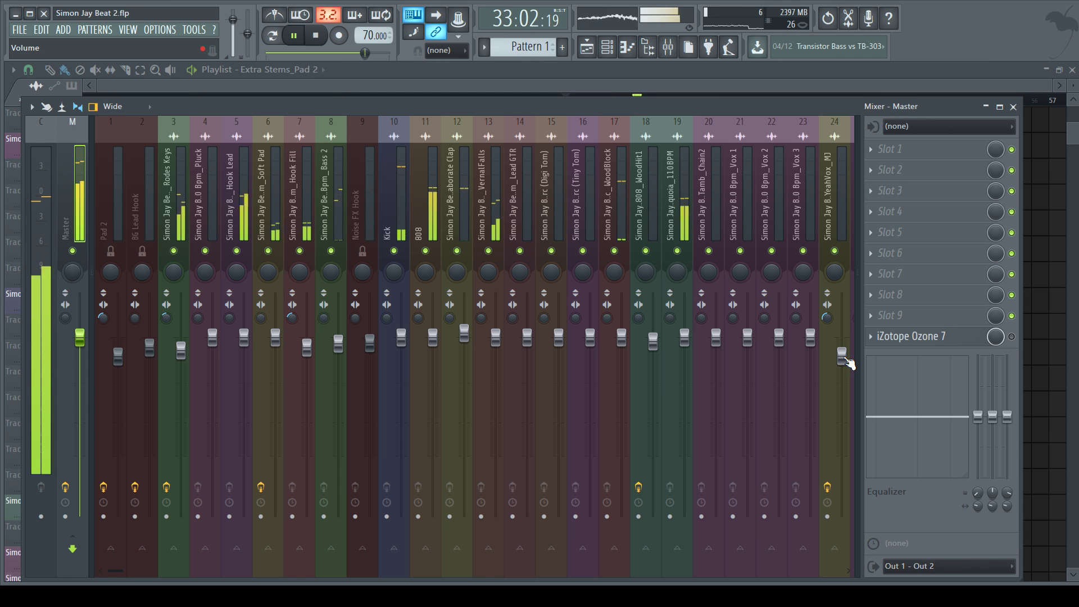
{"action": "key", "text": "space"}
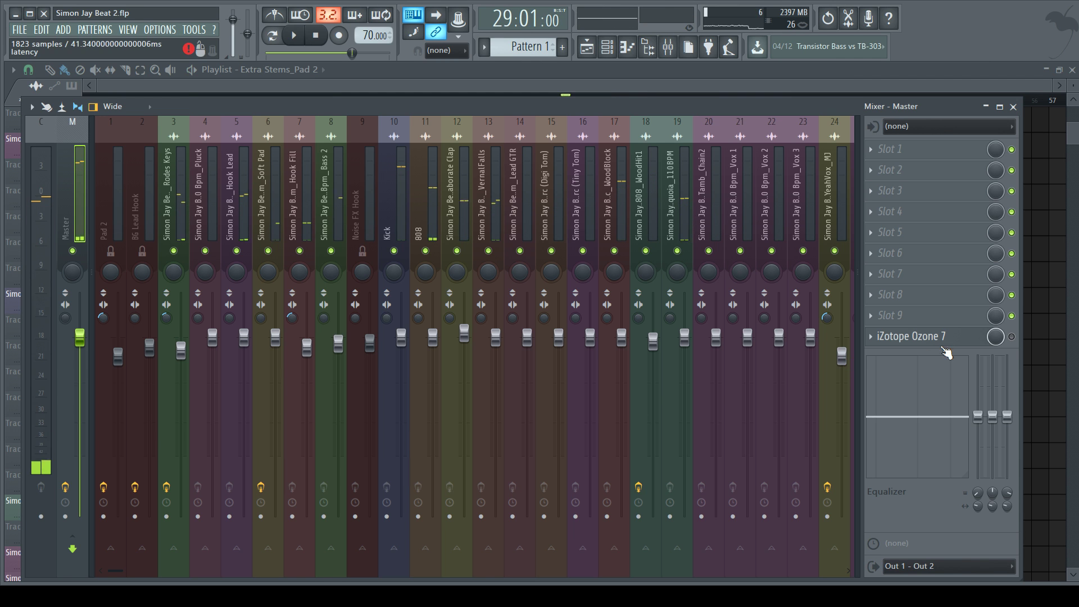
- Re-enable iZotope Ozone 7 on the Master channel and play from bar 29 to compare the sound
{"action": "left_click", "coordinate": [1012, 337]}
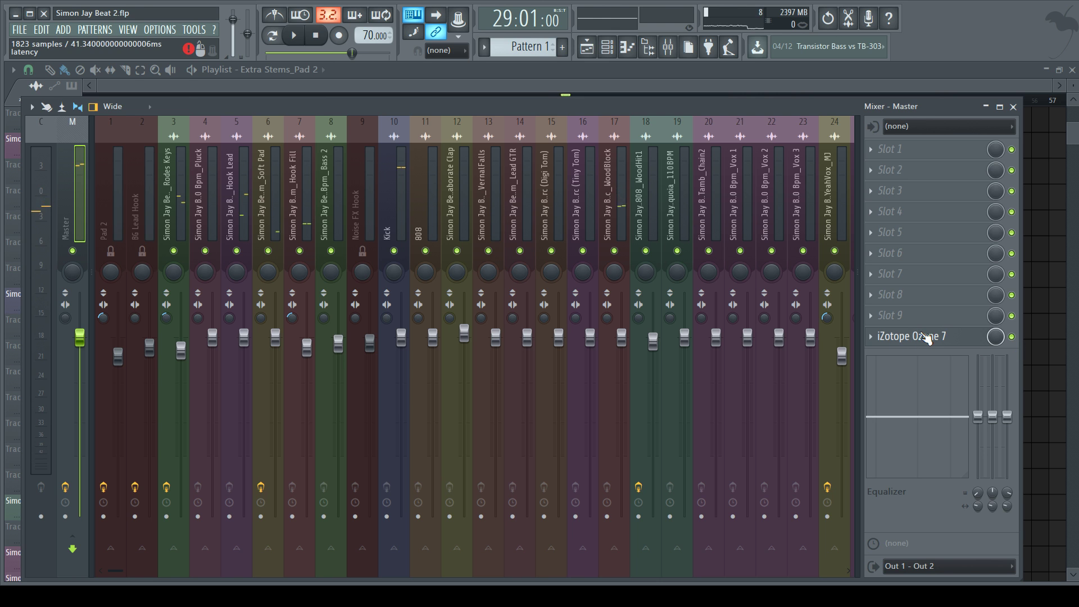
{"action": "key", "text": "space"}
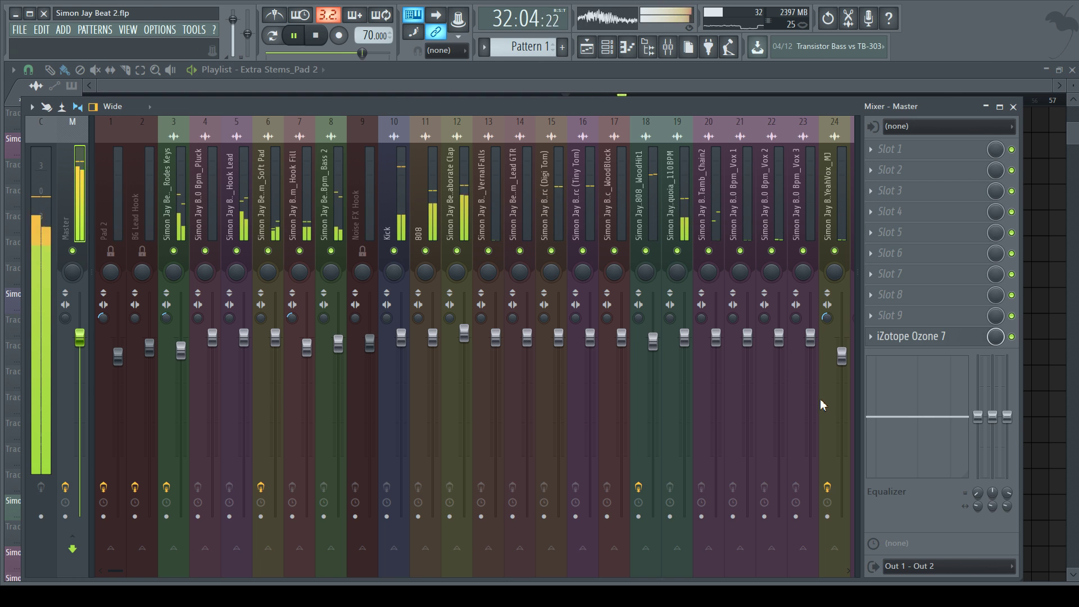
{"action": "key", "text": "space"}
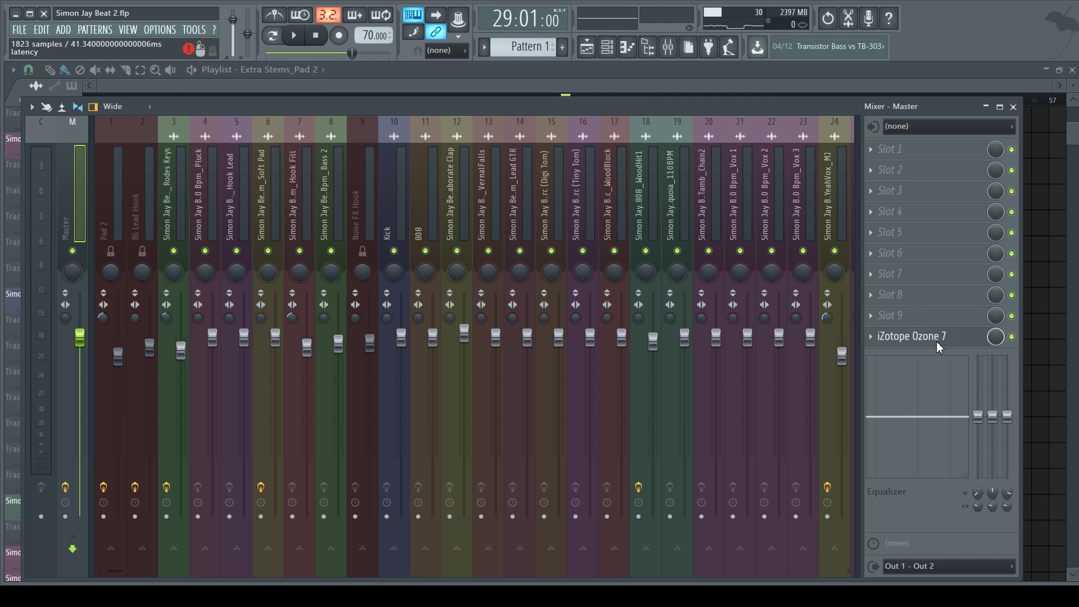
- Open iZotope Ozone 7 on the Master channel and inspect its Equalizer module
{"action": "left_click", "coordinate": [902, 338]}
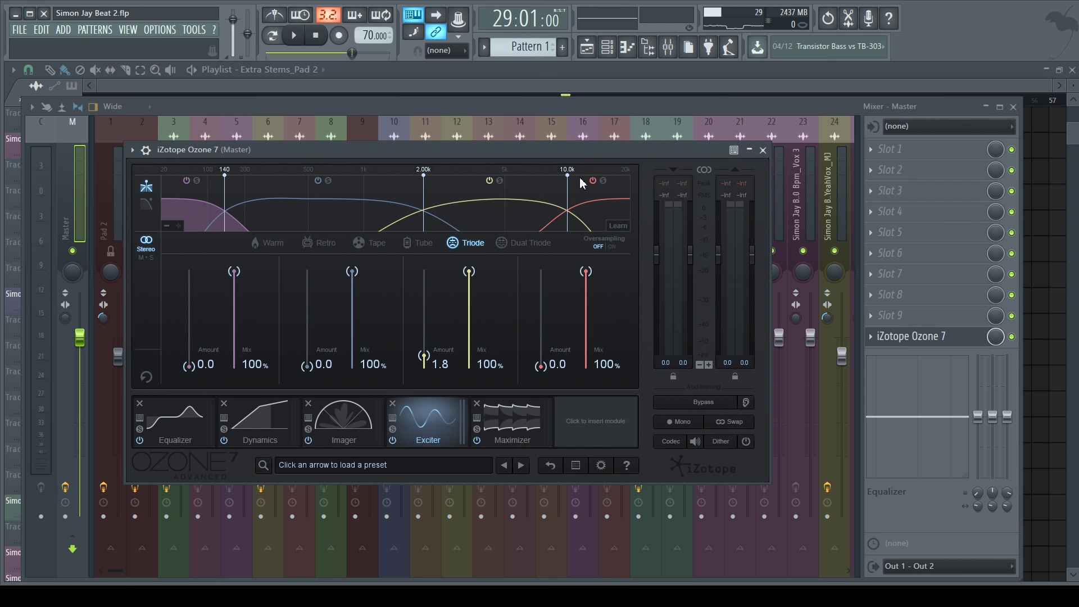
{"action": "left_click_drag", "start_coordinate": [337, 154], "coordinate": [382, 160]}
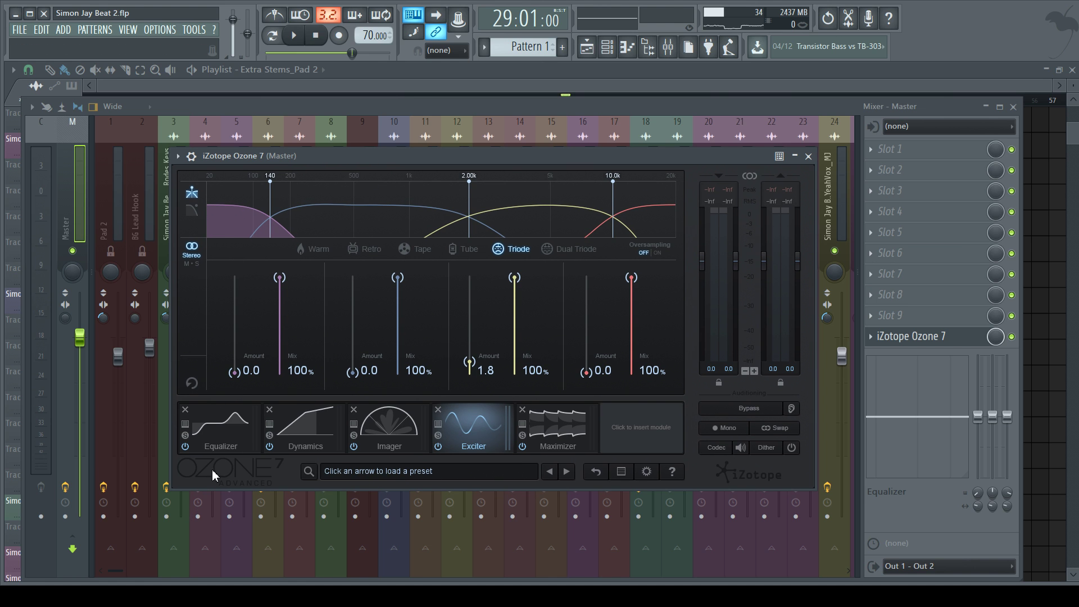
{"action": "left_click", "coordinate": [228, 442]}
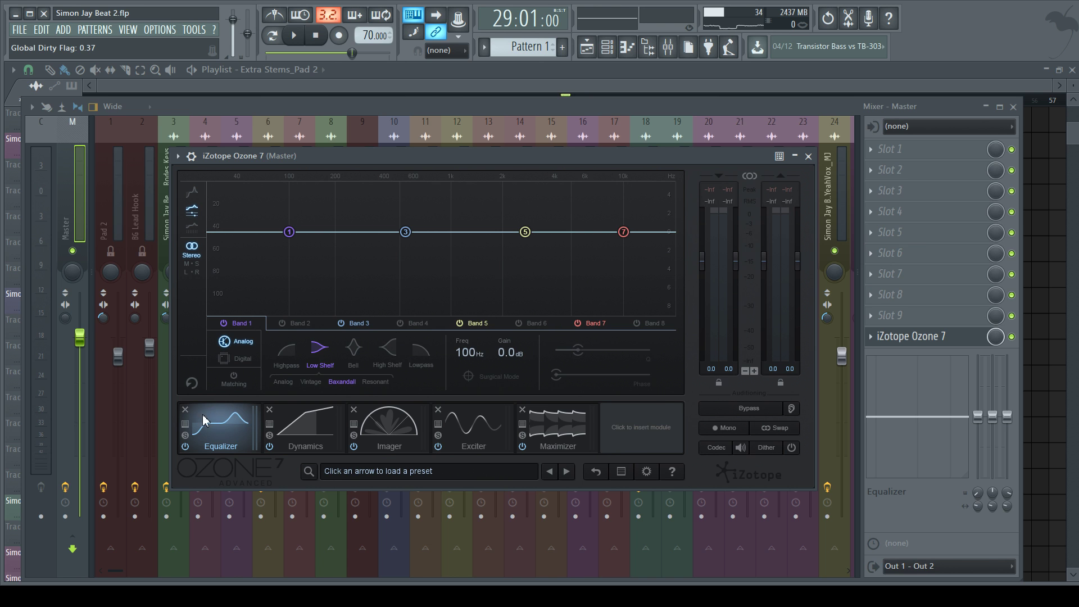
- Remove the Equalizer module from Ozone 7, open the Maximizer and play from bar 29 to examine its limiting
{"action": "left_click", "coordinate": [185, 409]}
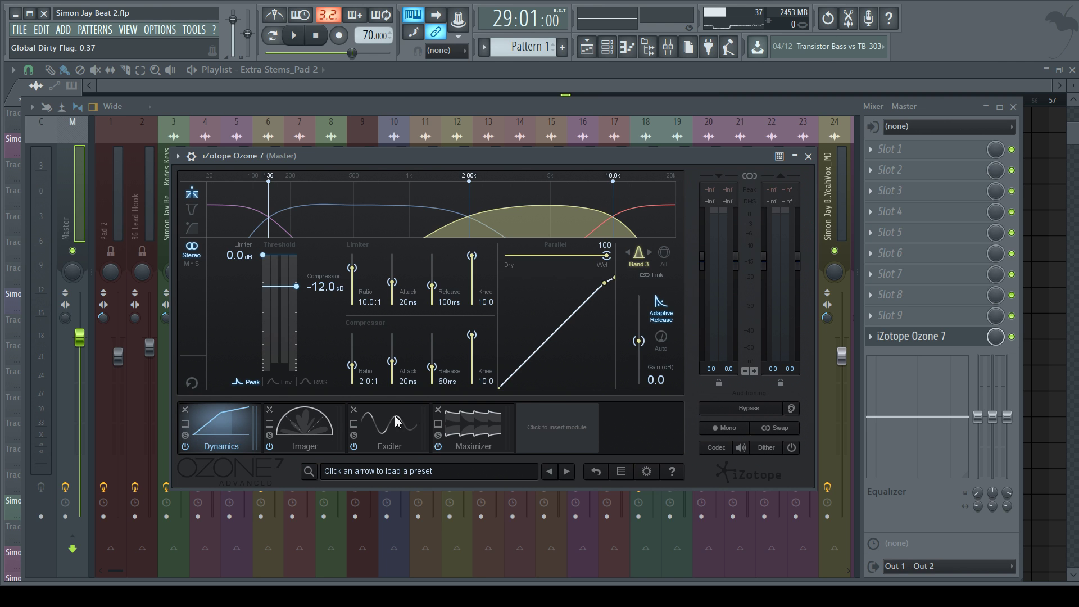
{"action": "left_click", "coordinate": [466, 427]}
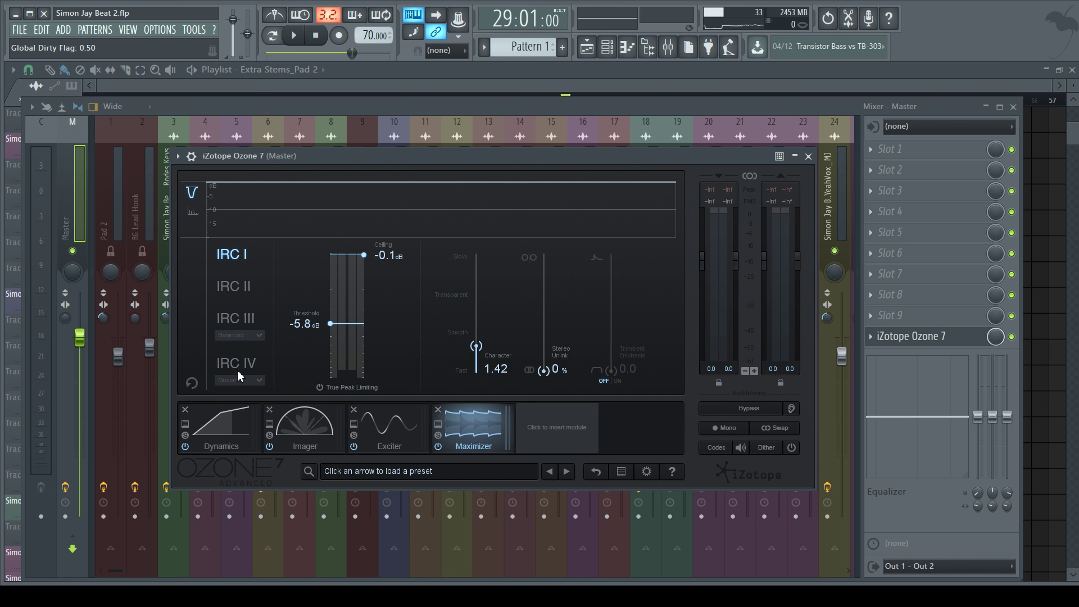
{"action": "left_click", "coordinate": [235, 285]}
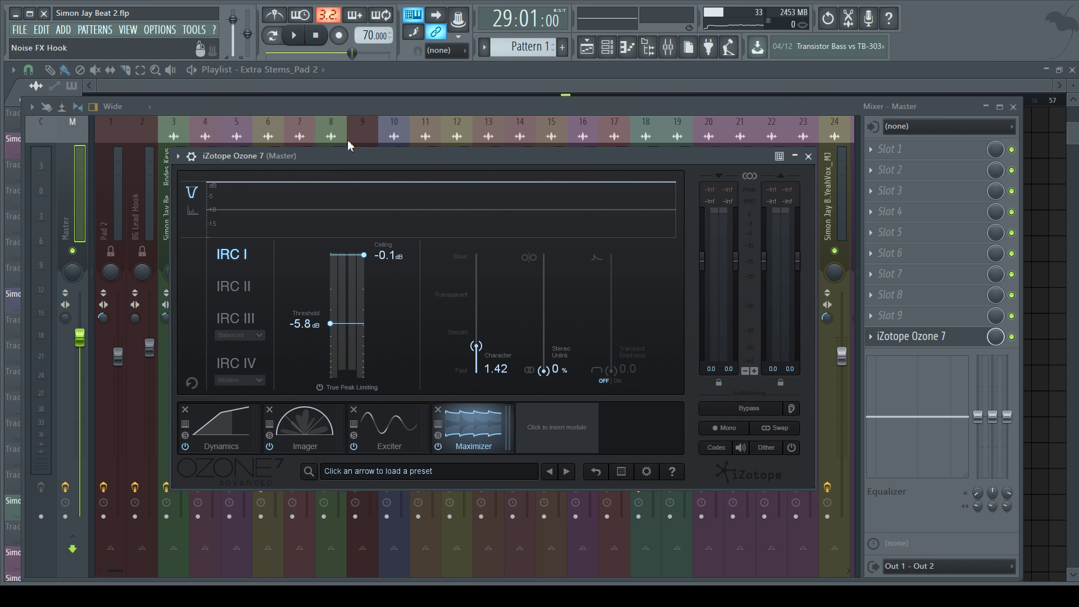
{"action": "key", "text": "space"}
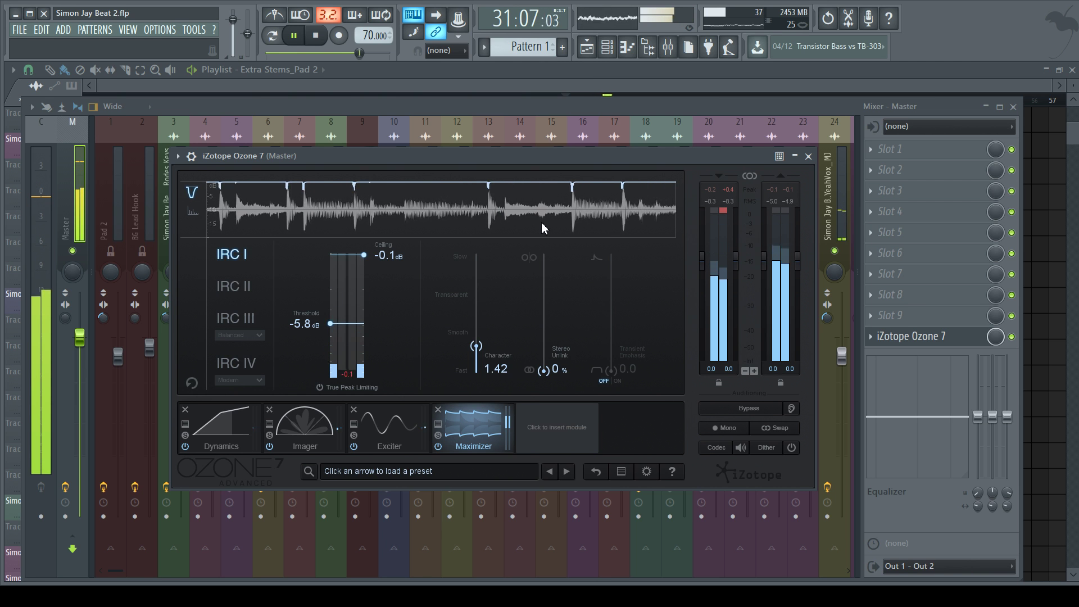
{"action": "key", "text": "space"}
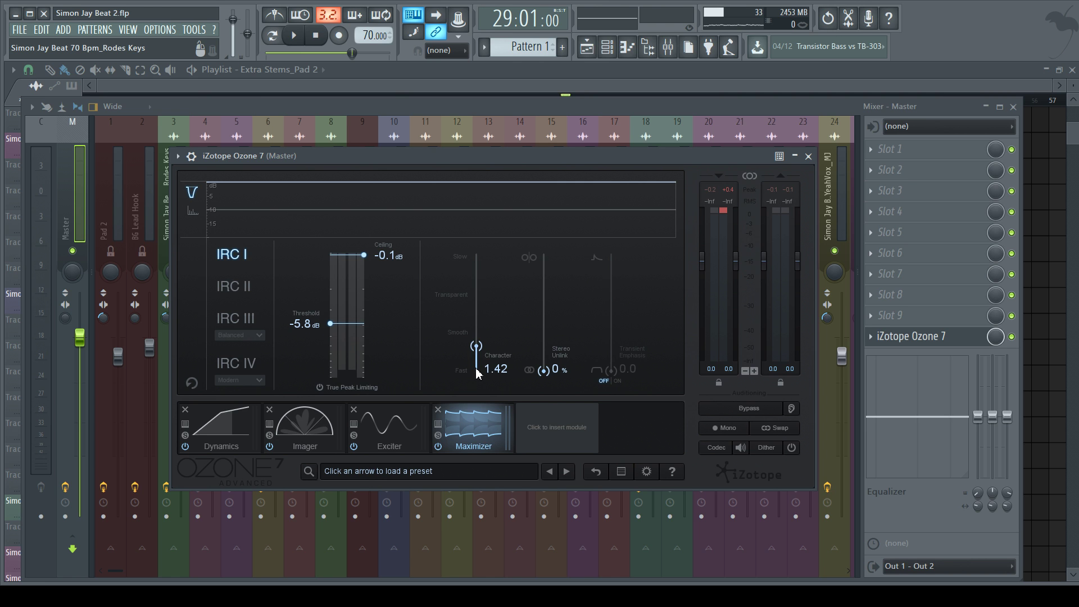
- Open Ozone's Dynamics module, select Band 2 and play from bar 29 to examine its compression
{"action": "left_click", "coordinate": [308, 439]}
{"action": "left_click", "coordinate": [226, 427]}
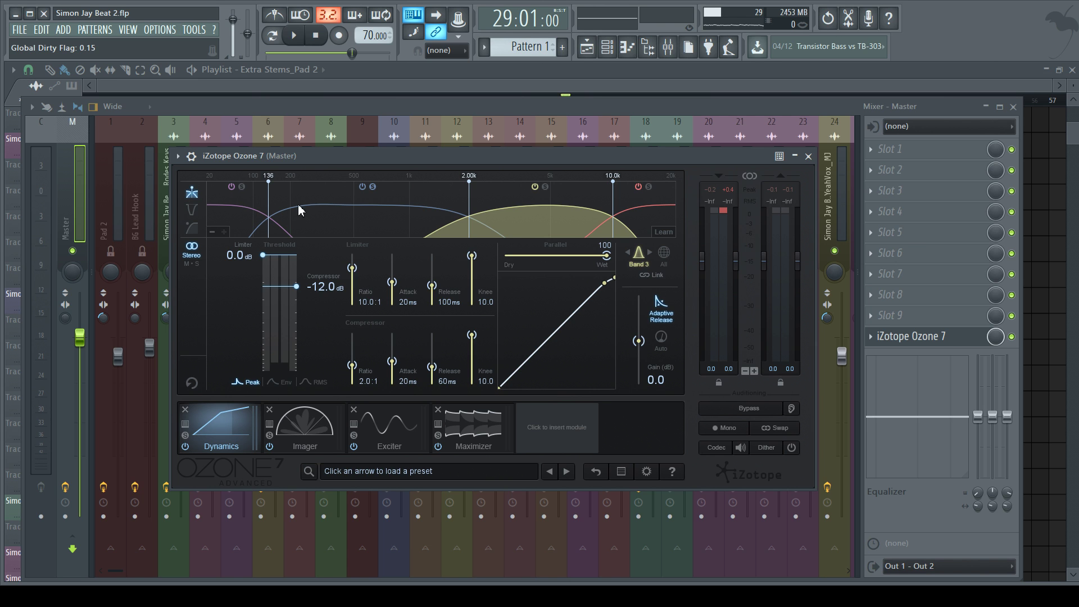
{"action": "left_click", "coordinate": [360, 214]}
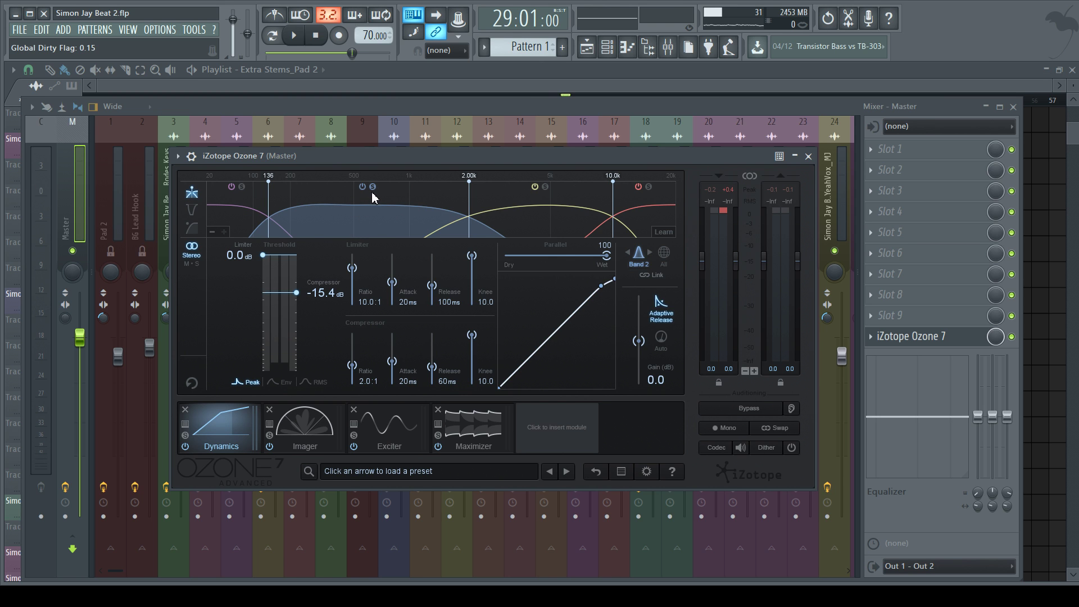
{"action": "key", "text": "space"}
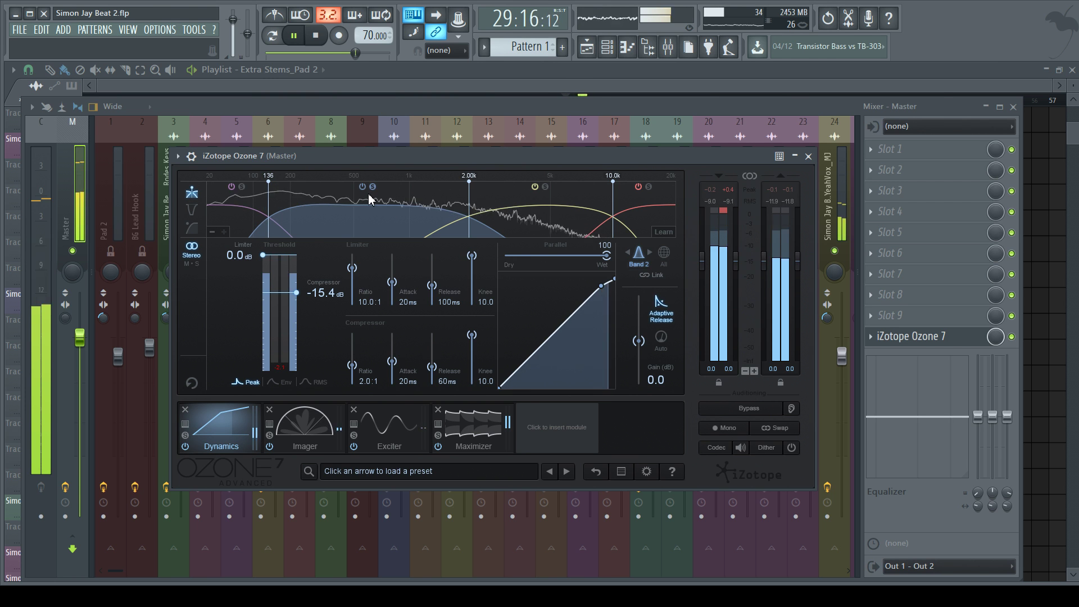
{"action": "key", "text": "space"}
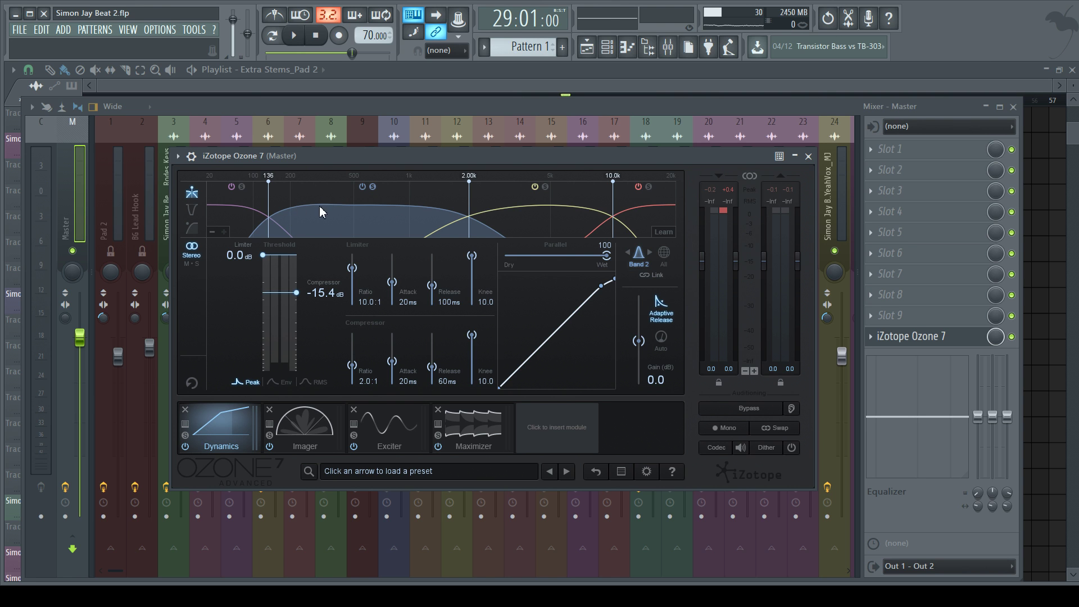
- Try lowering the crossover between Dynamics Bands 1 and 2 to 92 Hz and listen from bar 29
{"action": "key", "text": "space"}
{"action": "left_click_drag", "start_coordinate": [268, 218], "coordinate": [251, 217]}
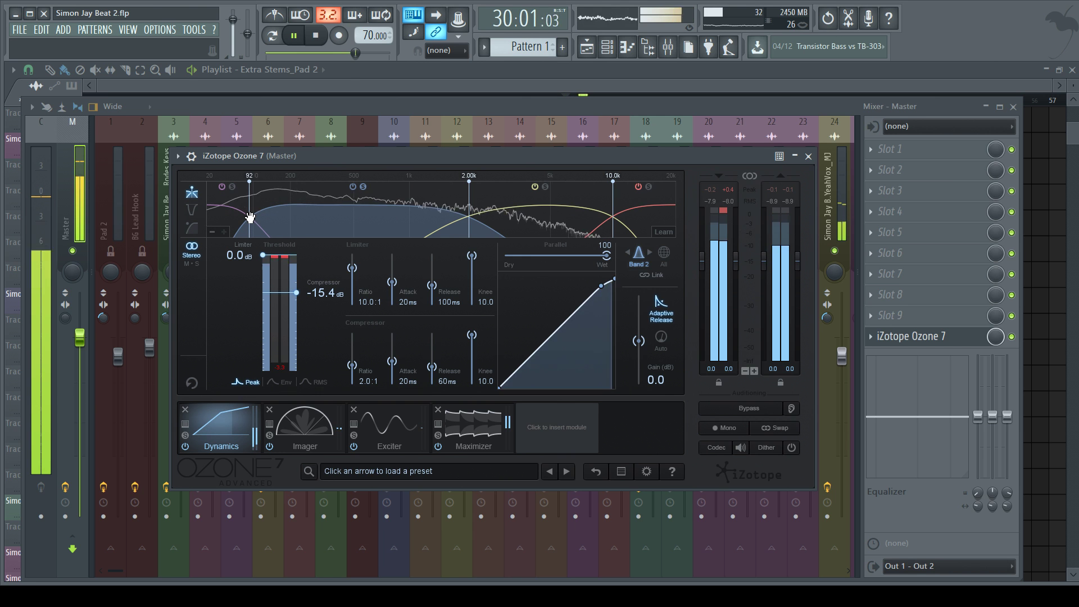
{"action": "key", "text": "space"}
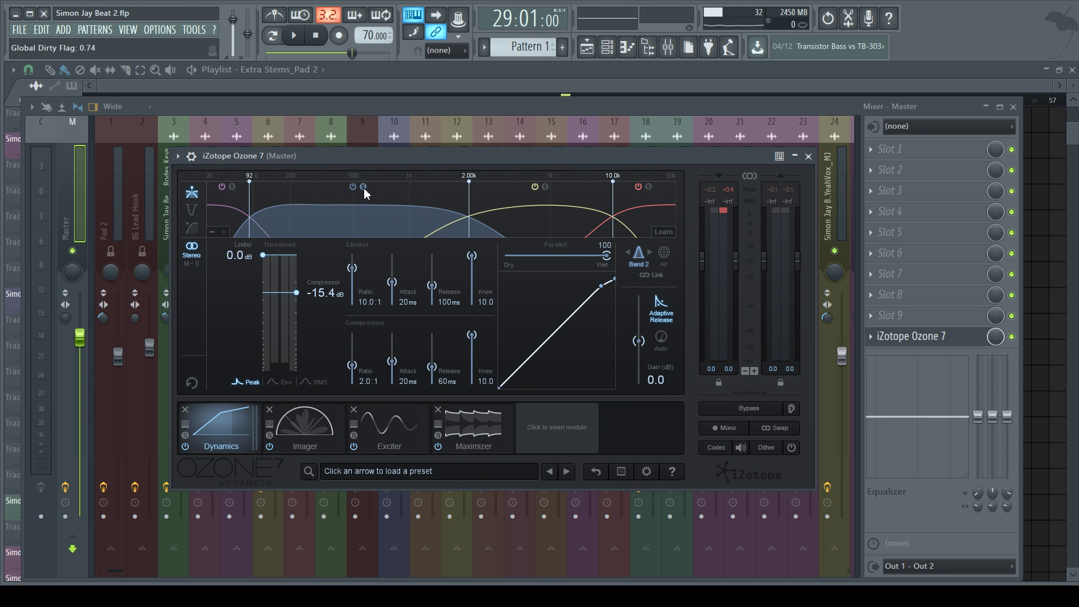
{"action": "key", "text": "space"}
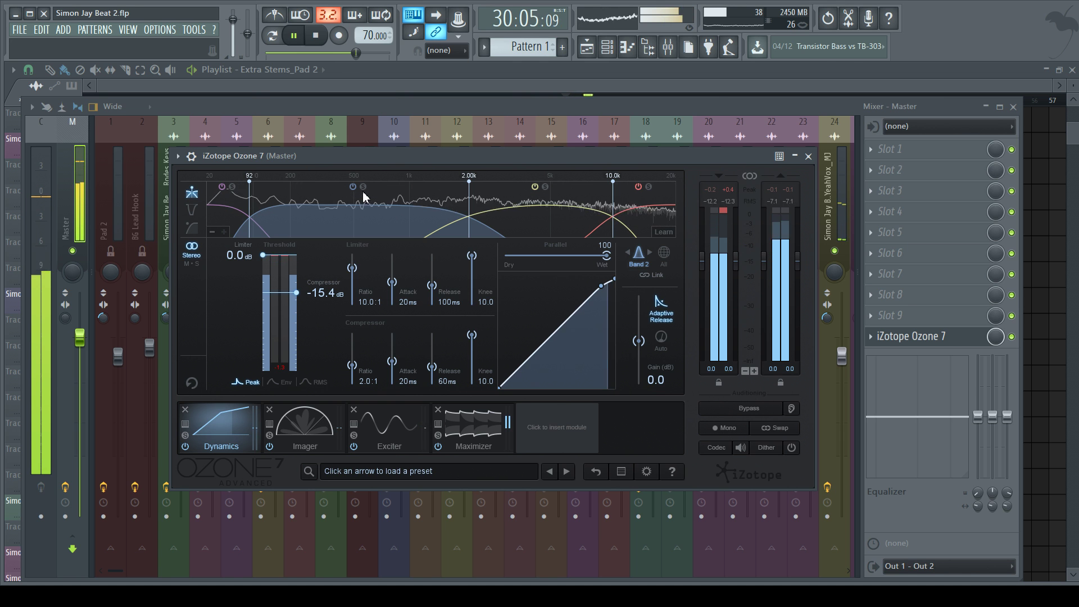
{"action": "key", "text": "space"}
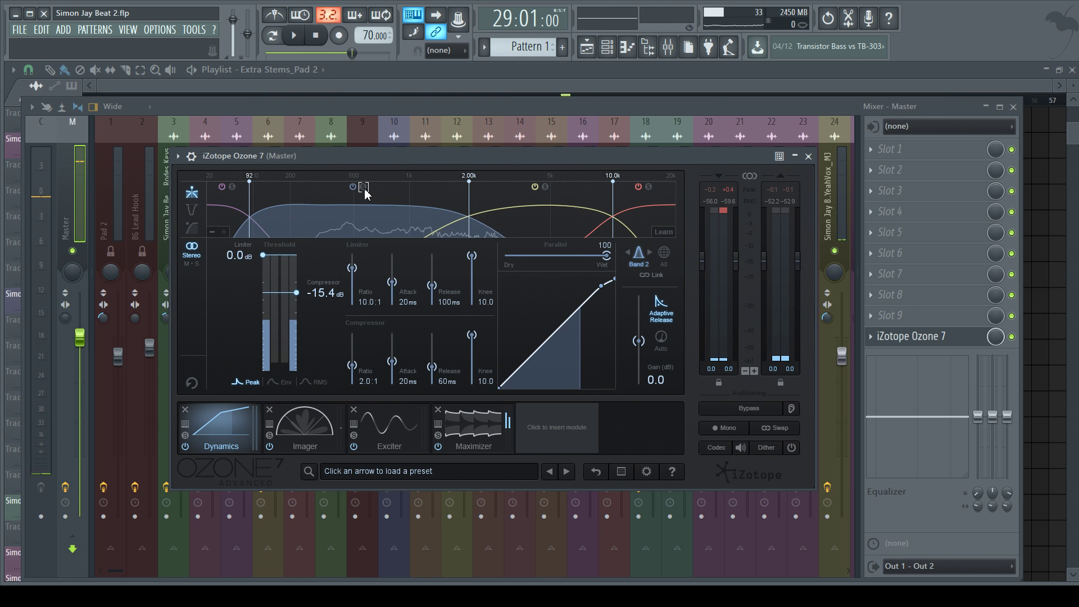
- Try raising the crossover between Dynamics Bands 1 and 2 to about 170 Hz during playback
{"action": "left_click_drag", "start_coordinate": [249, 212], "coordinate": [268, 212]}
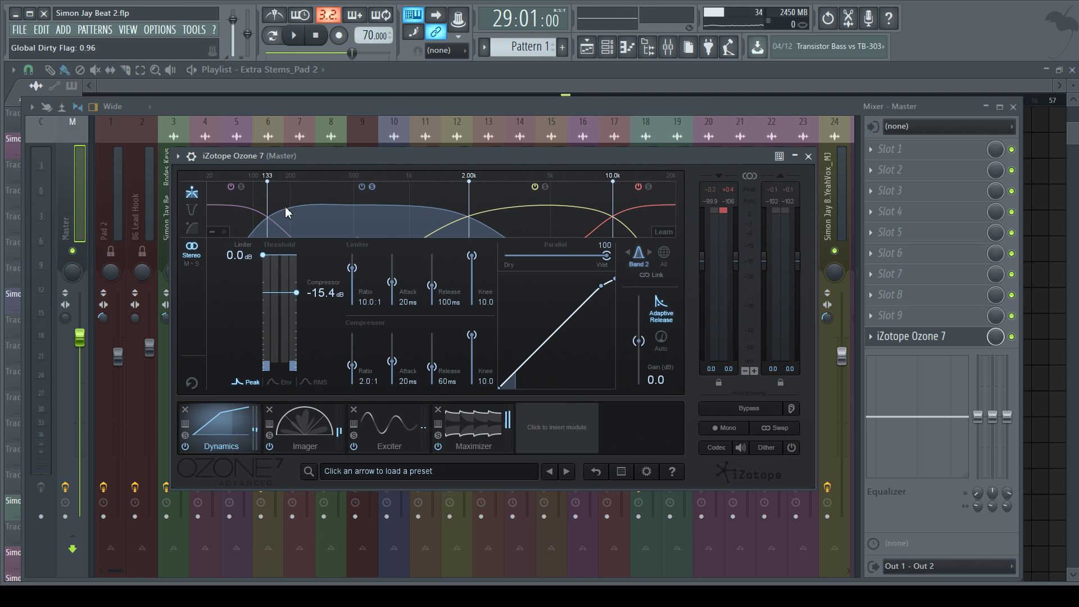
{"action": "key", "text": "space"}
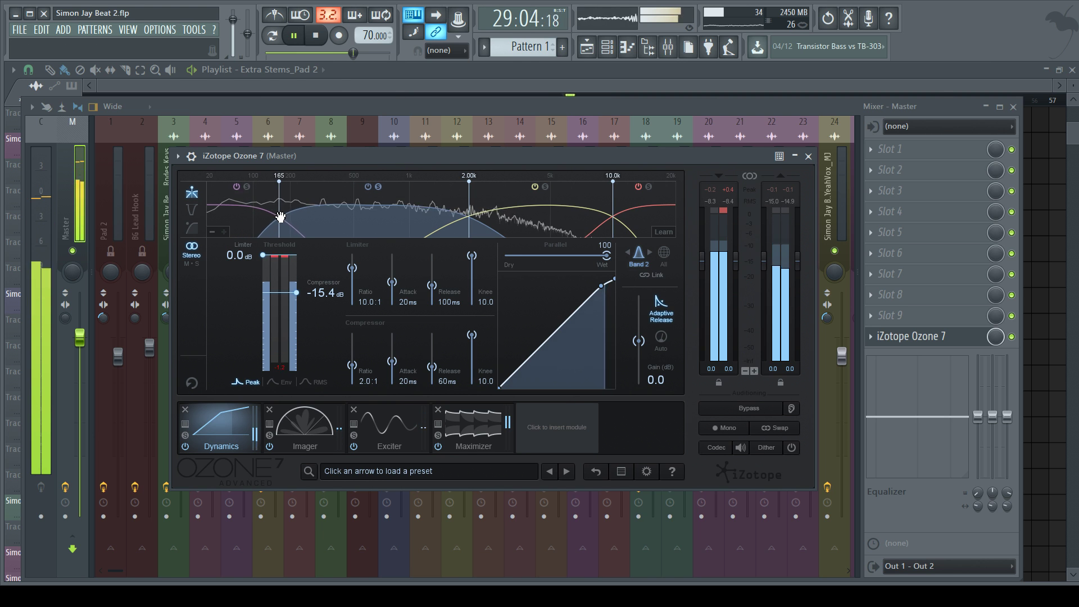
{"action": "left_click_drag", "start_coordinate": [270, 218], "coordinate": [283, 217]}
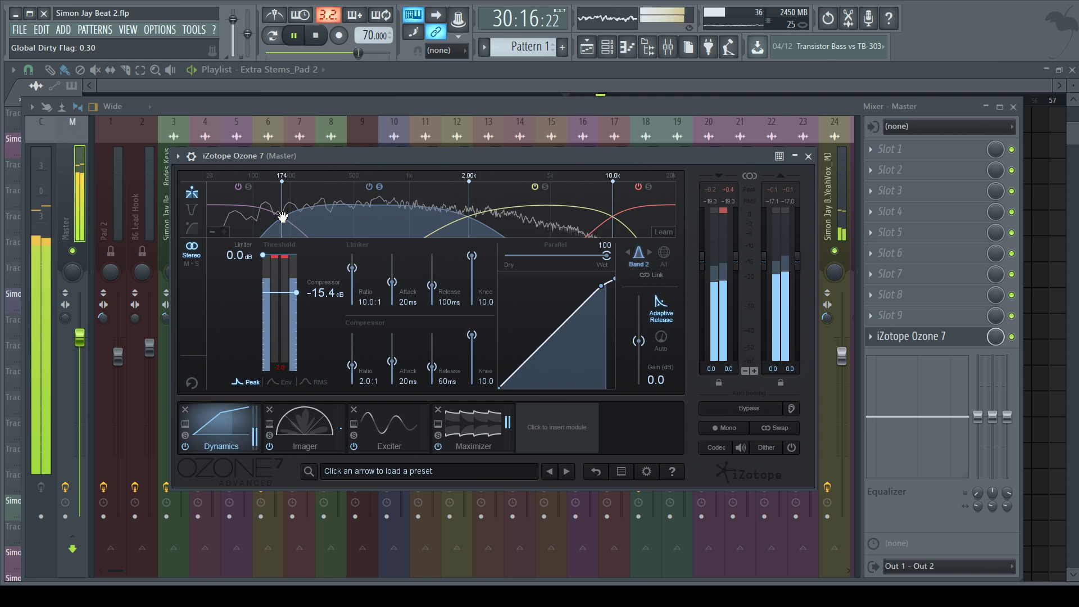
{"action": "key", "text": "space"}
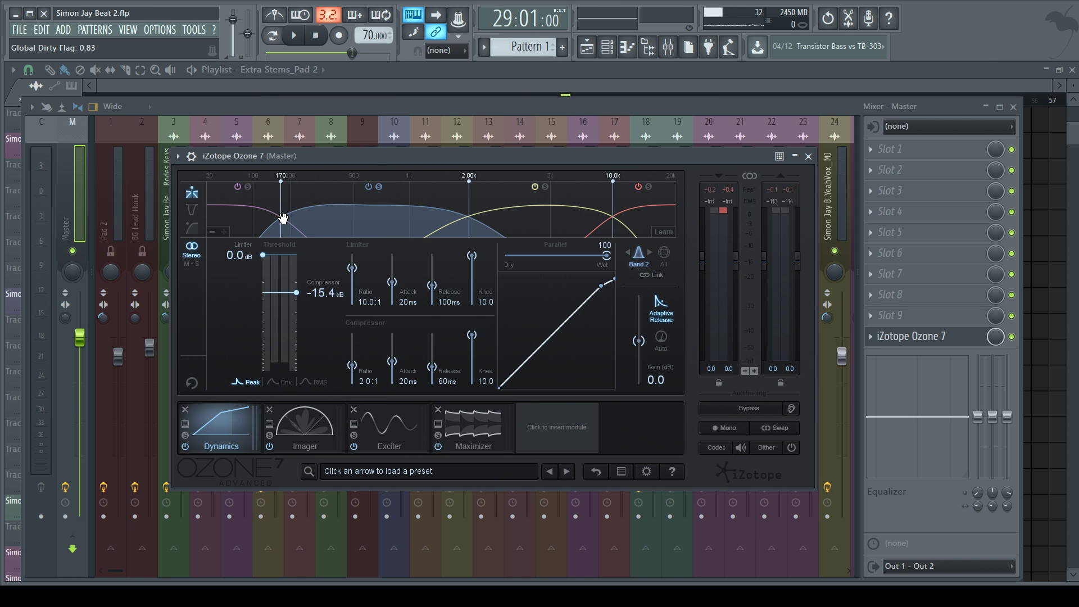
- Set the crossover between Dynamics Bands 1 and 2 to 138 Hz and check it in playback from bar 29
{"action": "key", "text": "space"}
{"action": "left_click_drag", "start_coordinate": [281, 218], "coordinate": [270, 217]}
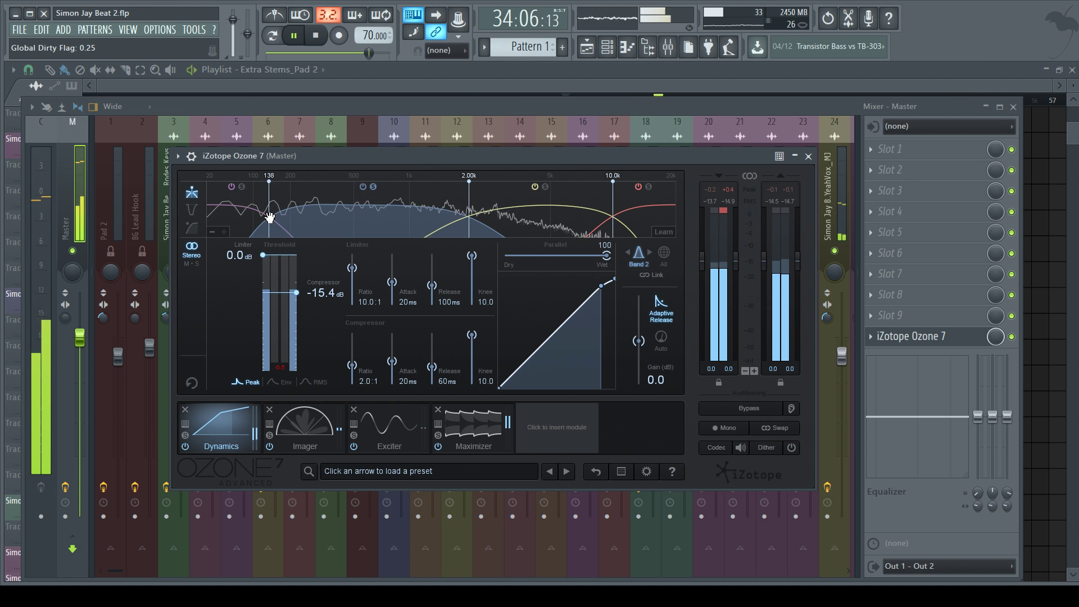
{"action": "key", "text": "space"}
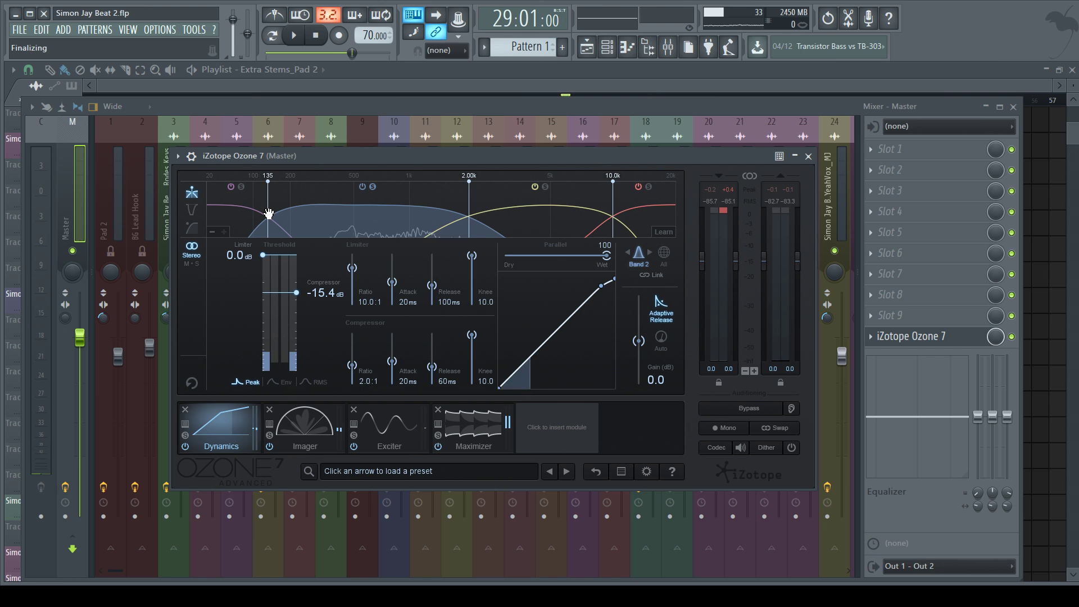
{"action": "left_click_drag", "start_coordinate": [269, 214], "coordinate": [270, 213]}
{"action": "key", "text": "space"}
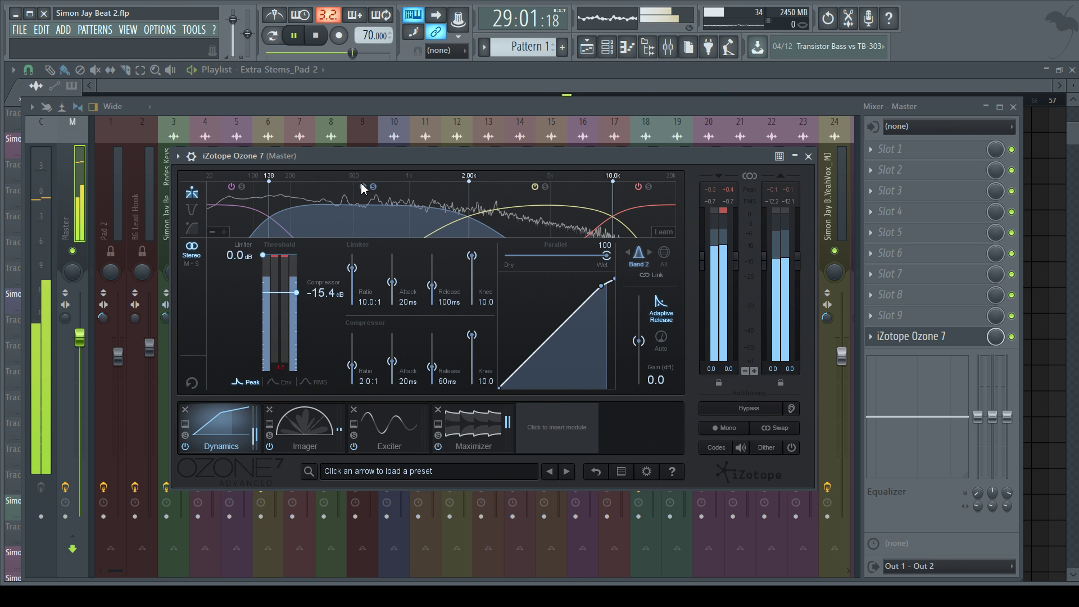
{"action": "key", "text": "space"}
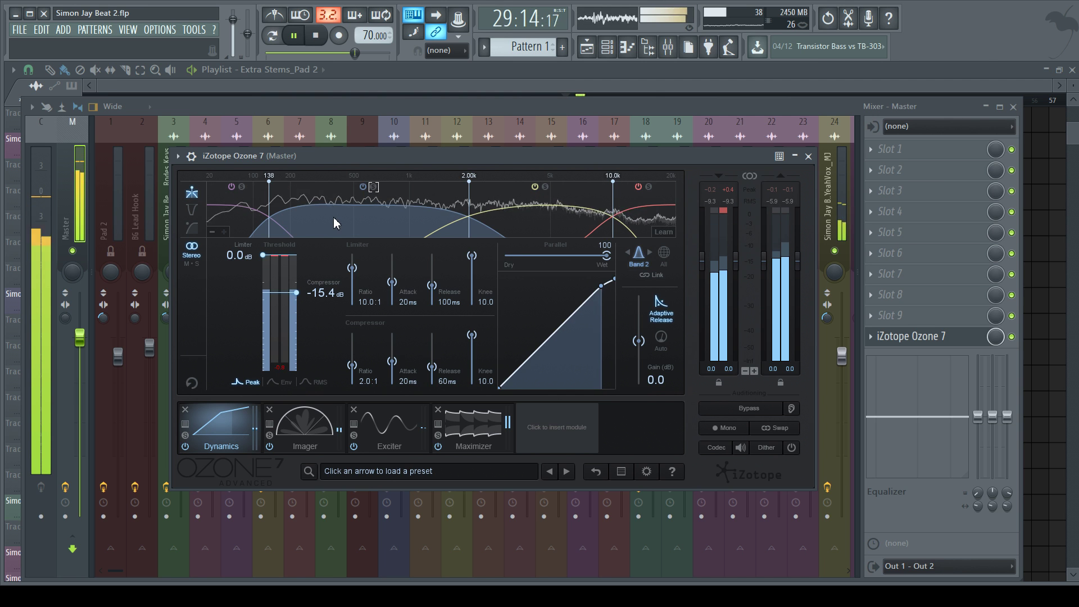
{"action": "key", "text": "space"}
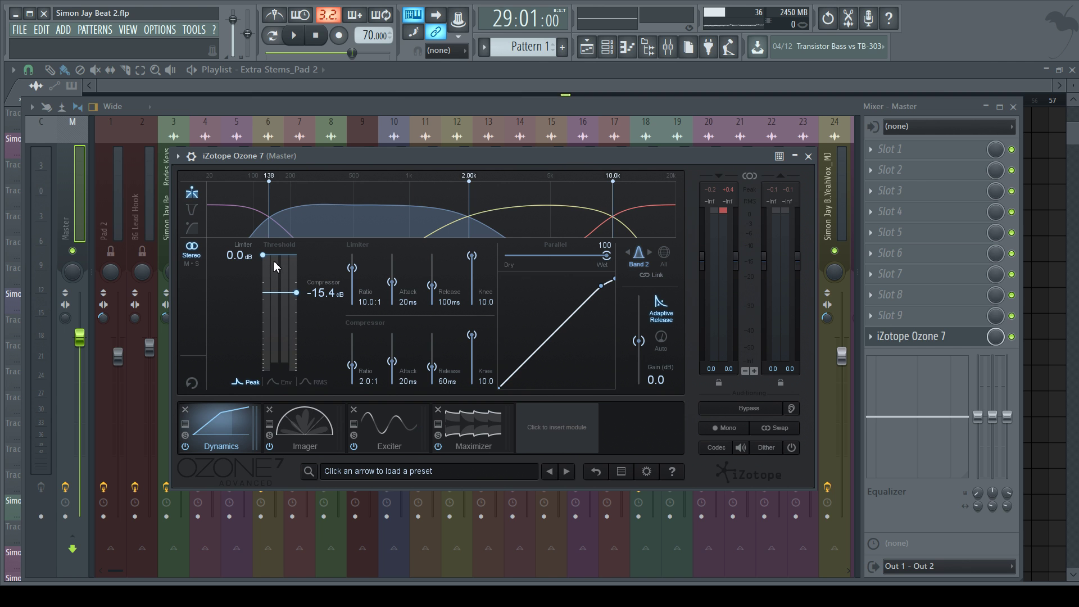
- Play from bar 29 and try lowering Band 2's compressor threshold to -25.8 dB
{"action": "key", "text": "space"}
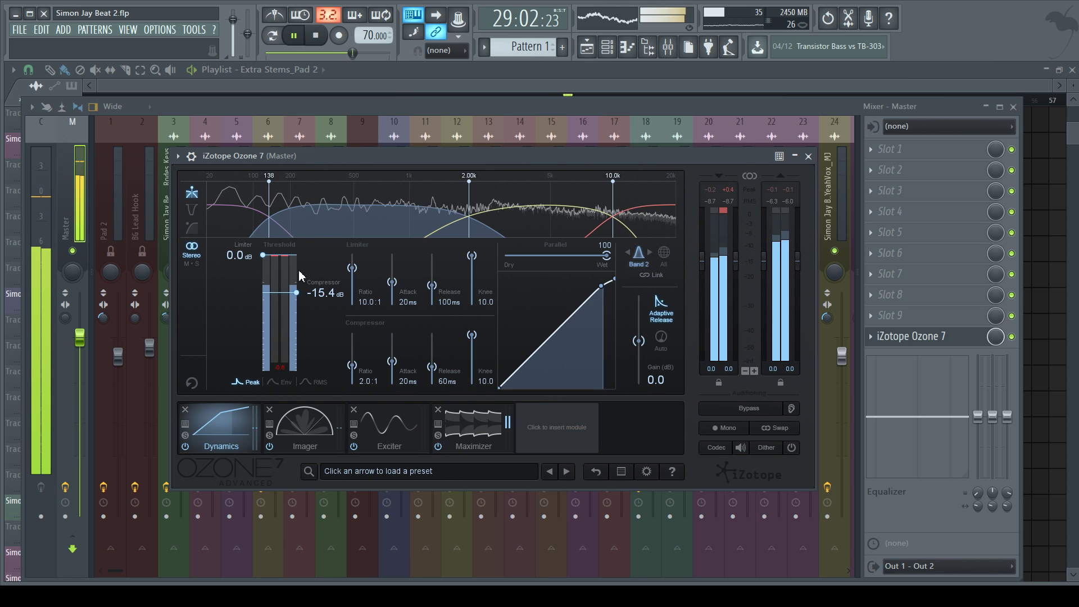
{"action": "key", "text": "space"}
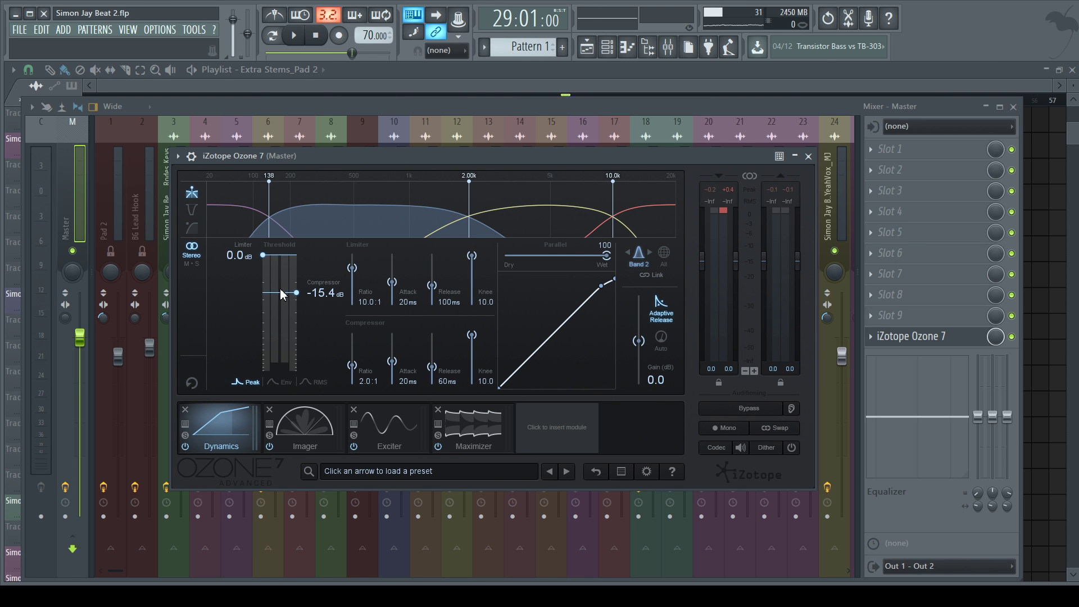
{"action": "key", "text": "space"}
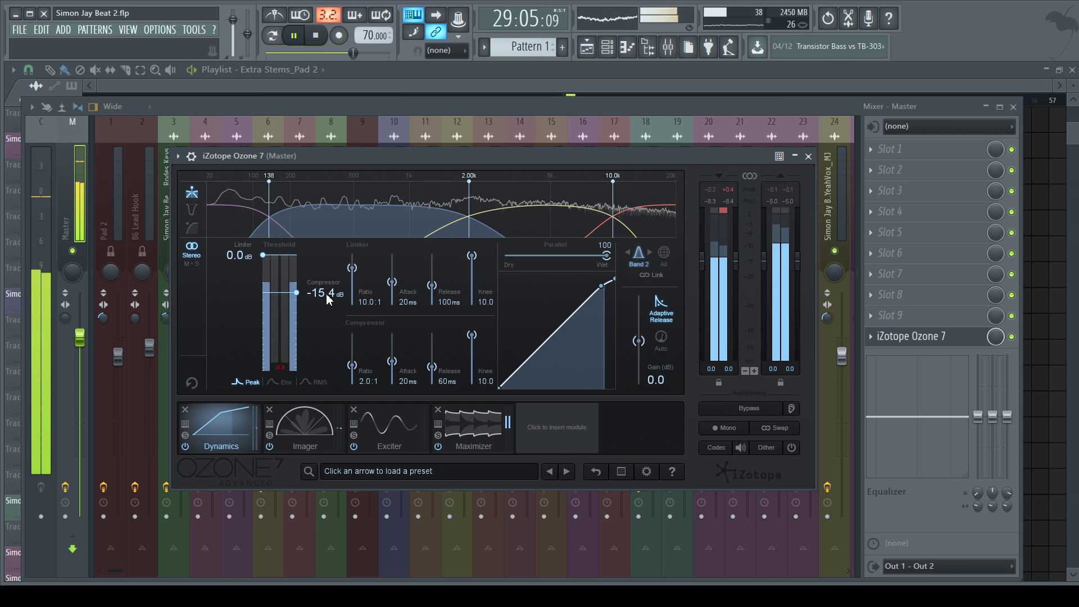
{"action": "scroll", "coordinate": [329, 295], "scroll_direction": "down", "scroll_amount": 1}
{"action": "left_click_drag", "start_coordinate": [327, 295], "coordinate": [327, 308]}
{"action": "key", "text": "space"}
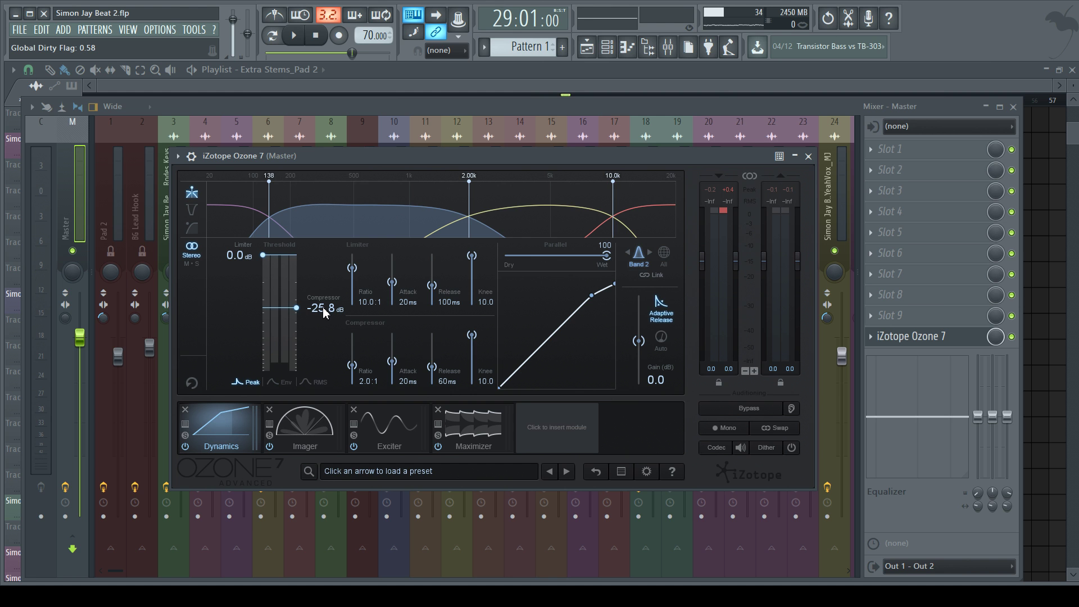
- Set Band 2's compressor threshold to -15.0 dB while listening from bar 29, and stop playback
{"action": "key", "text": "space"}
{"action": "scroll", "coordinate": [323, 307], "scroll_direction": "up", "scroll_amount": 5}
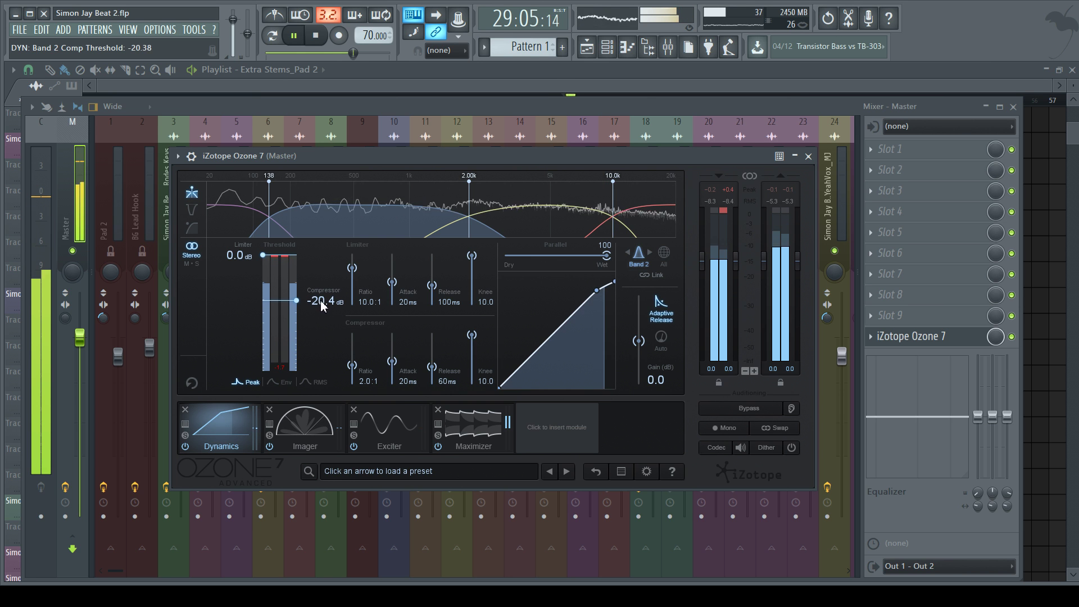
{"action": "scroll", "coordinate": [323, 307], "scroll_direction": "up", "scroll_amount": 4}
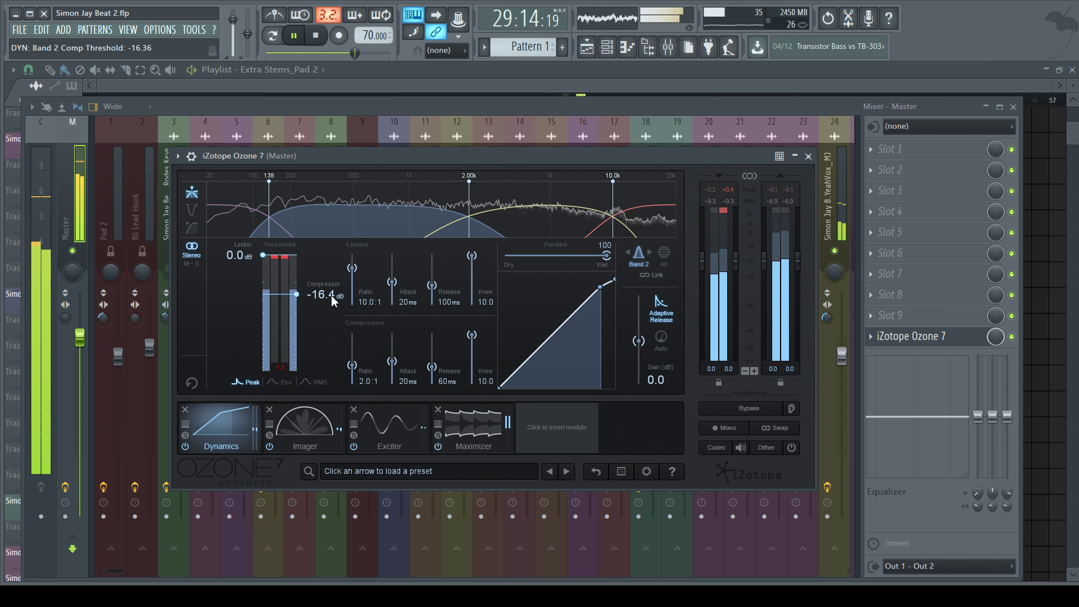
{"action": "scroll", "coordinate": [331, 295], "scroll_direction": "up", "scroll_amount": 1}
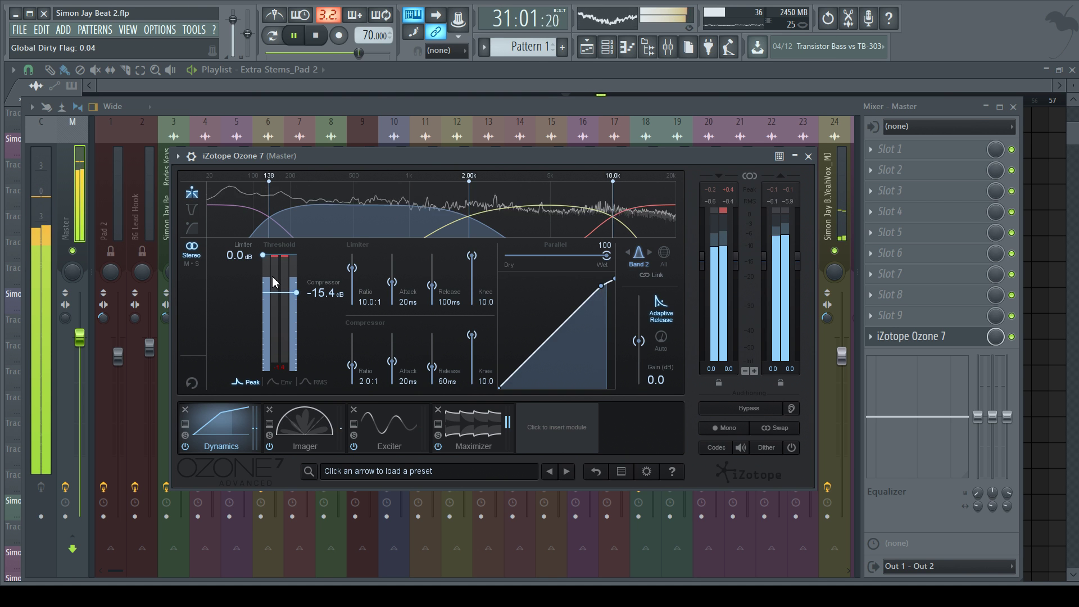
{"action": "scroll", "coordinate": [330, 294], "scroll_direction": "up", "scroll_amount": 1}
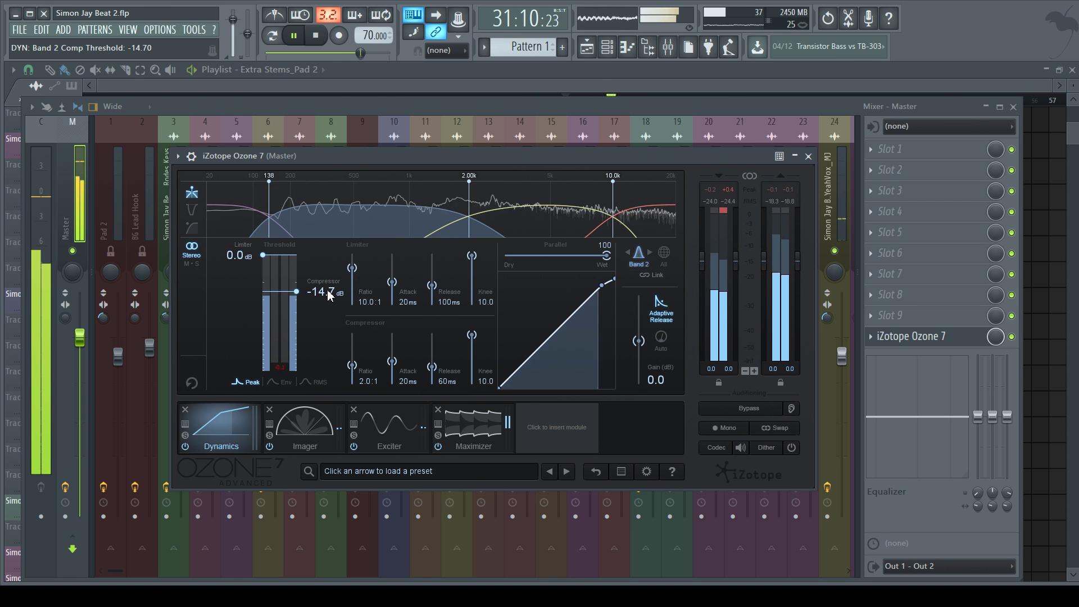
{"action": "scroll", "coordinate": [330, 295], "scroll_direction": "down", "scroll_amount": 1}
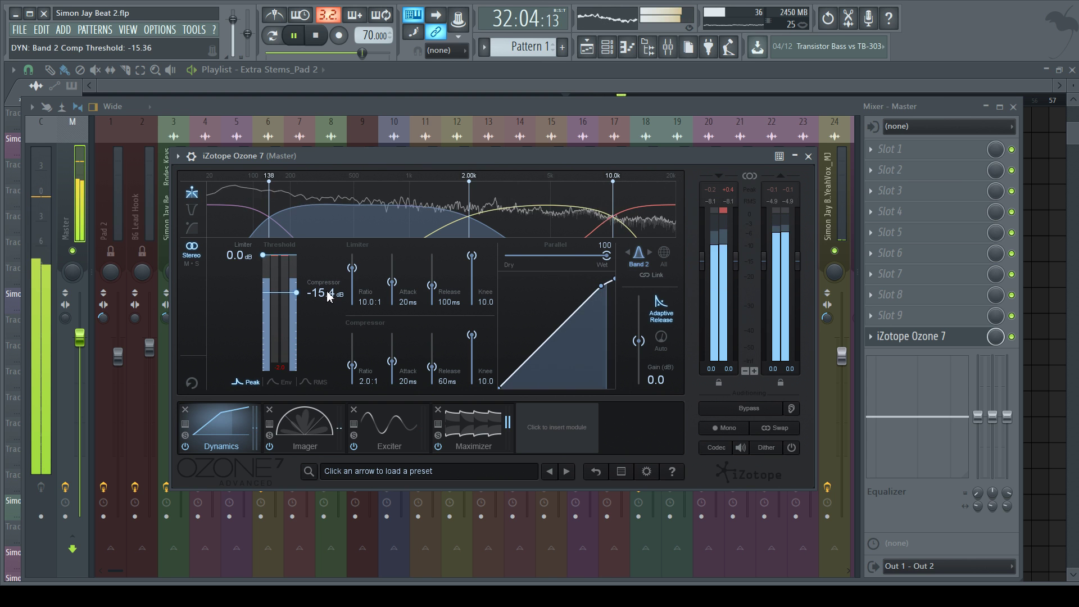
{"action": "scroll", "coordinate": [330, 295], "scroll_direction": "up", "scroll_amount": 1}
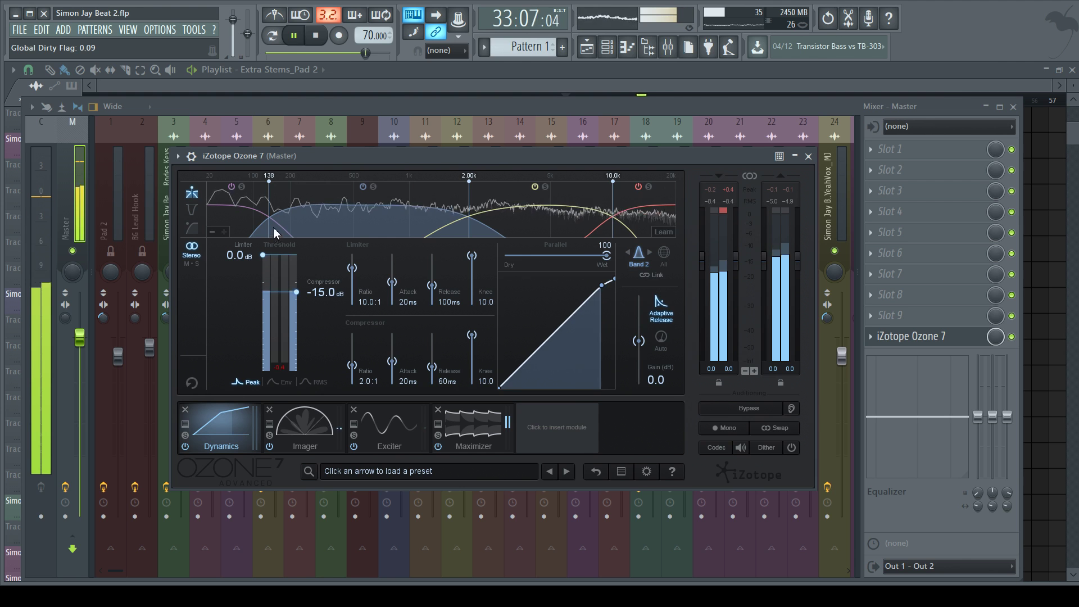
{"action": "key", "text": "space"}
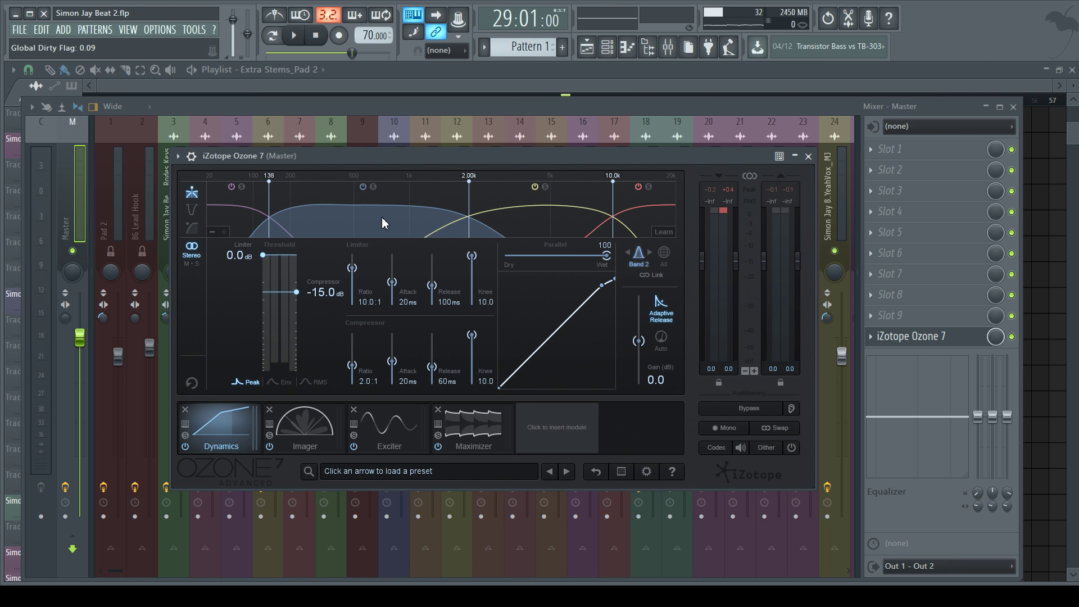
- Inspect Band 1's compressor settings, play the beat briefly and reselect Band 2 in the Dynamics module
{"action": "left_click", "coordinate": [243, 218]}
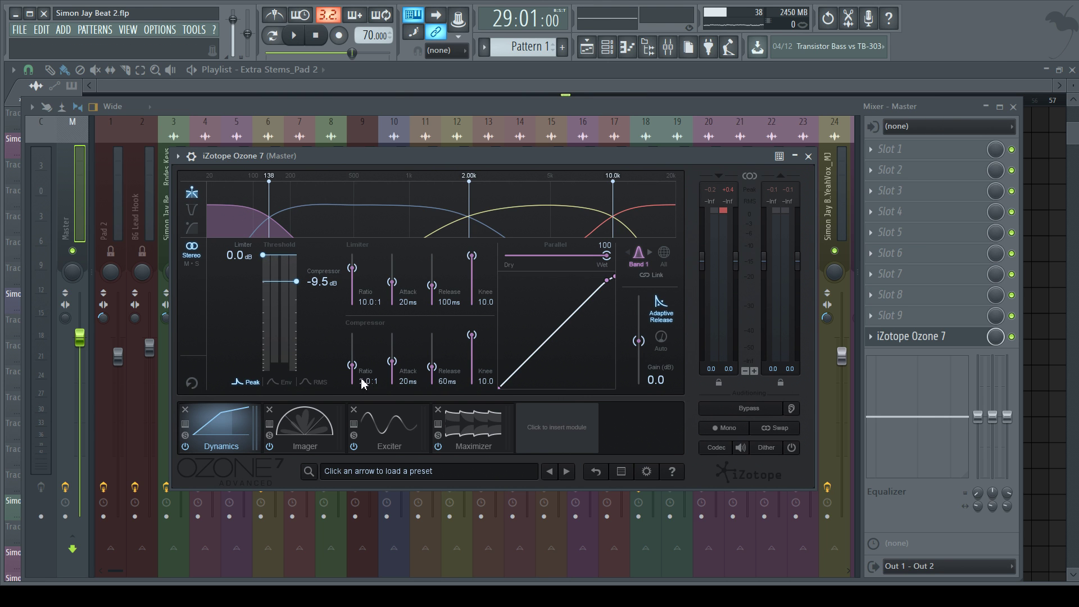
{"action": "key", "text": "space"}
{"action": "key", "text": "space"}
{"action": "left_click", "coordinate": [292, 221]}
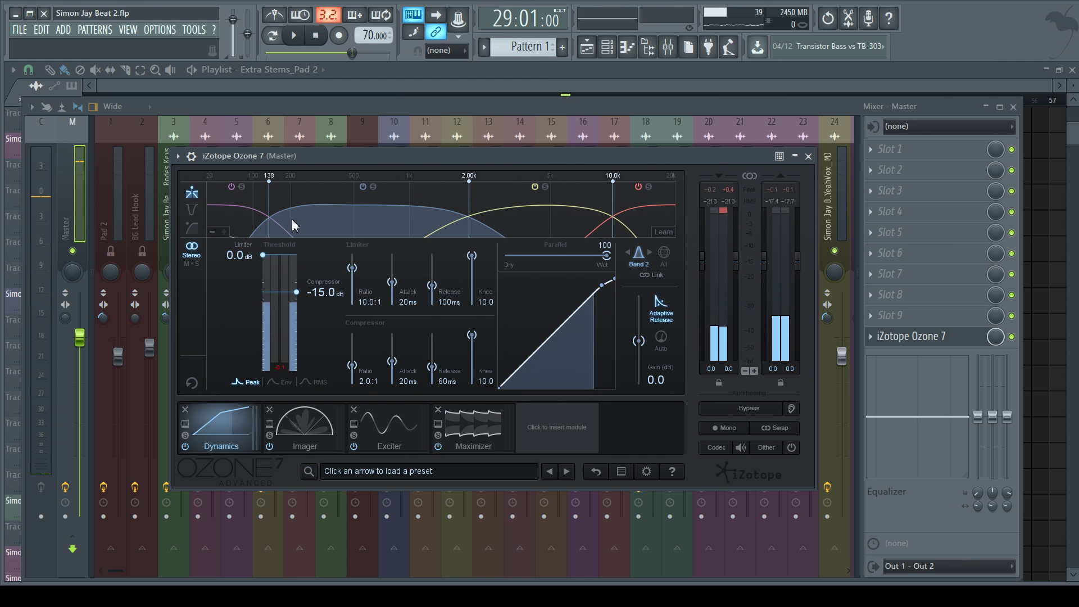
- Try lowering Band 1's compressor threshold to -11.4 dB in the Dynamics module while playing from bar 29, and stop playback
{"action": "left_click", "coordinate": [257, 225]}
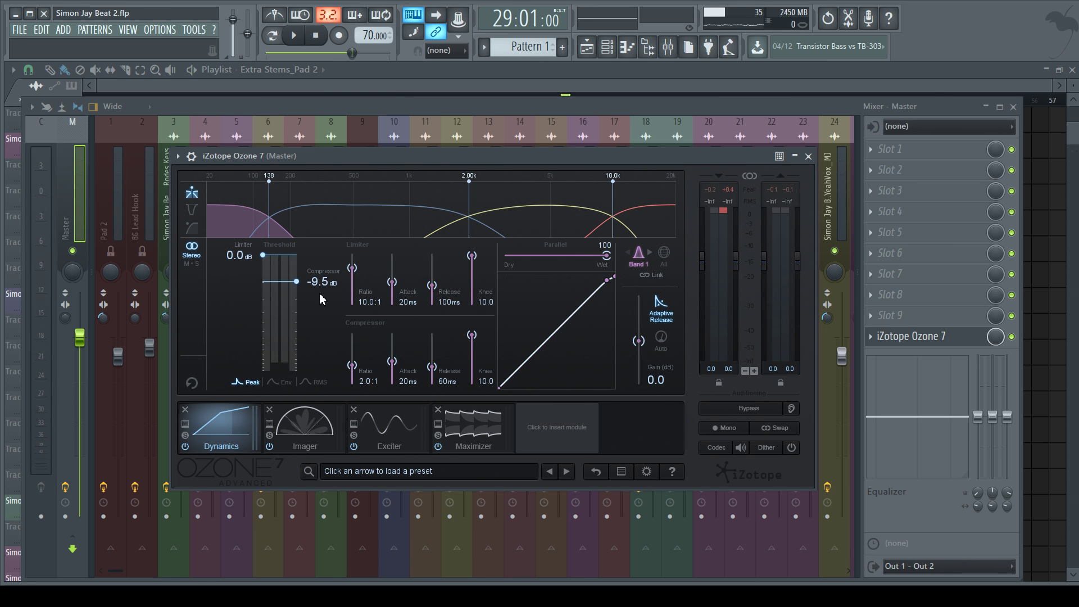
{"action": "key", "text": "space"}
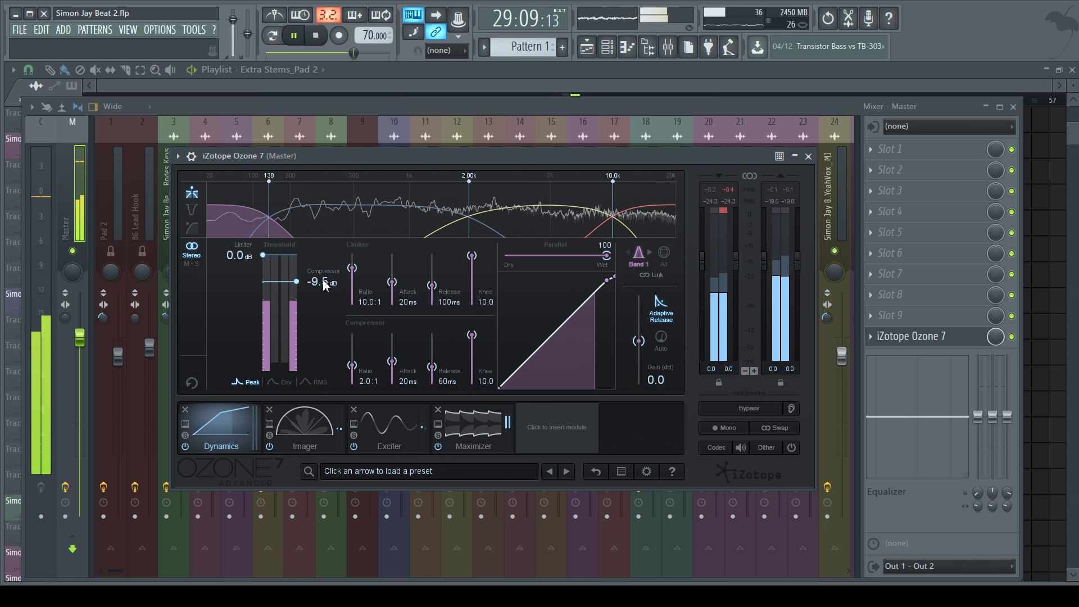
{"action": "left_click_drag", "start_coordinate": [325, 285], "coordinate": [327, 288]}
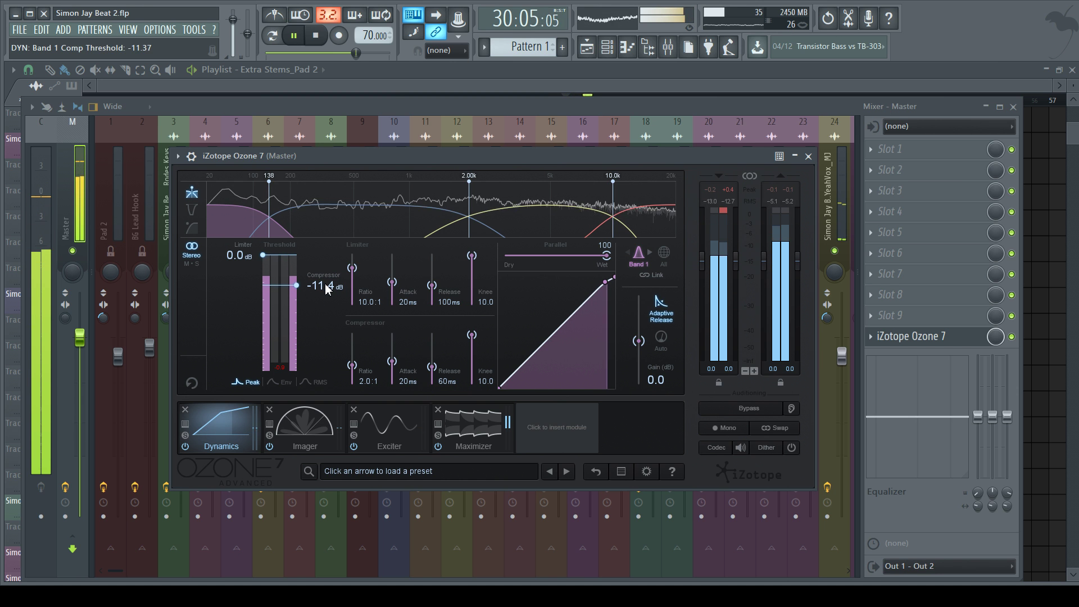
{"action": "key", "text": "space"}
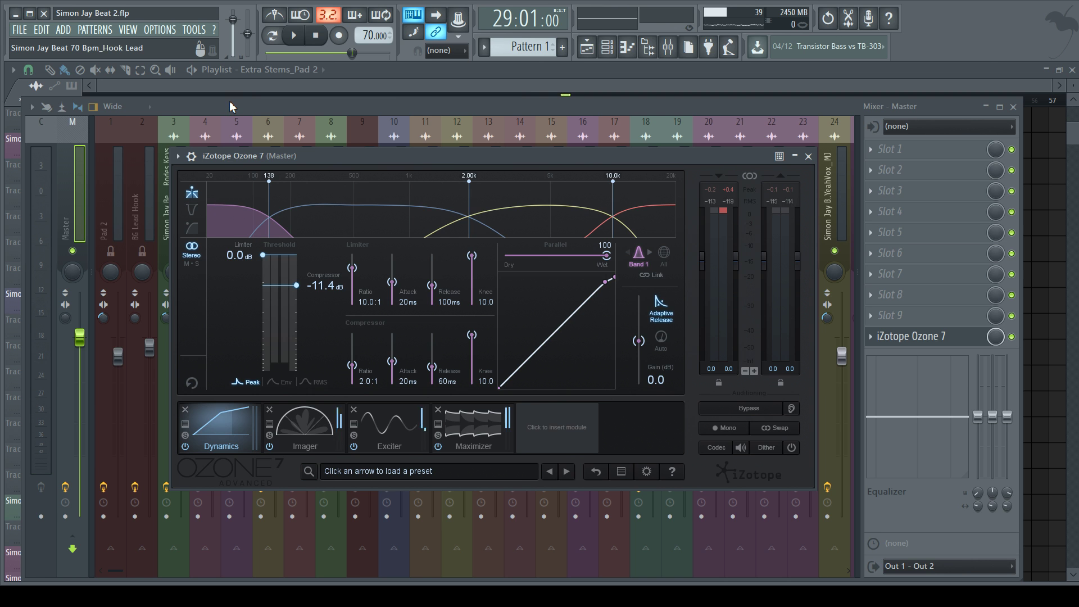
- Hide the mixer and set Band 1's compressor threshold in Ozone's Dynamics module to -9.7 dB while playing from bar 29
{"action": "key", "text": "Escape"}
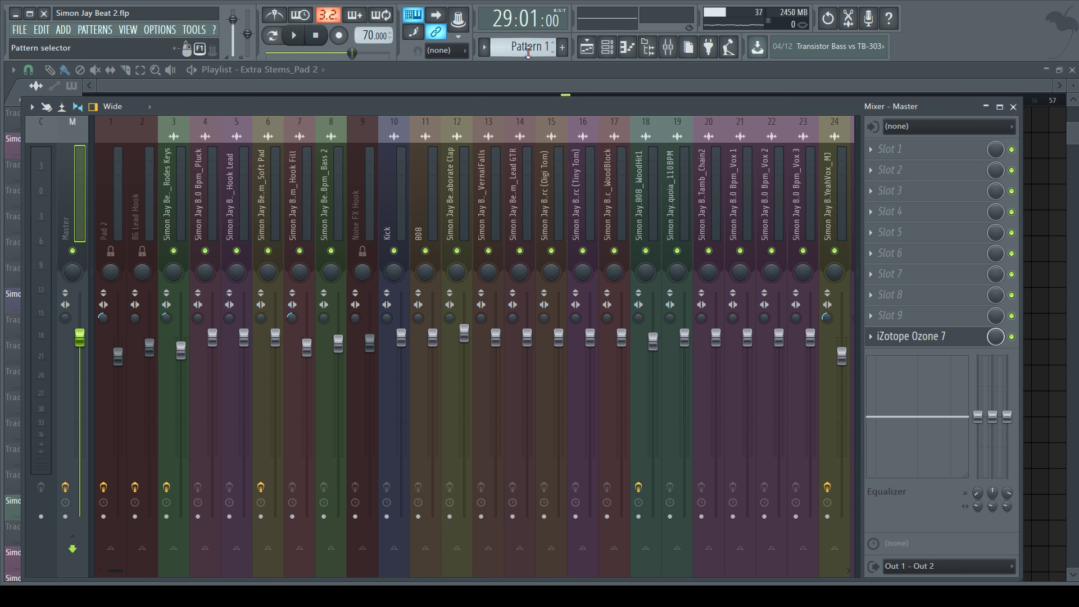
{"action": "left_click", "coordinate": [668, 47]}
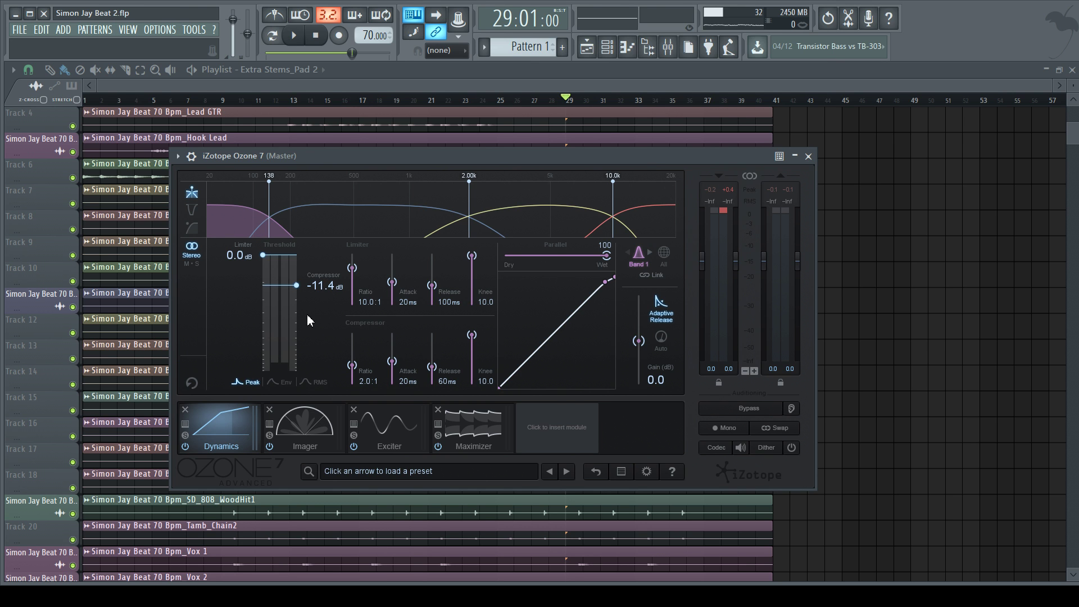
{"action": "key", "text": "space"}
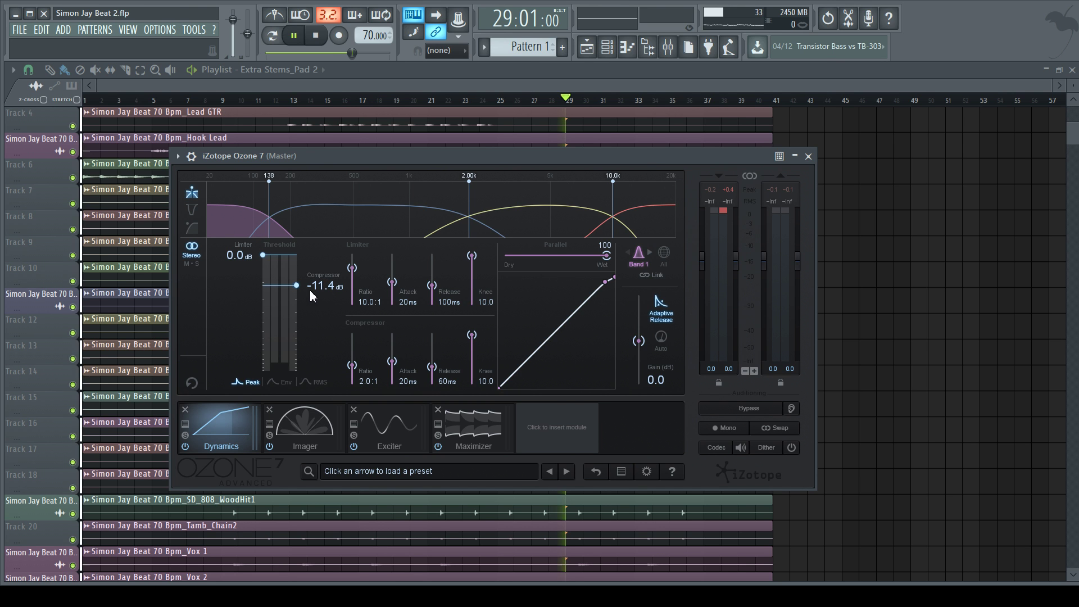
{"action": "scroll", "coordinate": [332, 281], "scroll_direction": "up", "scroll_amount": 1}
{"action": "scroll", "coordinate": [331, 282], "scroll_direction": "up", "scroll_amount": 5}
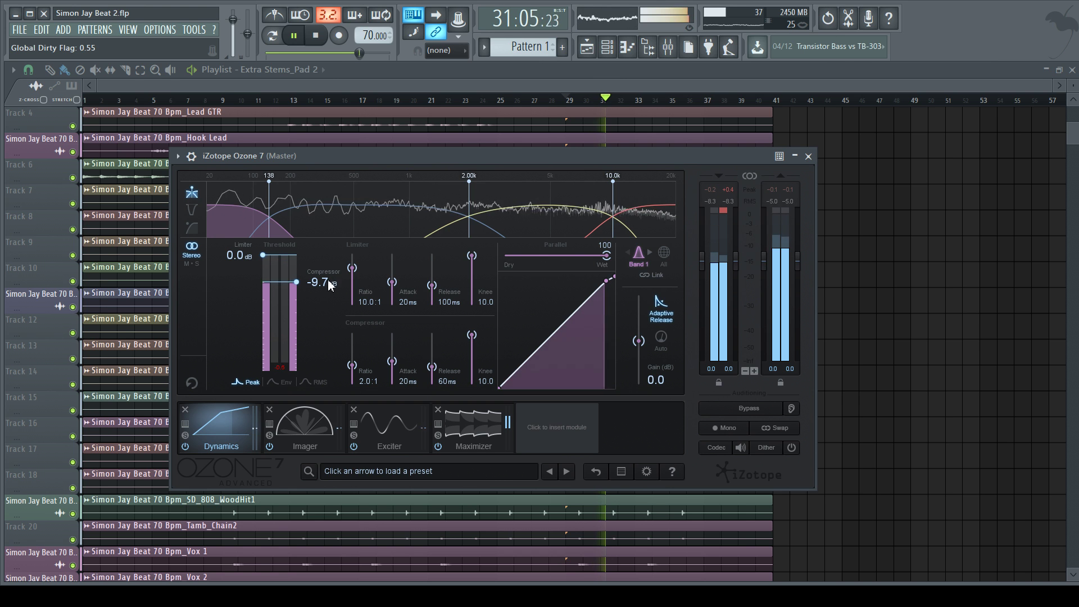
{"action": "key", "text": "space"}
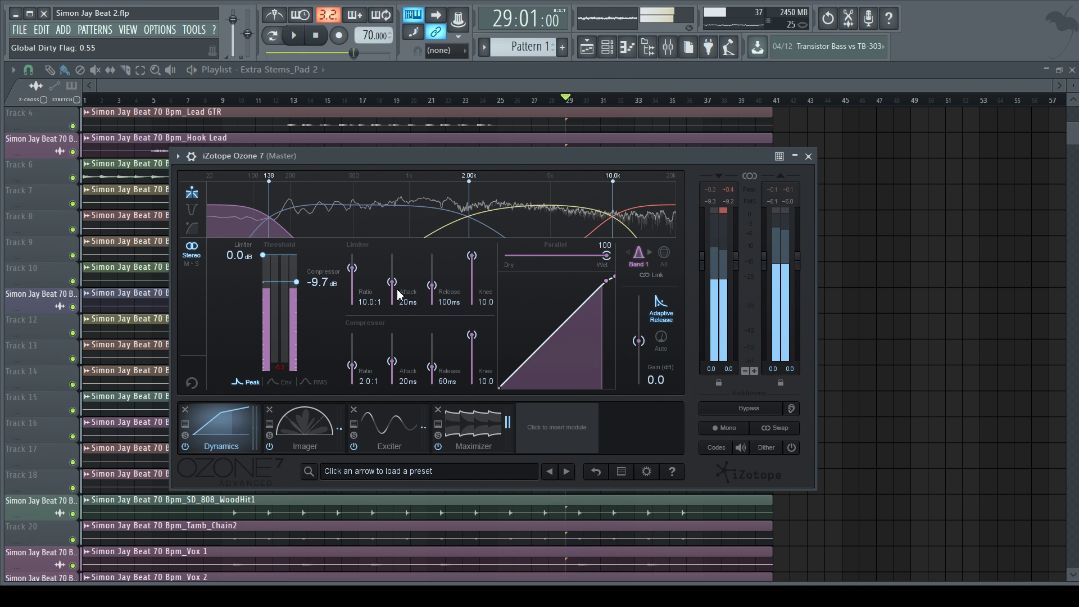
- Inspect Dynamics Band 3 and the Maximizer settings, then play the beat briefly to watch the limiting
{"action": "left_click", "coordinate": [528, 206]}
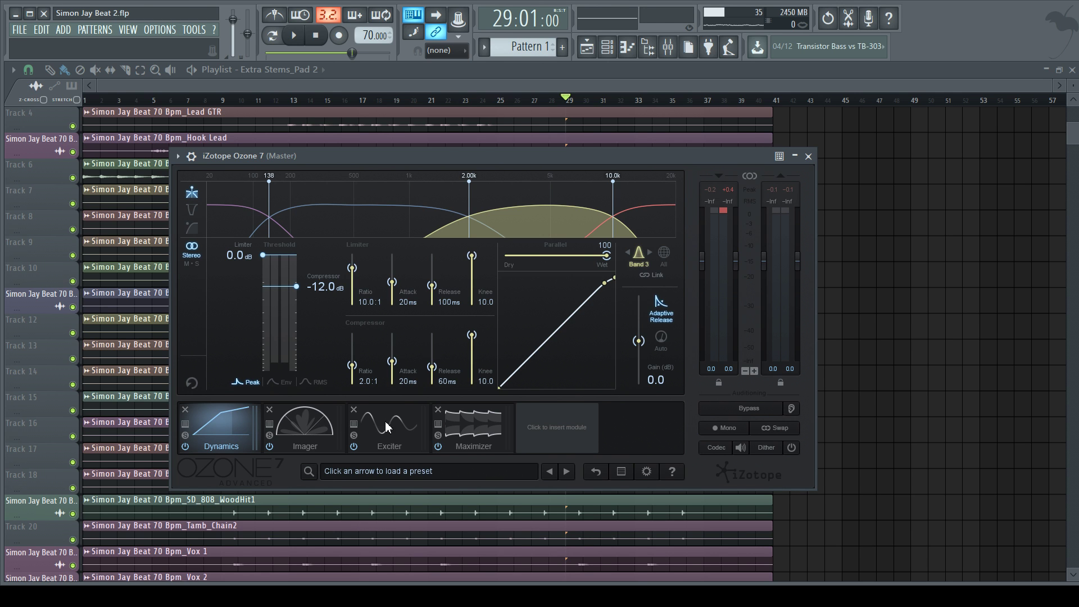
{"action": "left_click", "coordinate": [455, 430]}
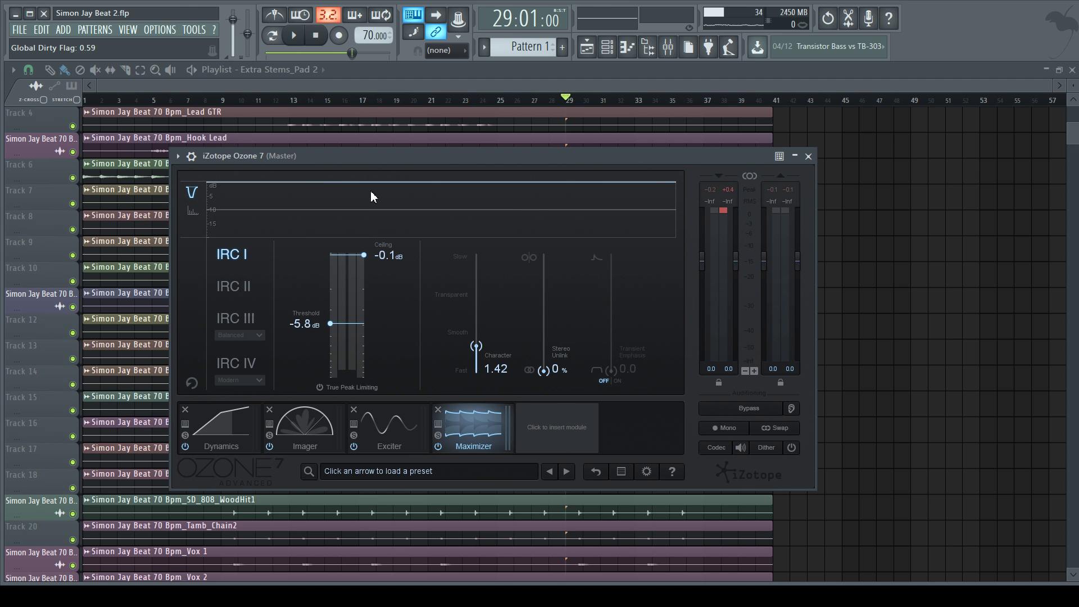
{"action": "key", "text": "space"}
{"action": "key", "text": "space"}
- Examine the Imager's stereo width settings for the lower bands on the vectorscope with short playbacks from bar 29
{"action": "left_click", "coordinate": [299, 437]}
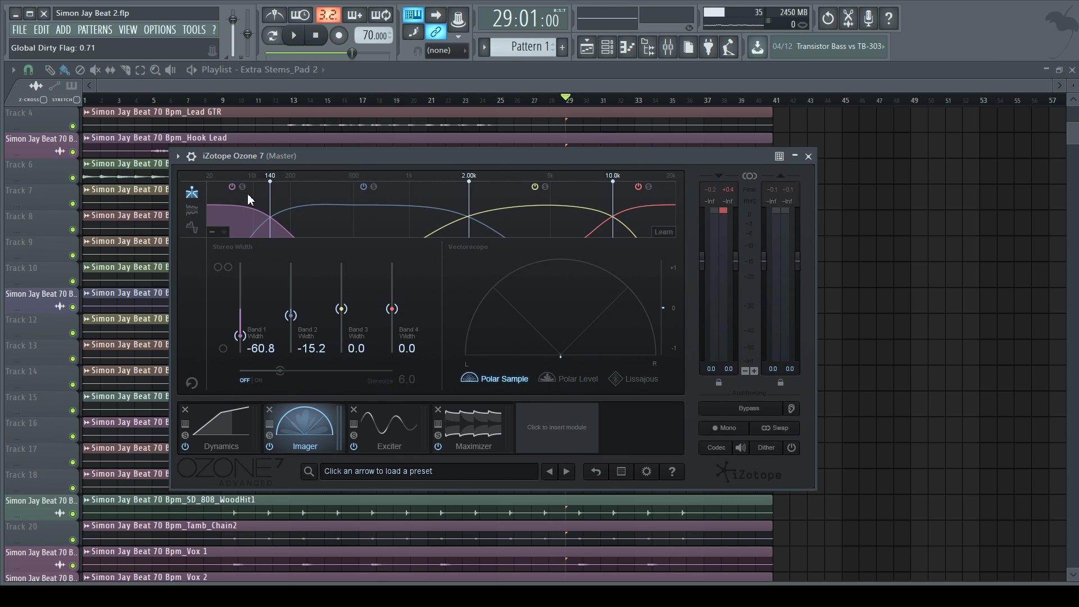
{"action": "key", "text": "space"}
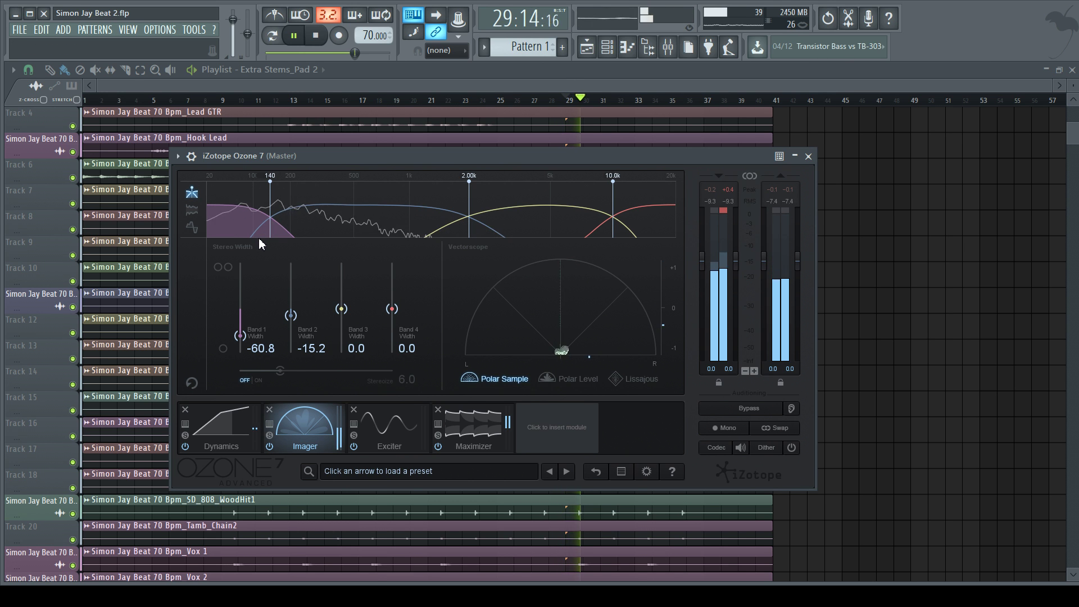
{"action": "key", "text": "space"}
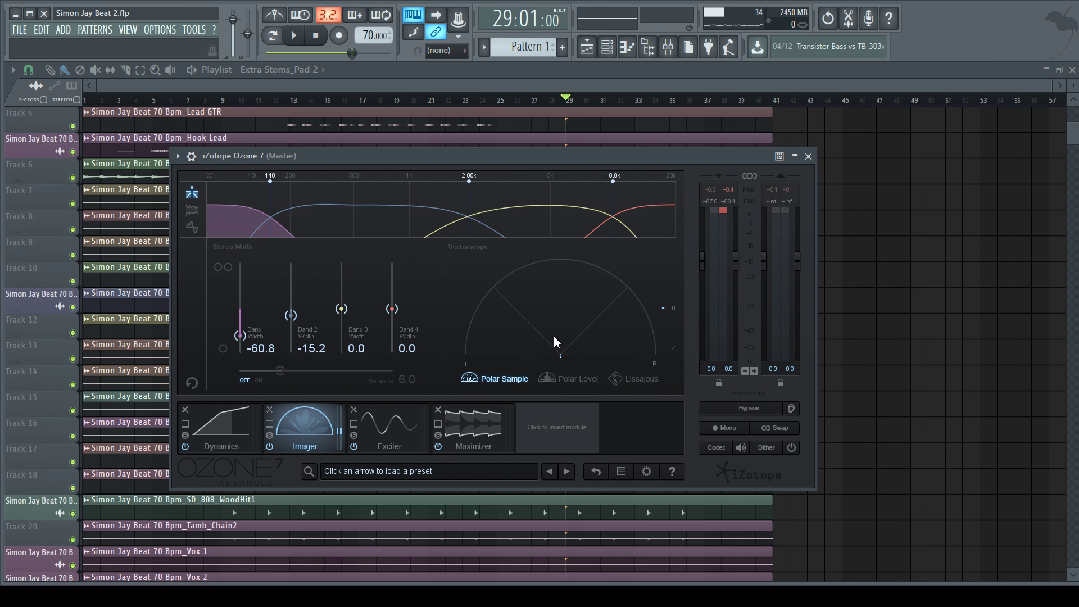
{"action": "key", "text": "space"}
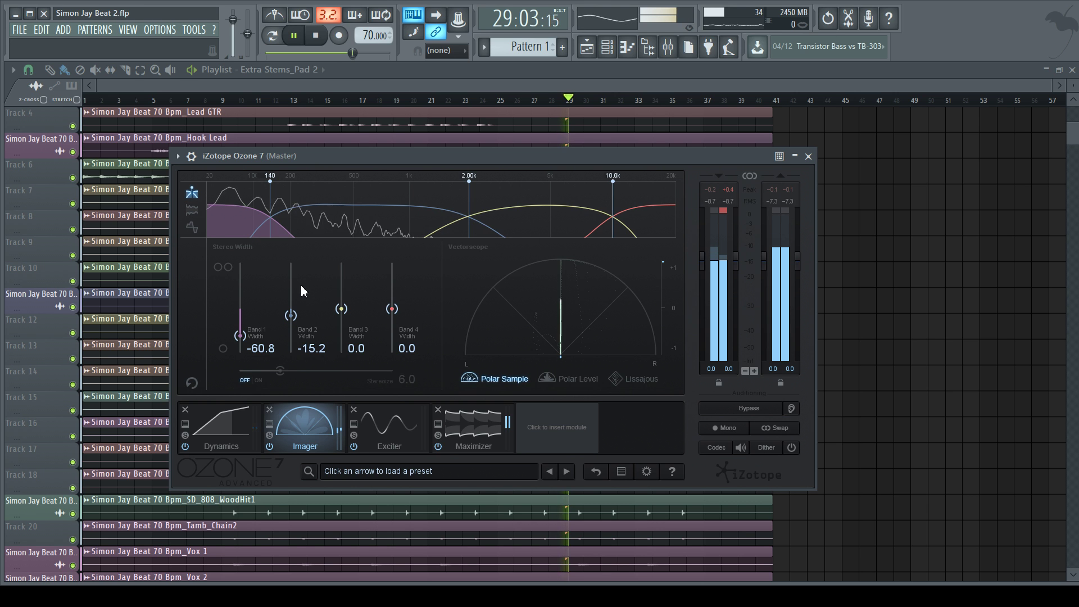
{"action": "key", "text": "space"}
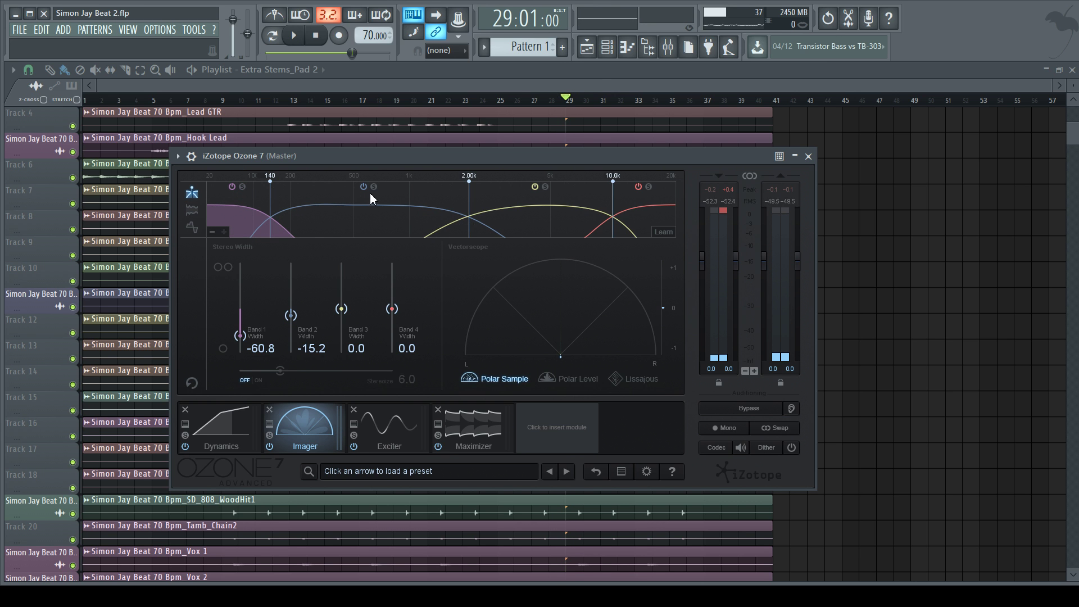
{"action": "key", "text": "space"}
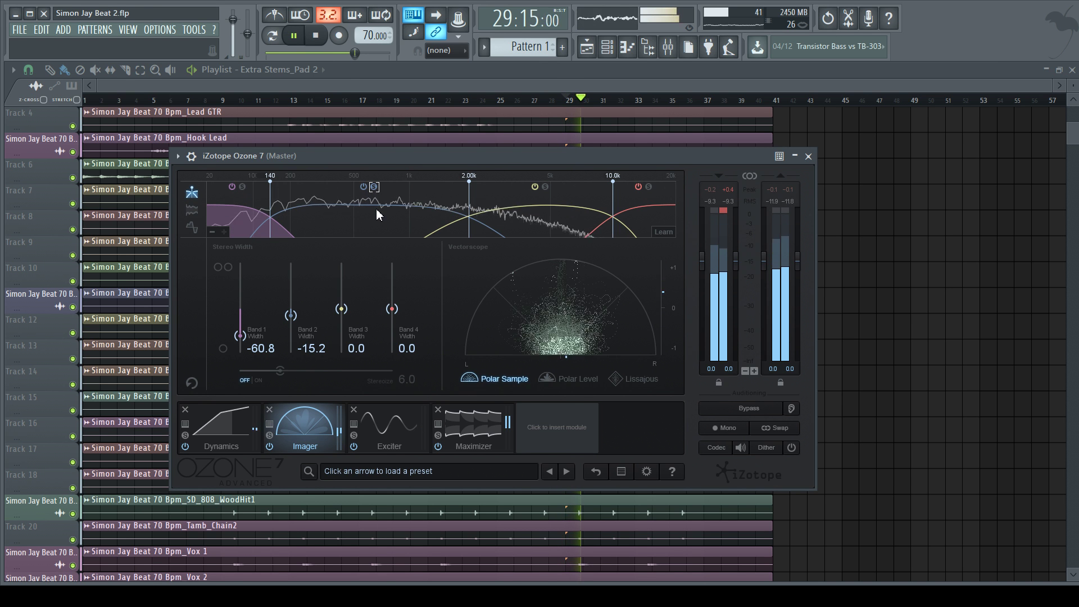
{"action": "key", "text": "space"}
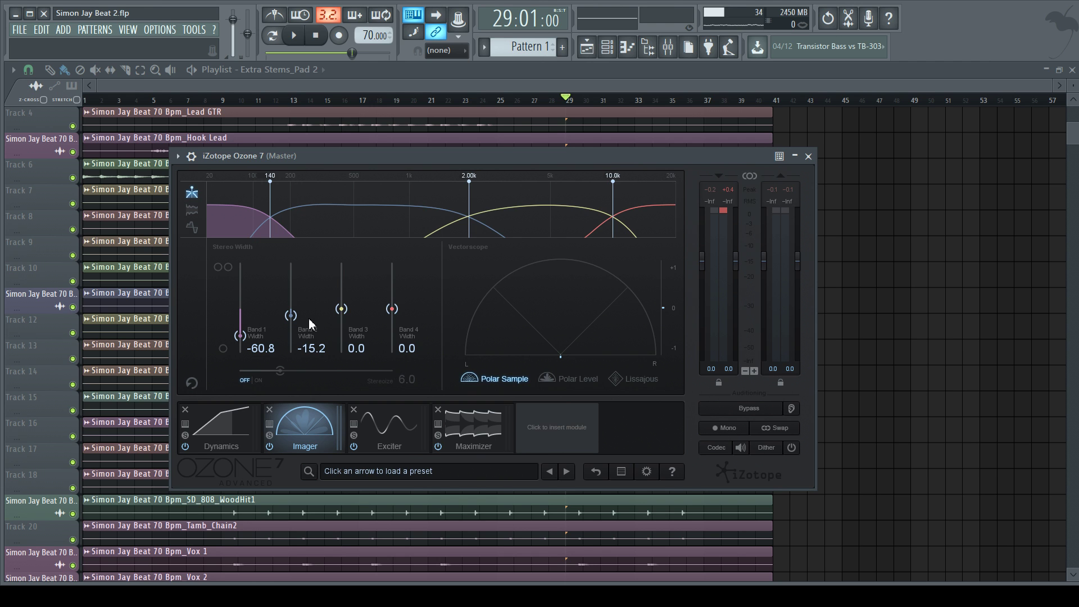
- Set Band 2's stereo width in the Imager to -16.5 and check it in playback from bar 29
{"action": "left_click_drag", "start_coordinate": [291, 317], "coordinate": [292, 320]}
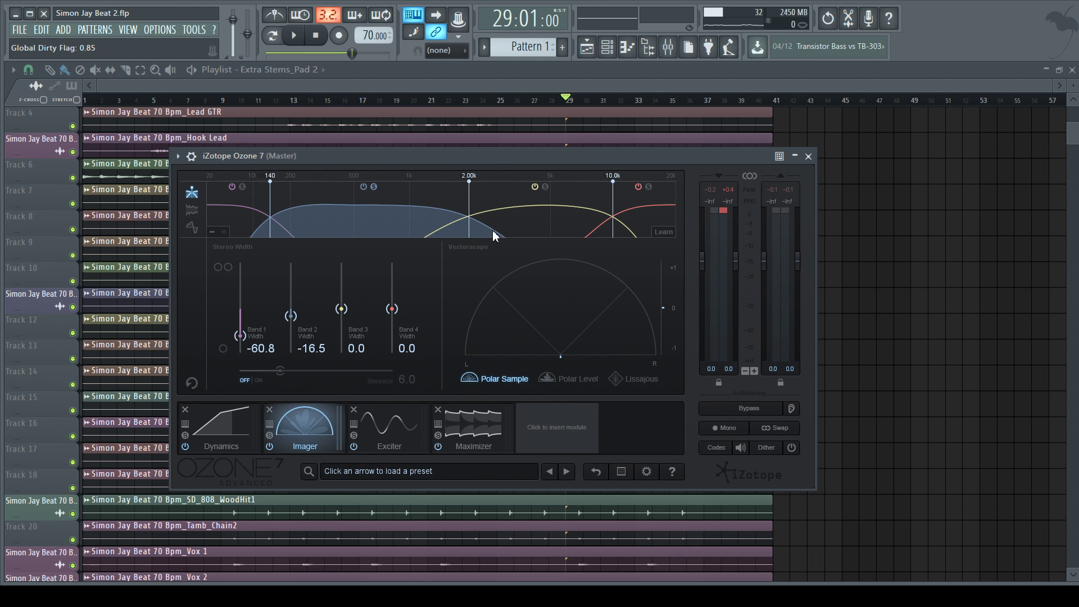
{"action": "key", "text": "space"}
{"action": "key", "text": "space"}
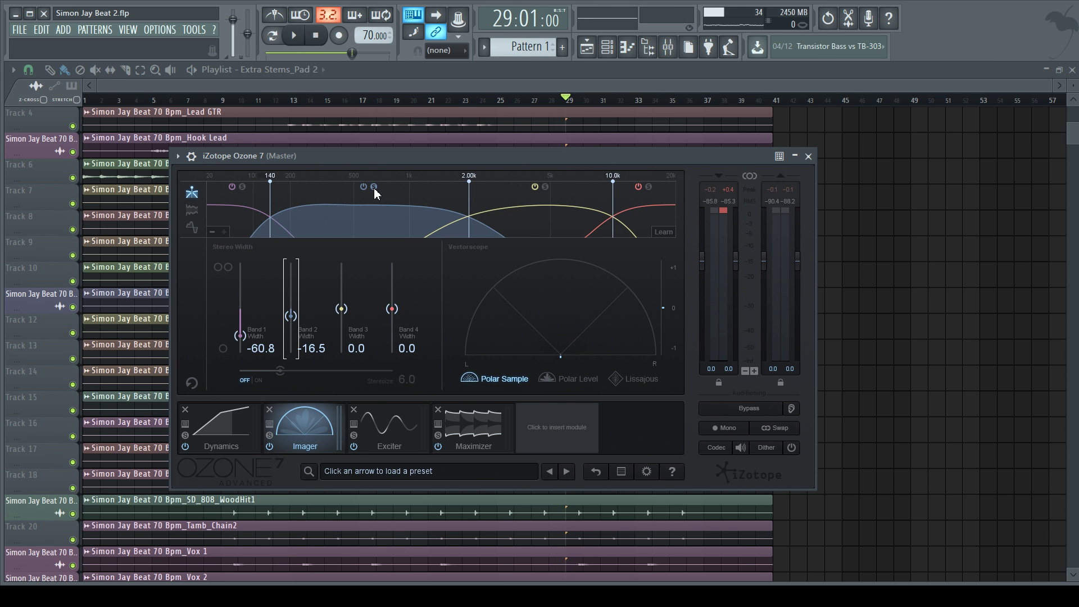
{"action": "key", "text": "space"}
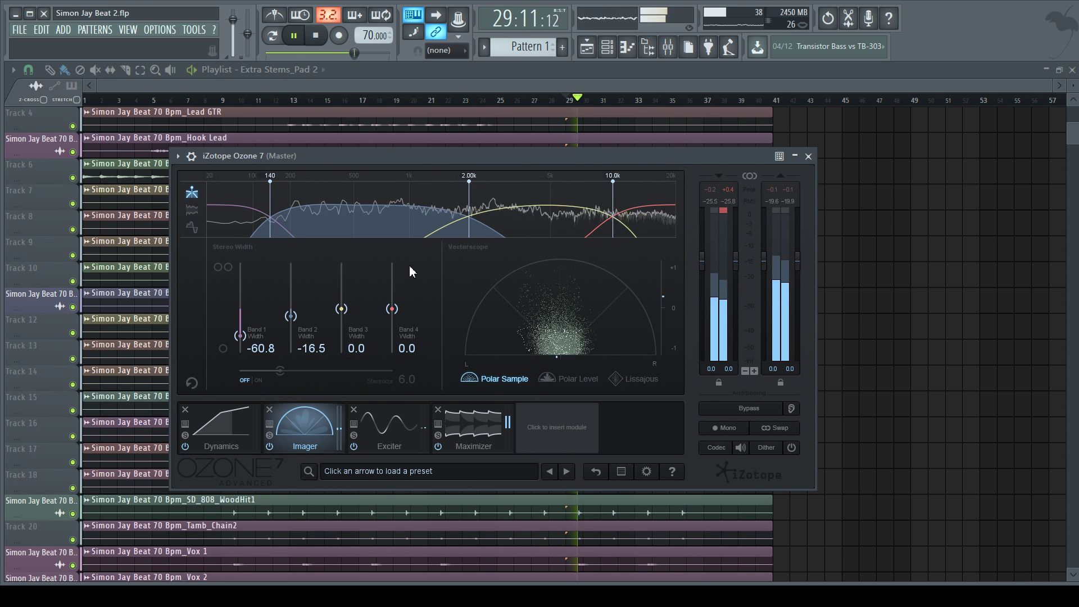
{"action": "key", "text": "space"}
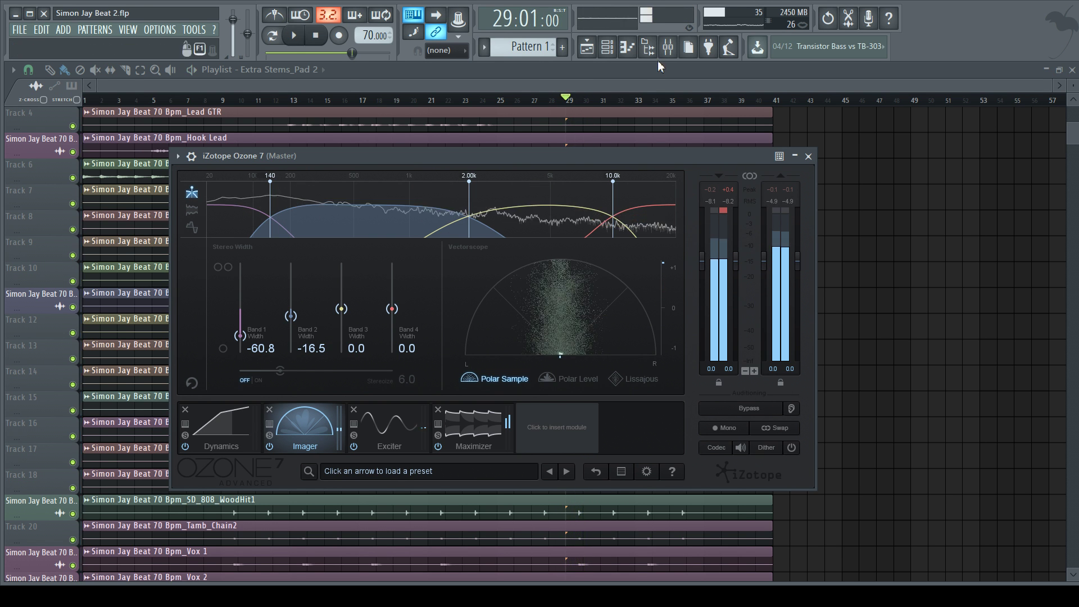
- Adjust the stereo separation of the Pad 2 and Hook Fill tracks in the mixer, and hide the mixer
{"action": "left_click", "coordinate": [667, 47]}
{"action": "left_click", "coordinate": [104, 319]}
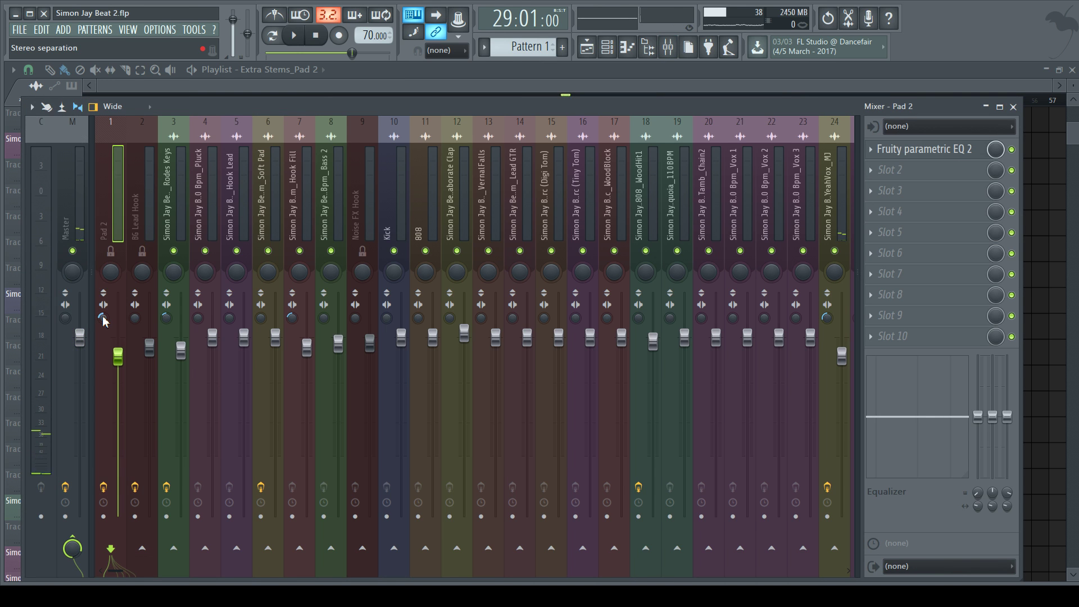
{"action": "left_click_drag", "start_coordinate": [104, 323], "coordinate": [104, 318]}
{"action": "mouse_move", "coordinate": [293, 317]}
{"action": "left_mouse_down"}
{"action": "mouse_move", "coordinate": [292, 337]}
{"action": "mouse_move", "coordinate": [292, 301]}
{"action": "left_mouse_up"}
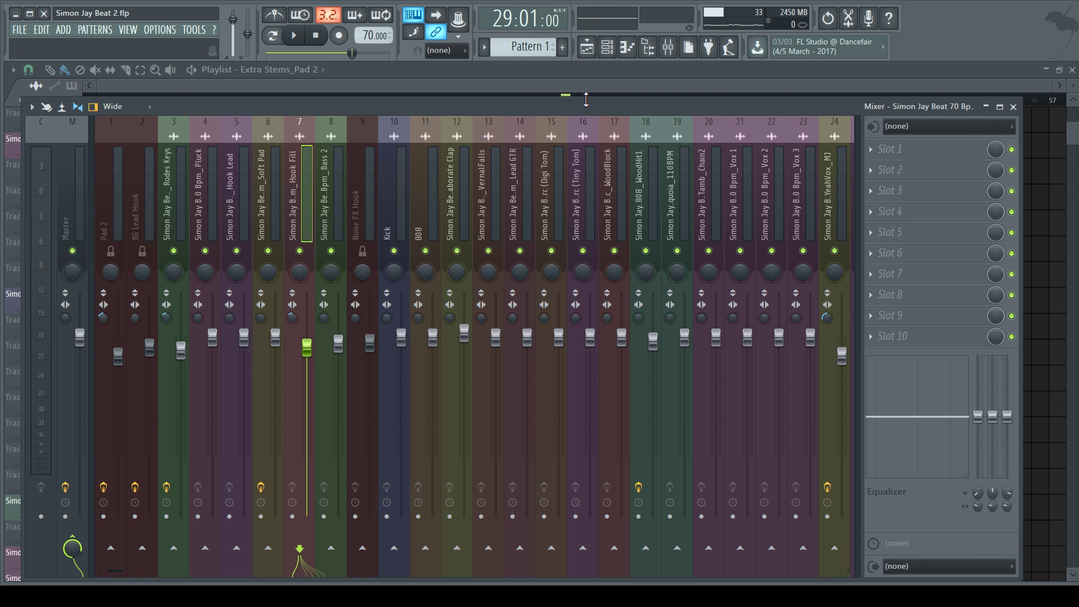
{"action": "left_click", "coordinate": [668, 47]}
- Compare playback from bar 29 with the Exciter module bypassed and re-enabled, and inspect its Triode band settings
{"action": "left_click_drag", "start_coordinate": [513, 157], "coordinate": [493, 156]}
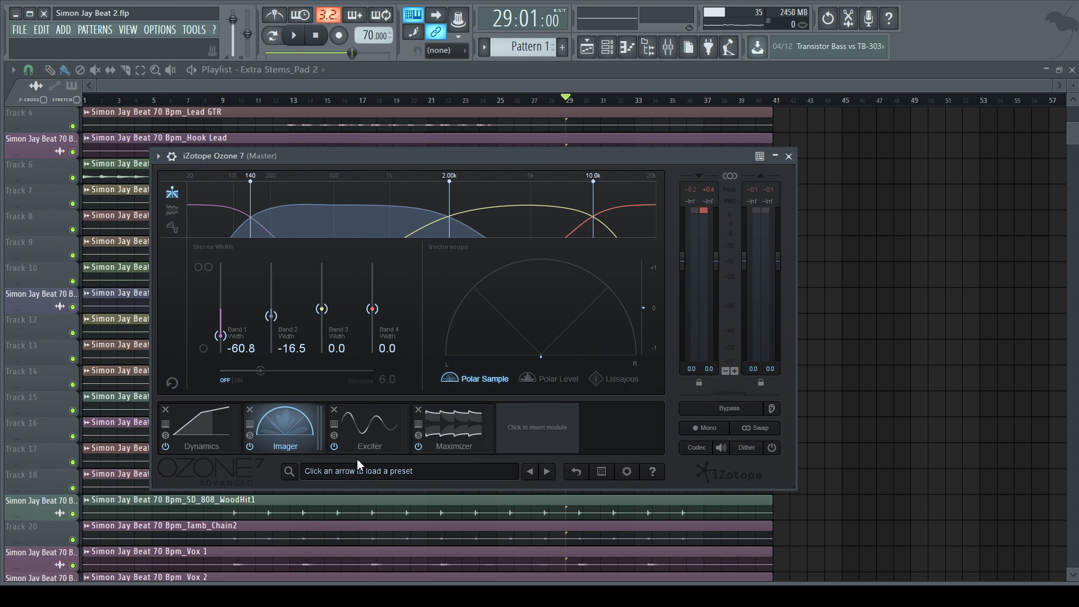
{"action": "left_click", "coordinate": [335, 447]}
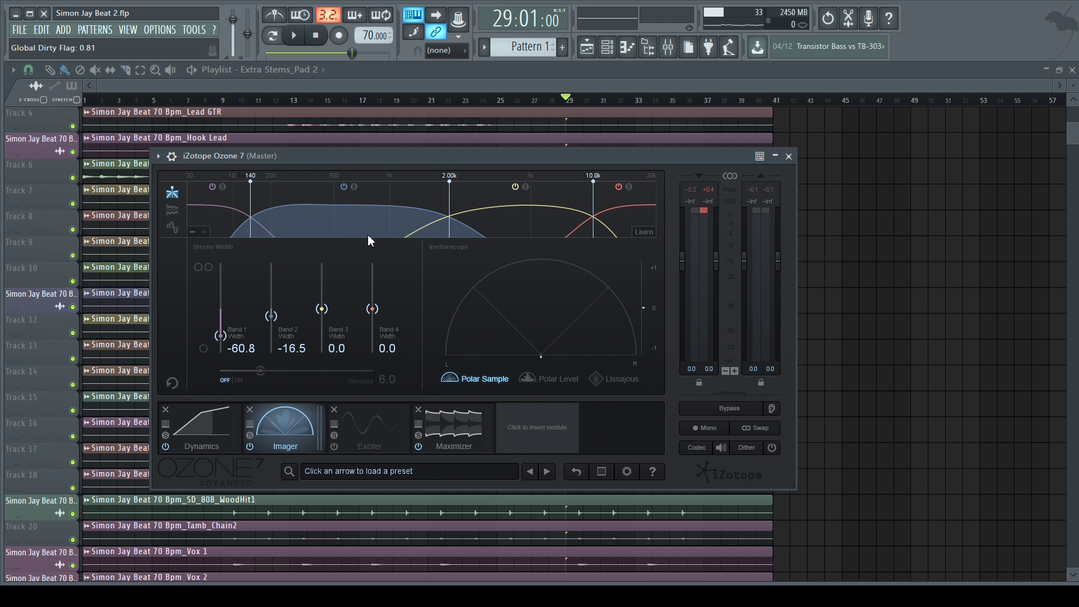
{"action": "key", "text": "space"}
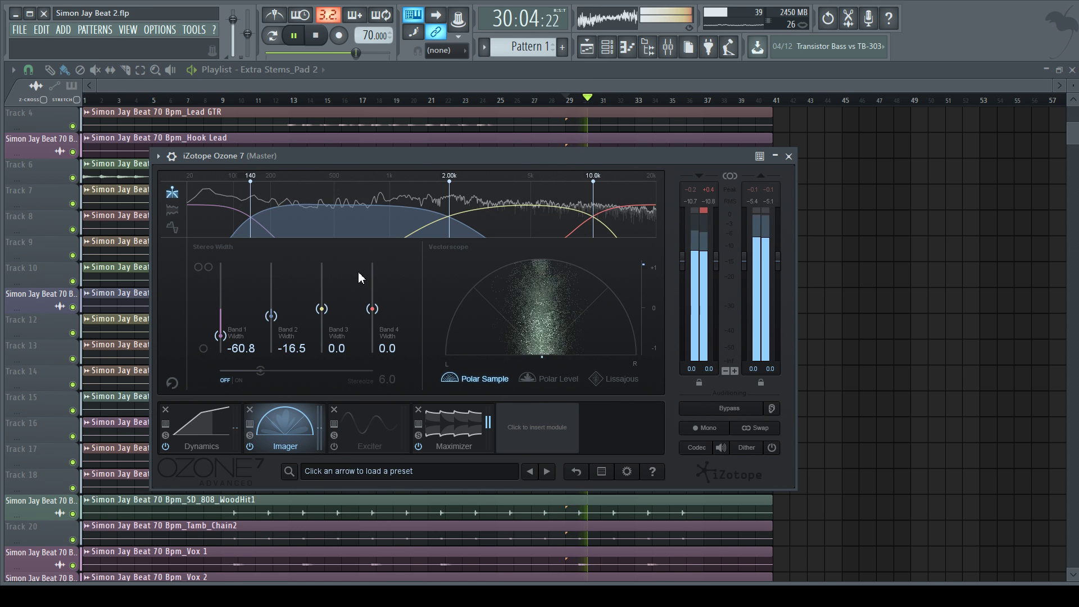
{"action": "key", "text": "space"}
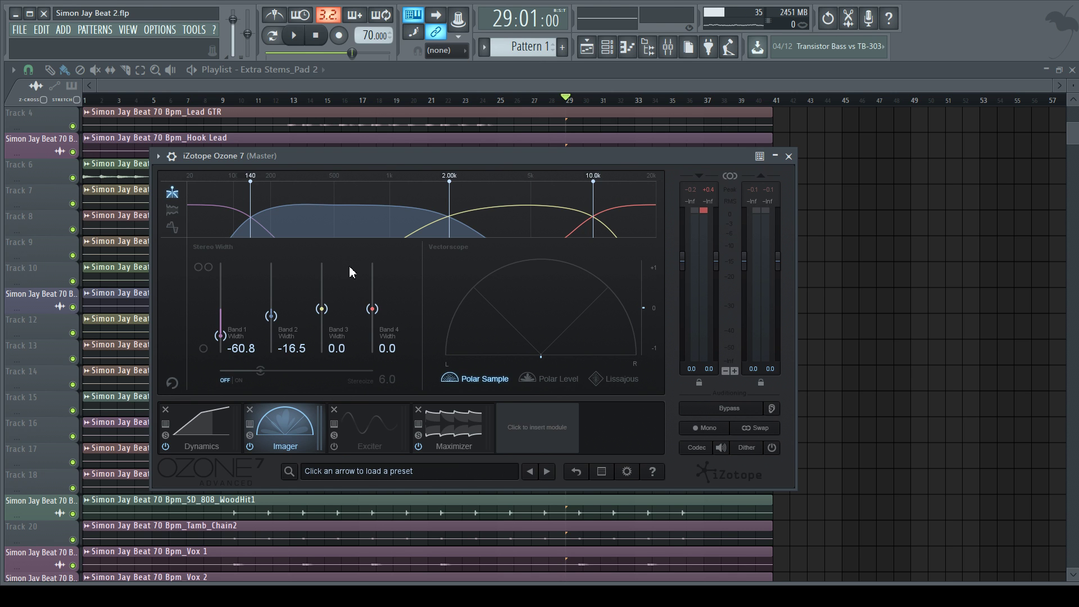
{"action": "left_click", "coordinate": [376, 426]}
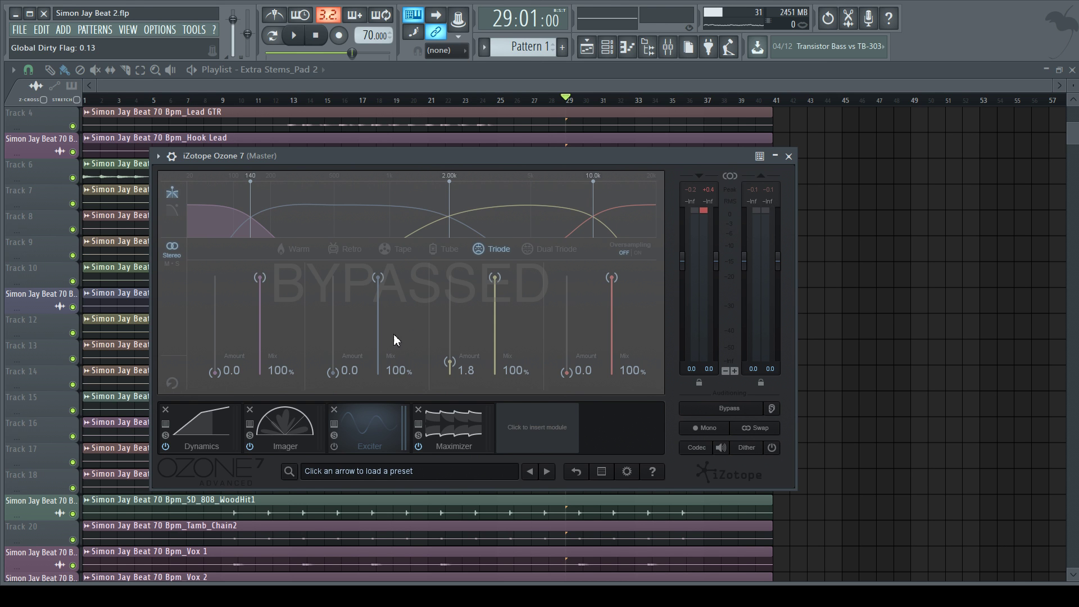
{"action": "left_click", "coordinate": [335, 447]}
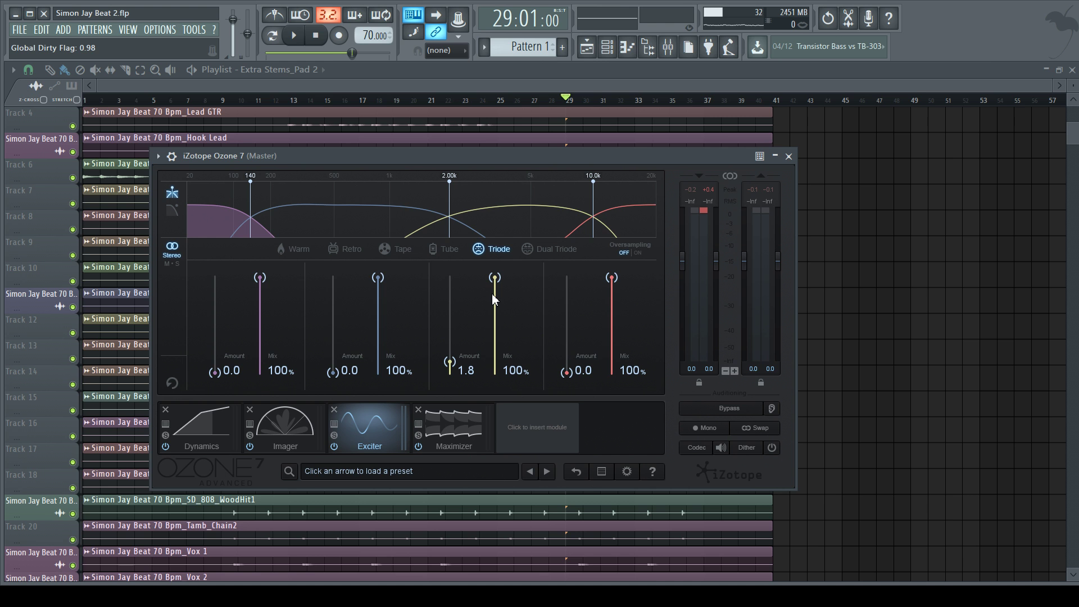
{"action": "key", "text": "space"}
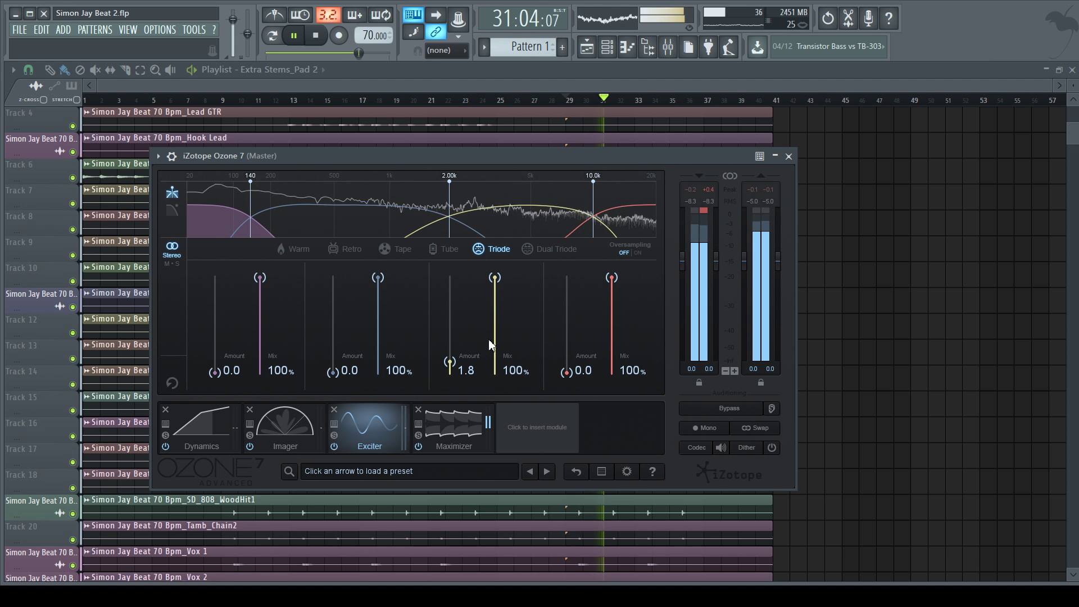
{"action": "key", "text": "space"}
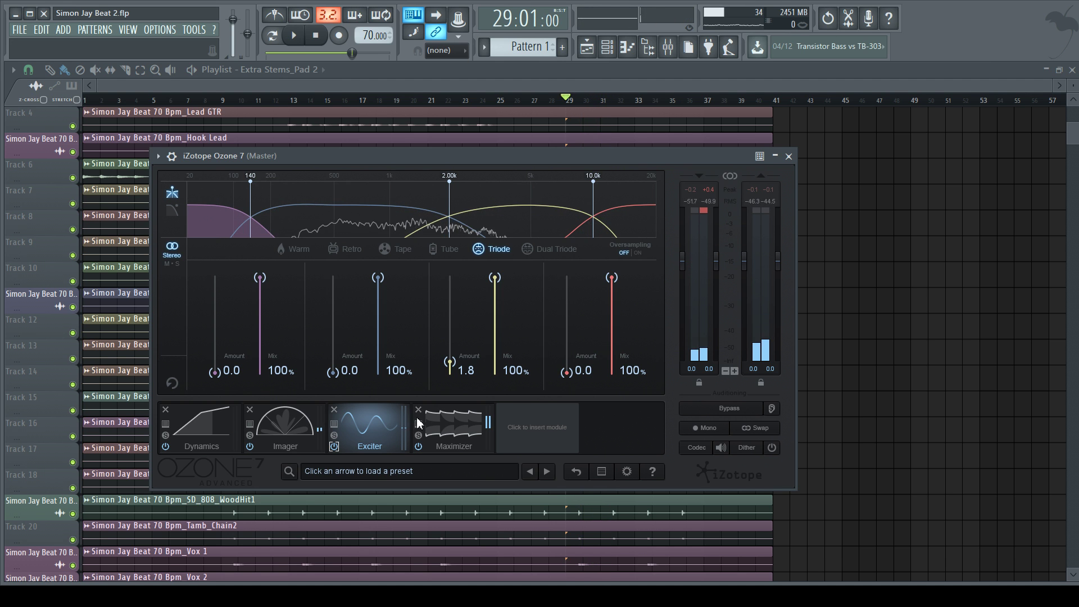
- Review the Maximizer, Imager, Exciter and Dynamics modules of the master chain, finishing on Dynamics
{"action": "left_click", "coordinate": [417, 422]}
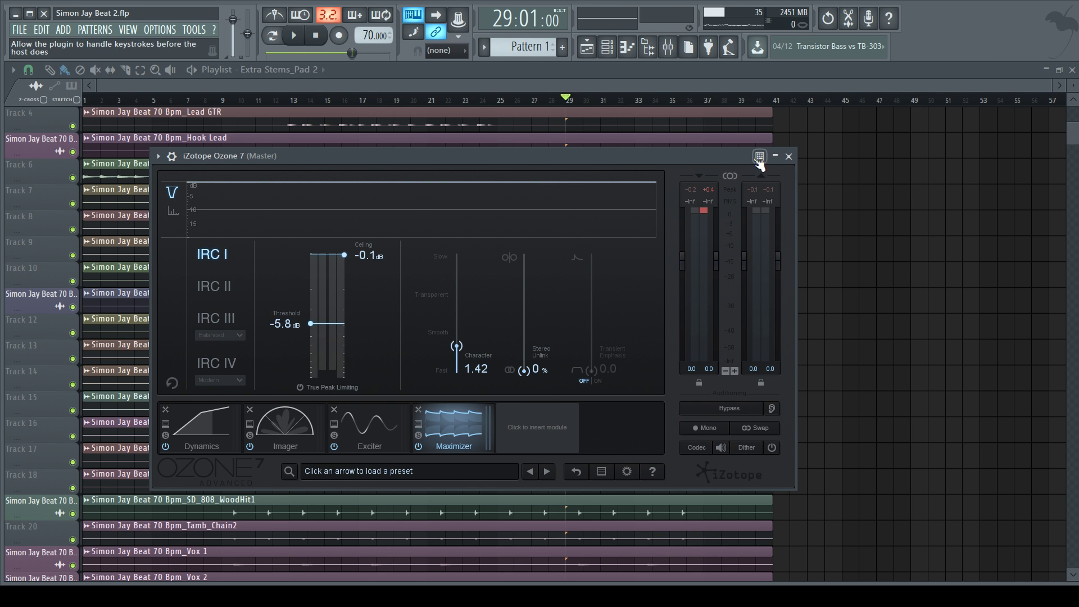
{"action": "left_click", "coordinate": [286, 436]}
{"action": "left_click", "coordinate": [204, 433]}
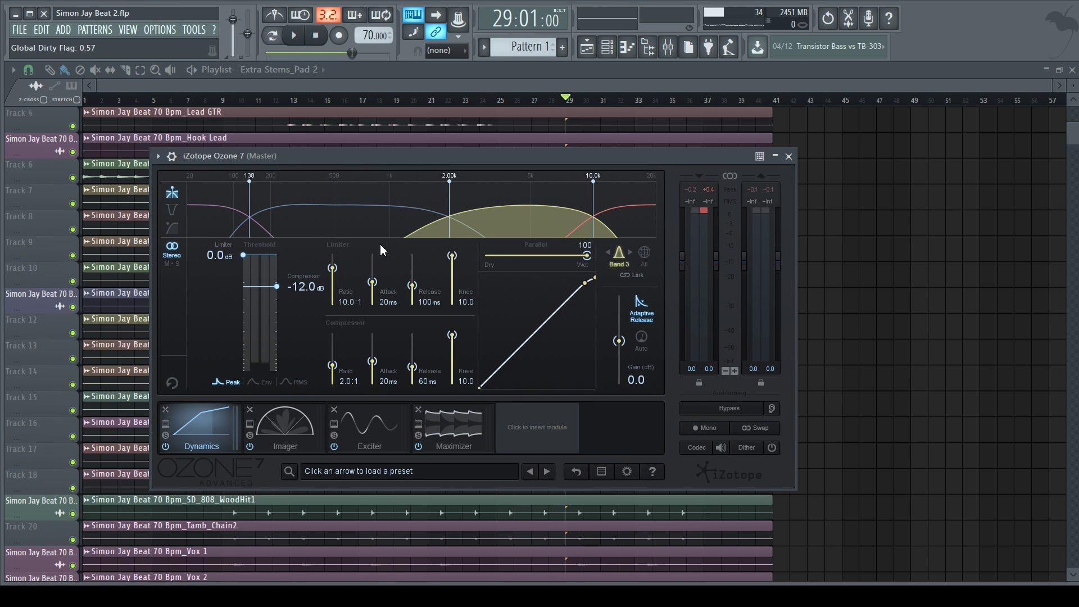
{"action": "left_click", "coordinate": [285, 442]}
{"action": "left_click", "coordinate": [362, 443]}
{"action": "left_click", "coordinate": [197, 437]}
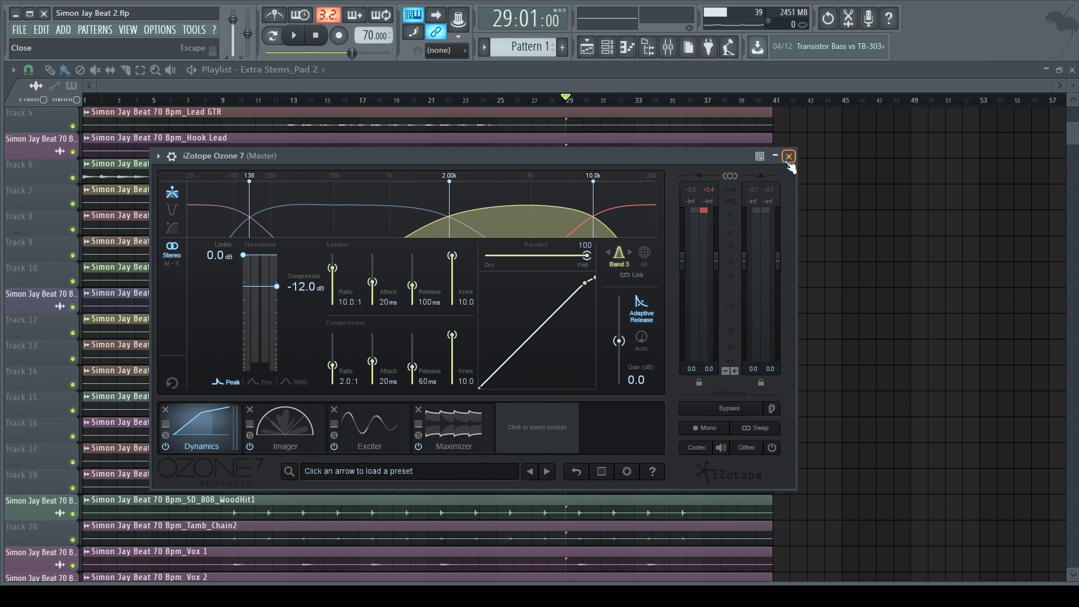
- Close Ozone 7, place the Wave Visual audio clip at bar 1 of Track 30 in the playlist, and solo that track
{"action": "key", "text": "Escape"}
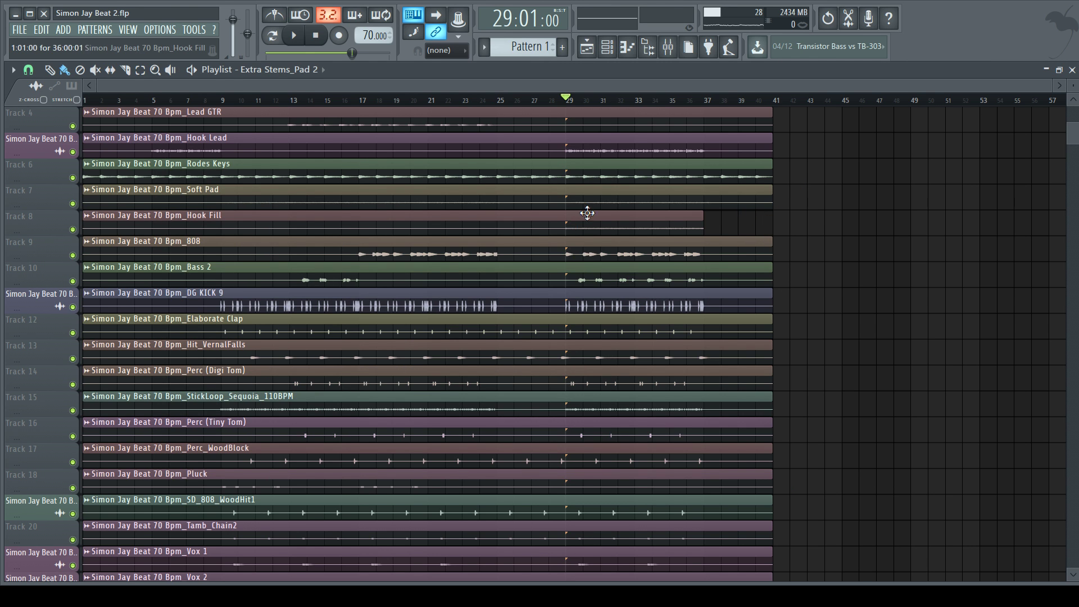
{"action": "scroll", "coordinate": [399, 208], "scroll_direction": "down", "scroll_amount": 2}
{"action": "scroll", "coordinate": [399, 207], "scroll_direction": "down", "scroll_amount": 16}
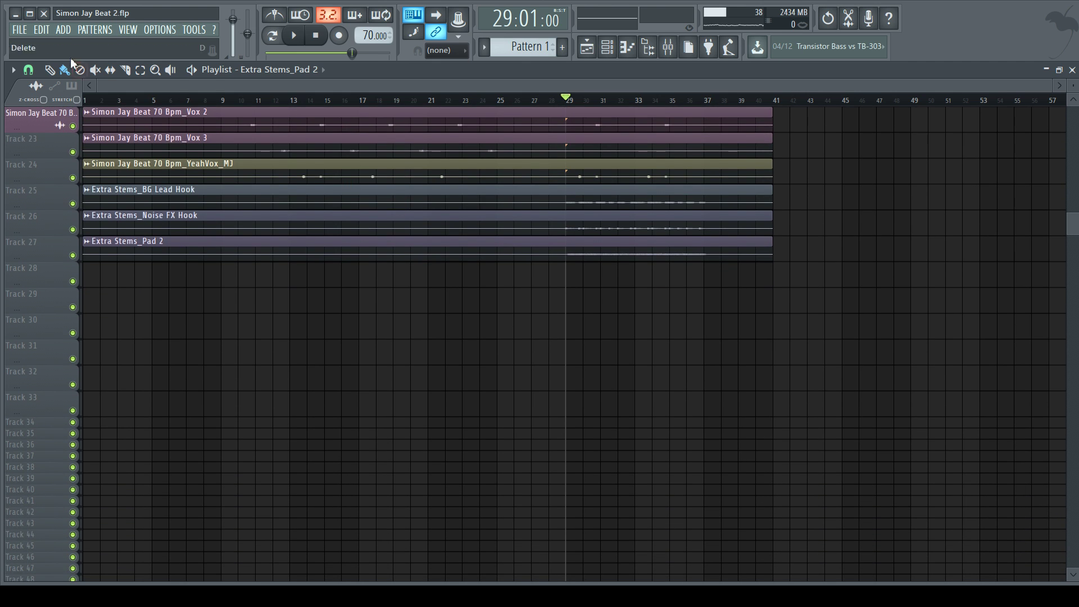
{"action": "left_click", "coordinate": [318, 37]}
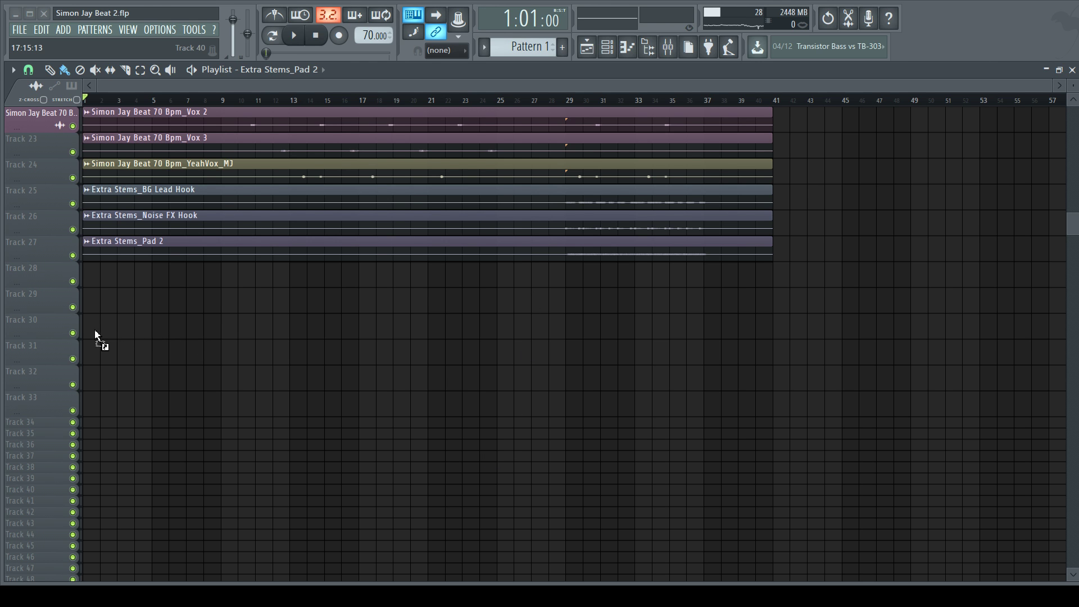
{"action": "left_click_drag", "start_coordinate": [94, 329], "coordinate": [85, 333]}
{"action": "right_click", "coordinate": [73, 333]}
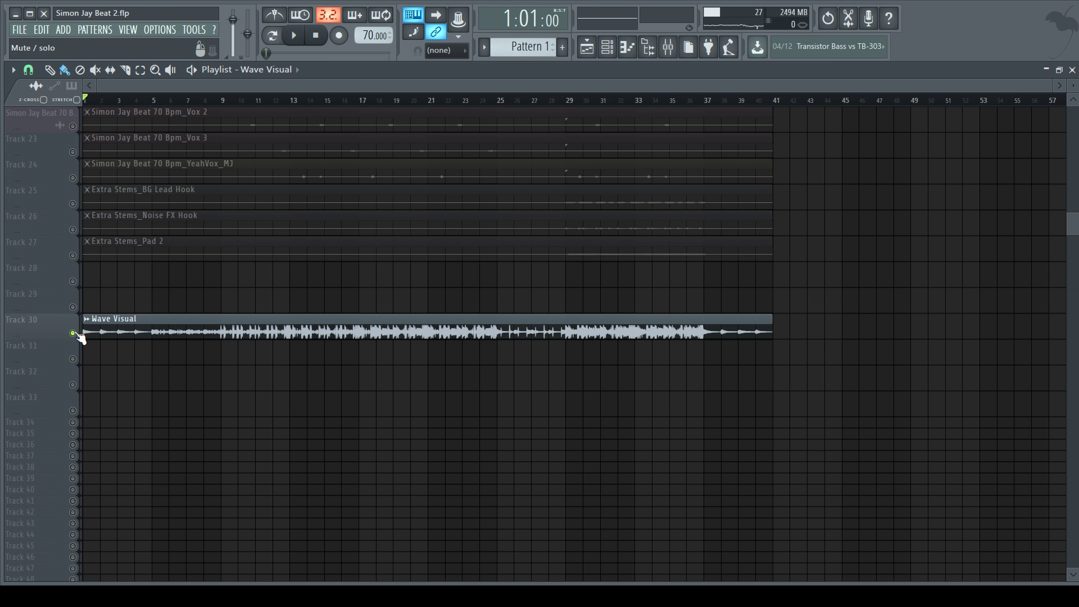
- Inspect the Wave Visual waveform around bar 9, and disable the iZotope Ozone 7 slot on the Master mixer channel
{"action": "scroll", "coordinate": [159, 371], "scroll_direction": "up", "scroll_amount": 5}
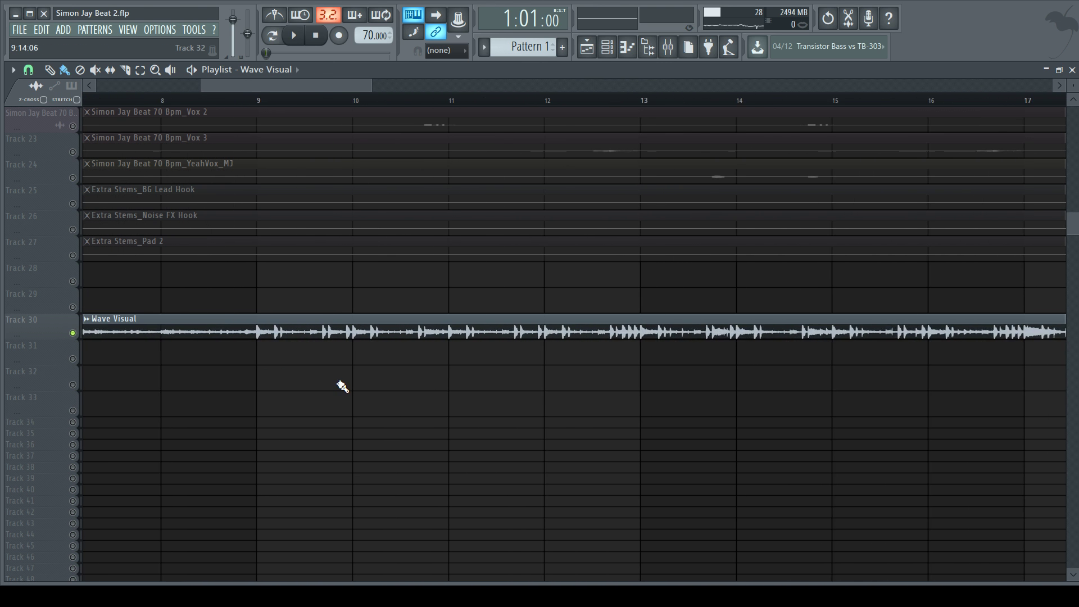
{"action": "scroll", "coordinate": [337, 384], "scroll_direction": "up", "scroll_amount": 3}
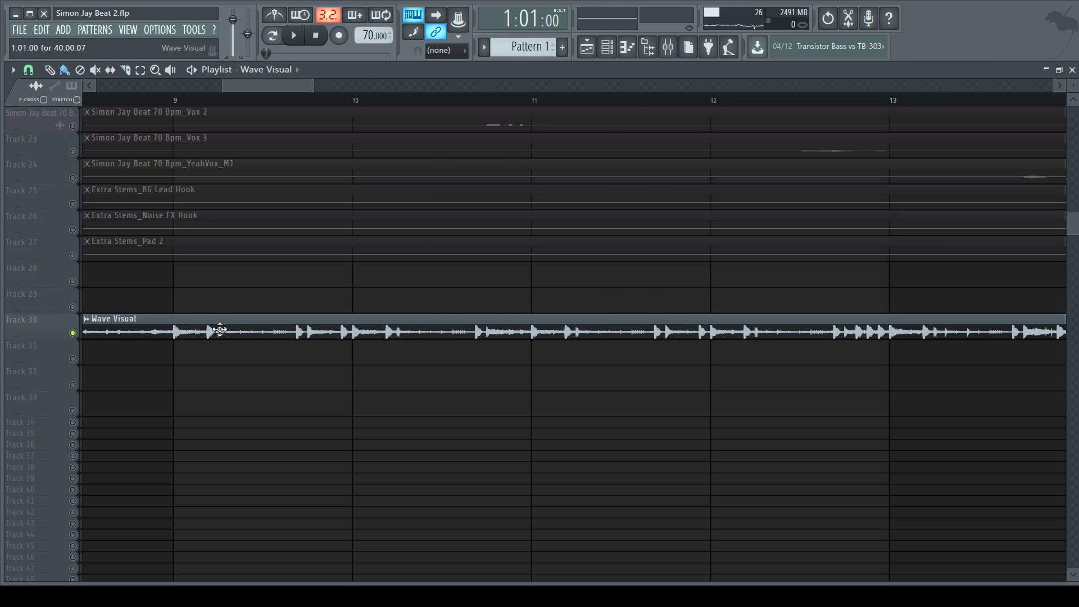
{"action": "scroll", "coordinate": [285, 366], "scroll_direction": "up", "scroll_amount": 3, "text": "alt"}
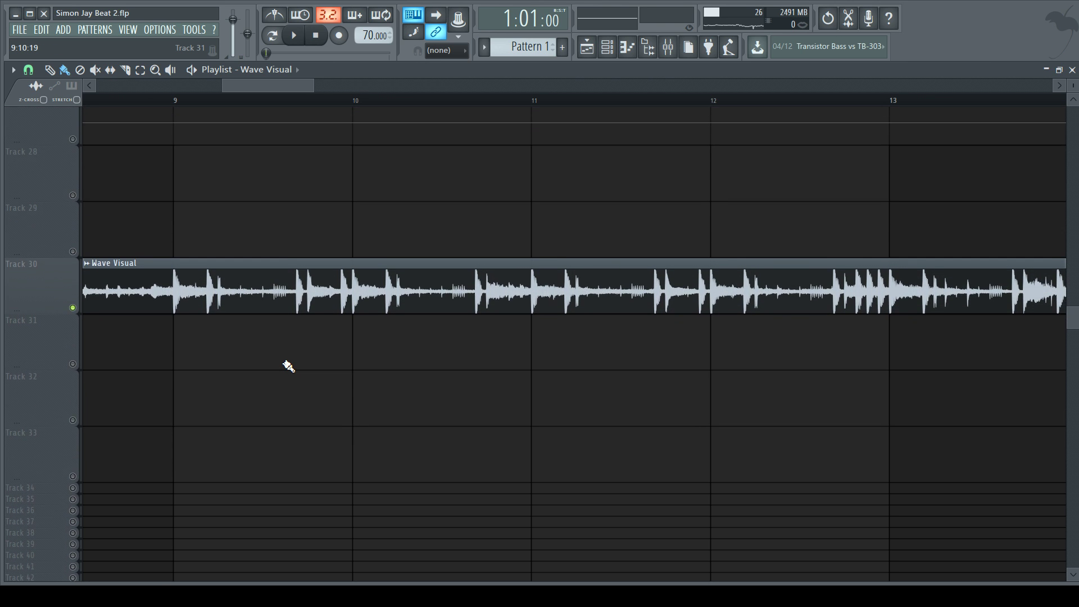
{"action": "scroll", "coordinate": [283, 366], "scroll_direction": "up", "scroll_amount": 1, "text": "alt"}
{"action": "scroll", "coordinate": [222, 338], "scroll_direction": "up", "scroll_amount": 2}
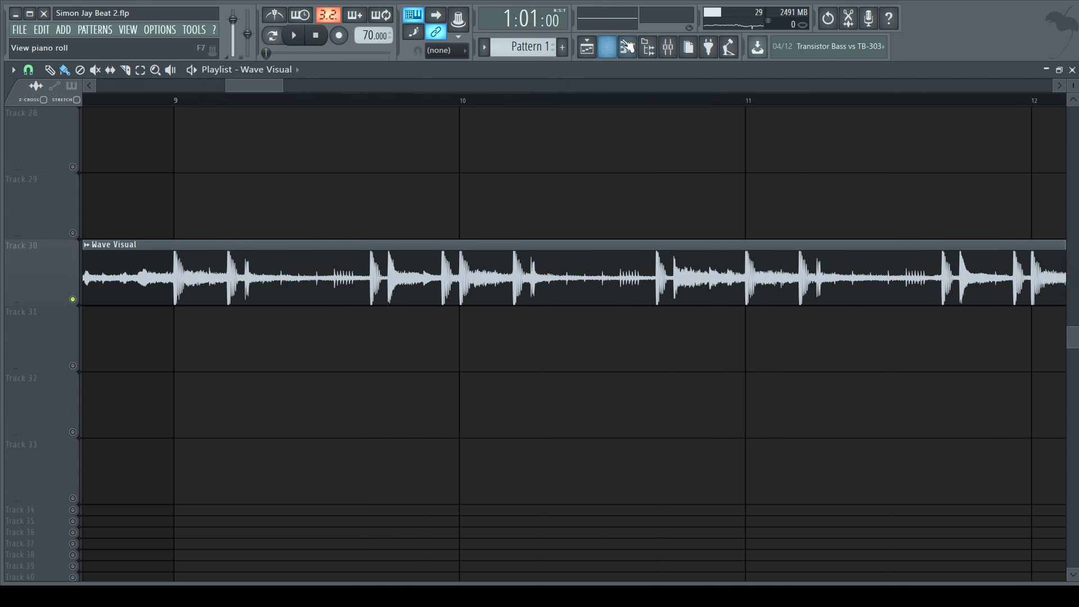
{"action": "left_click", "coordinate": [668, 47]}
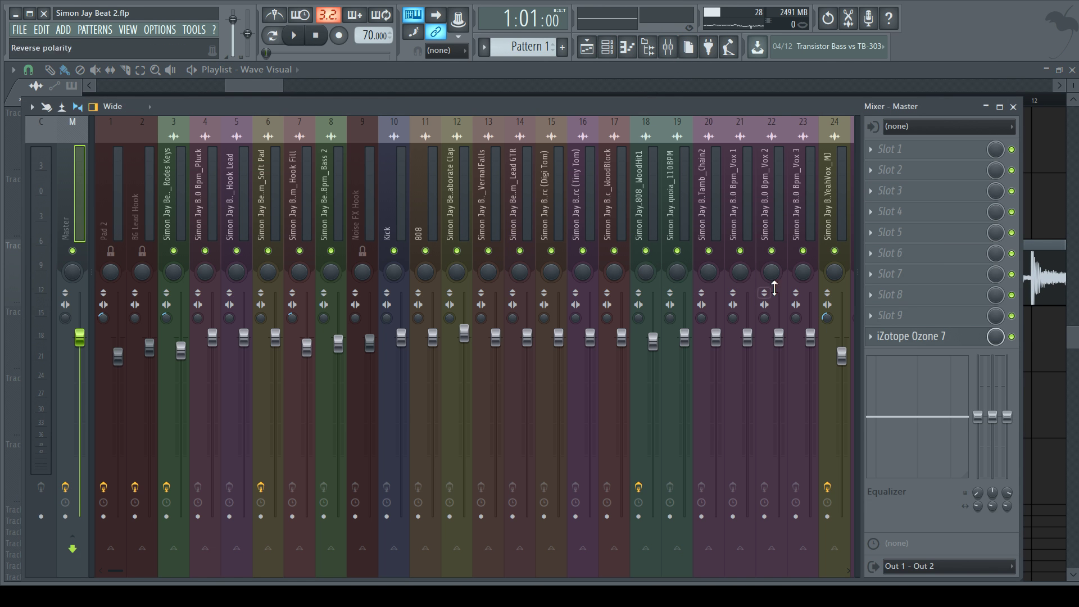
{"action": "left_click", "coordinate": [1012, 337]}
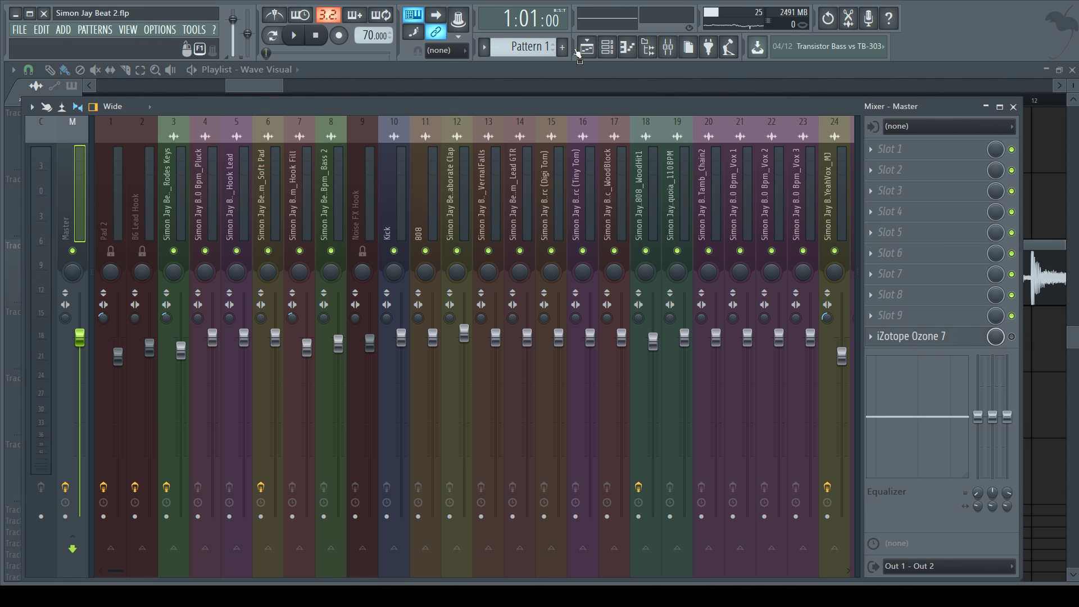
{"action": "left_click", "coordinate": [581, 51]}
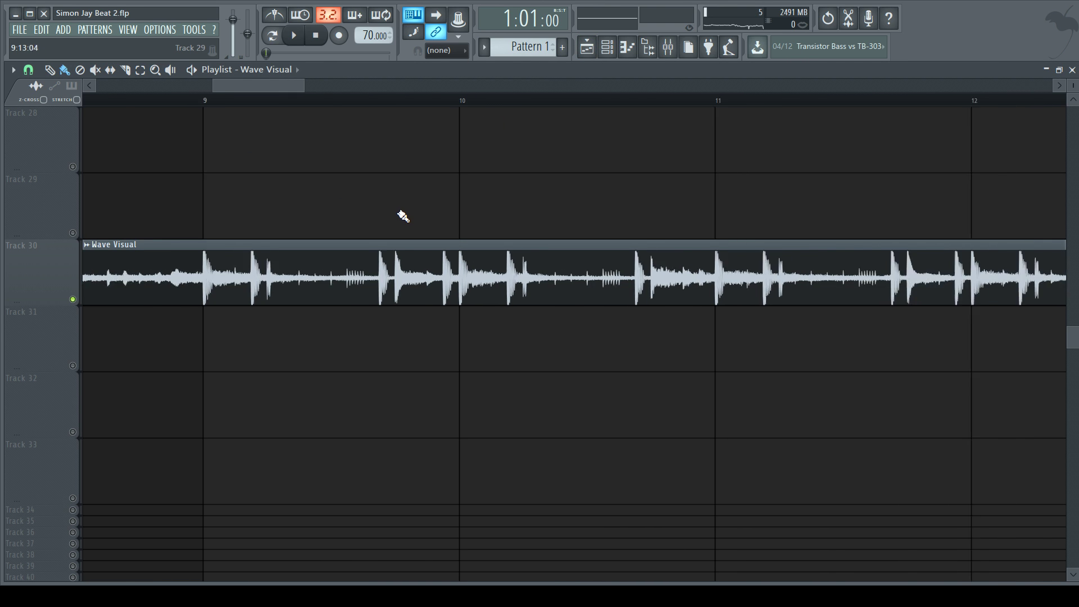
- Play the Wave Visual clip from bar 17 and examine the waveform peaks through the following sections
{"action": "scroll", "coordinate": [366, 211], "scroll_direction": "down", "scroll_amount": 10}
{"action": "scroll", "coordinate": [562, 334], "scroll_direction": "up", "scroll_amount": 6}
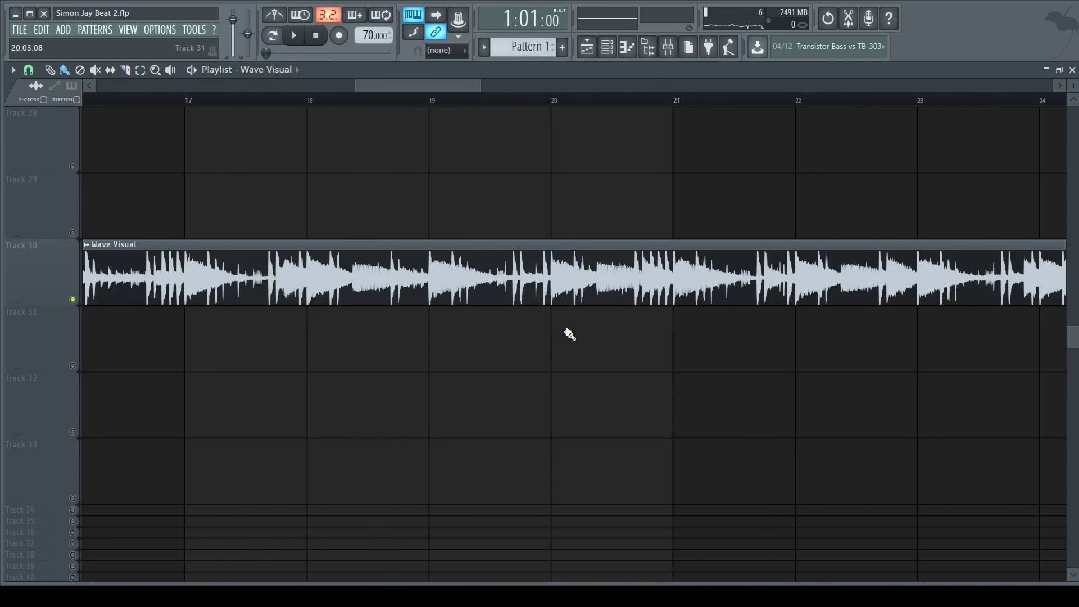
{"action": "scroll", "coordinate": [569, 334], "scroll_direction": "down", "scroll_amount": 1}
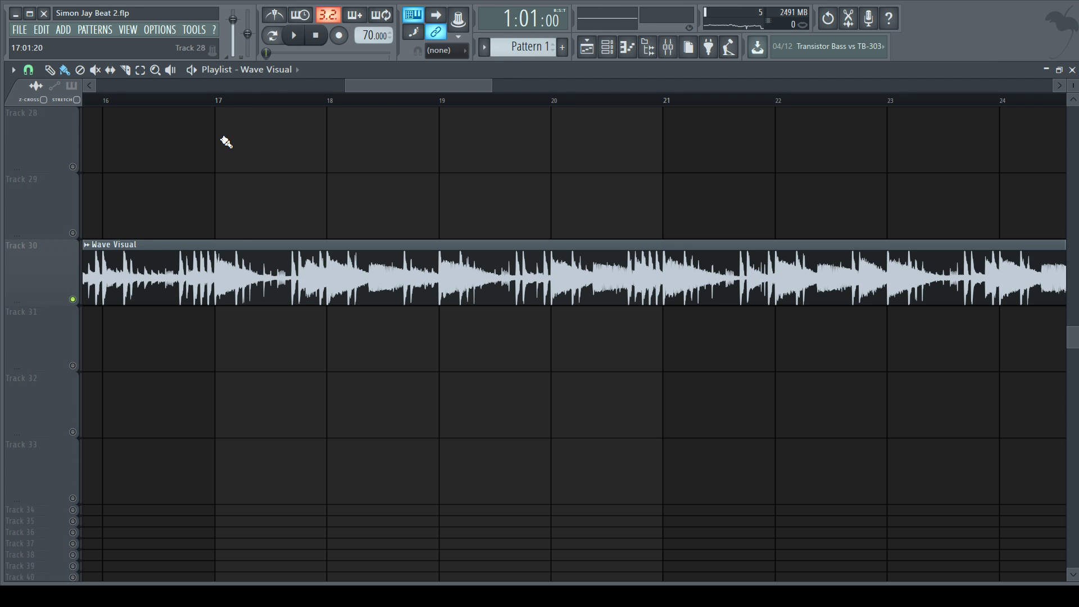
{"action": "left_click", "coordinate": [221, 103]}
{"action": "key", "text": "space"}
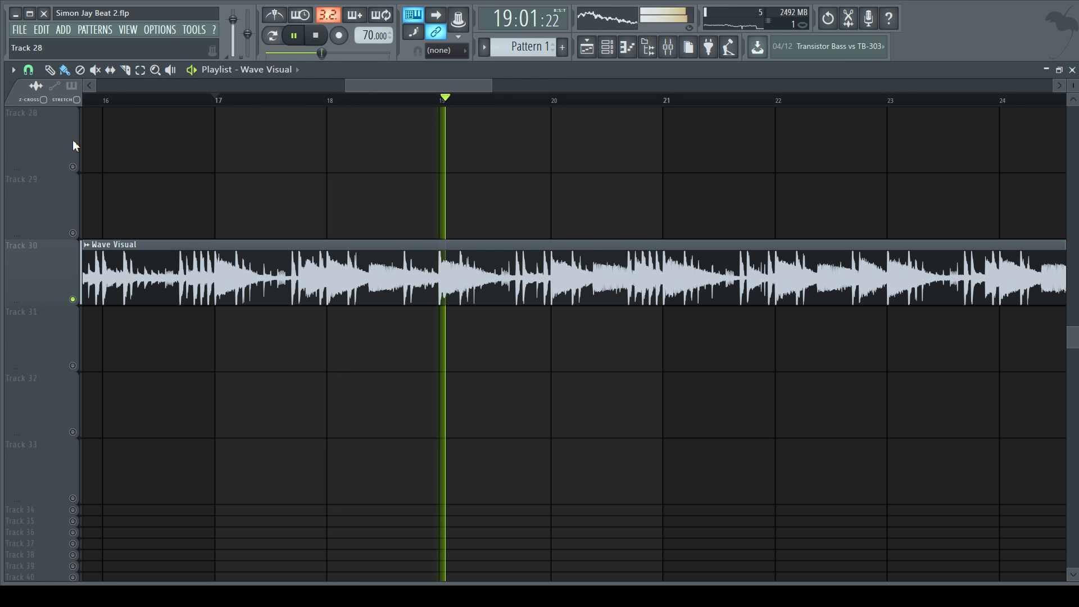
{"action": "scroll", "coordinate": [225, 318], "scroll_direction": "down", "scroll_amount": 3}
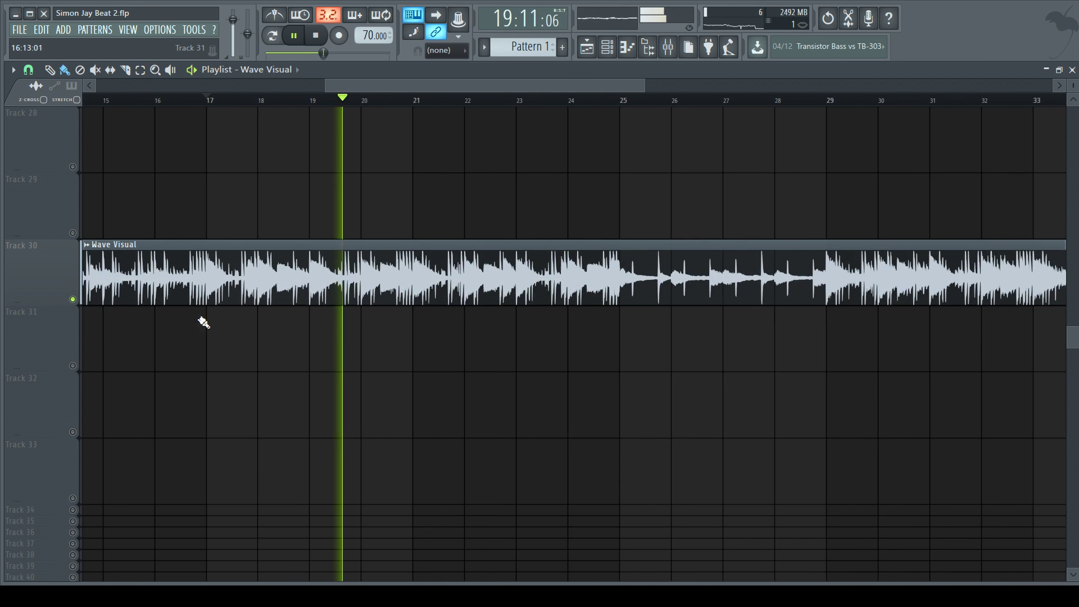
{"action": "scroll", "coordinate": [220, 269], "scroll_direction": "down", "scroll_amount": 2}
{"action": "scroll", "coordinate": [760, 367], "scroll_direction": "up", "scroll_amount": 1}
{"action": "key", "text": "space"}
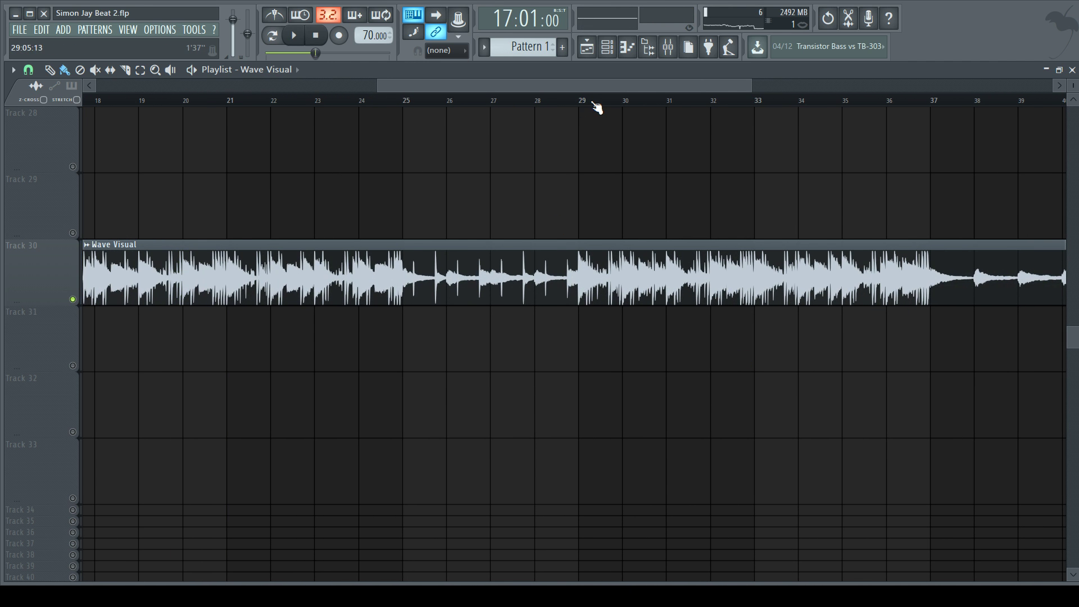
- Play the hook section of the Wave Visual clip from bar 29 and examine its waveform closely
{"action": "left_click", "coordinate": [581, 101]}
{"action": "key", "text": "space"}
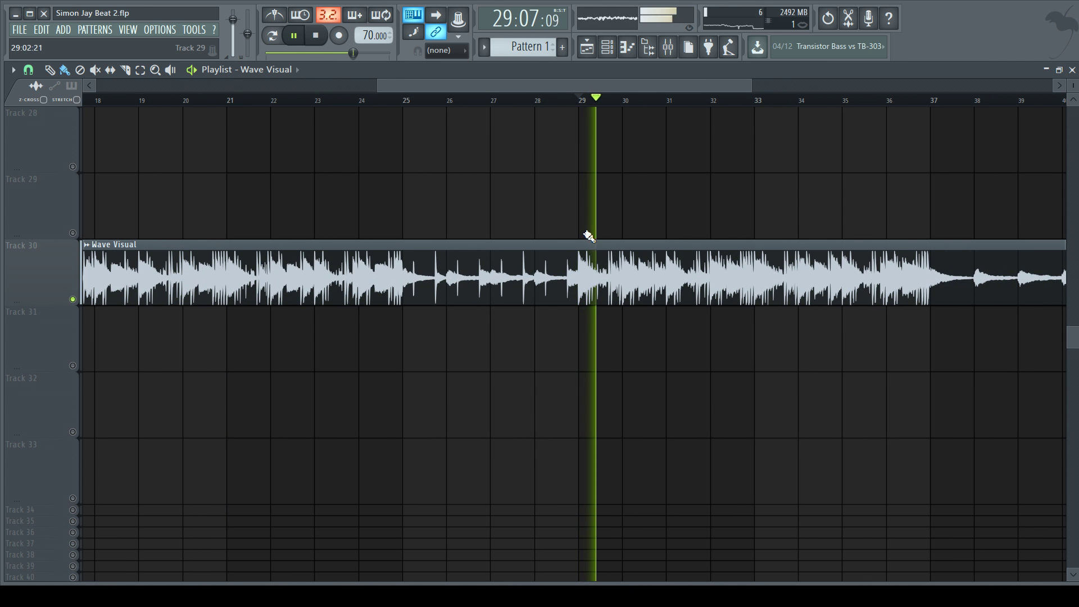
{"action": "scroll", "coordinate": [508, 328], "scroll_direction": "down", "scroll_amount": 2}
{"action": "scroll", "coordinate": [645, 342], "scroll_direction": "up", "scroll_amount": 3}
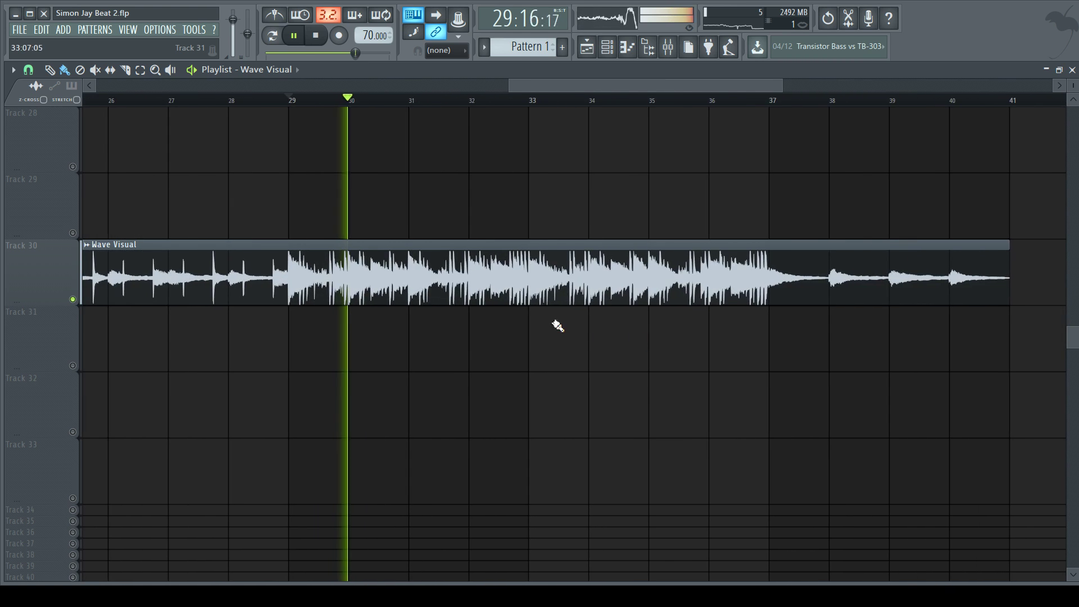
{"action": "scroll", "coordinate": [412, 303], "scroll_direction": "up", "scroll_amount": 2}
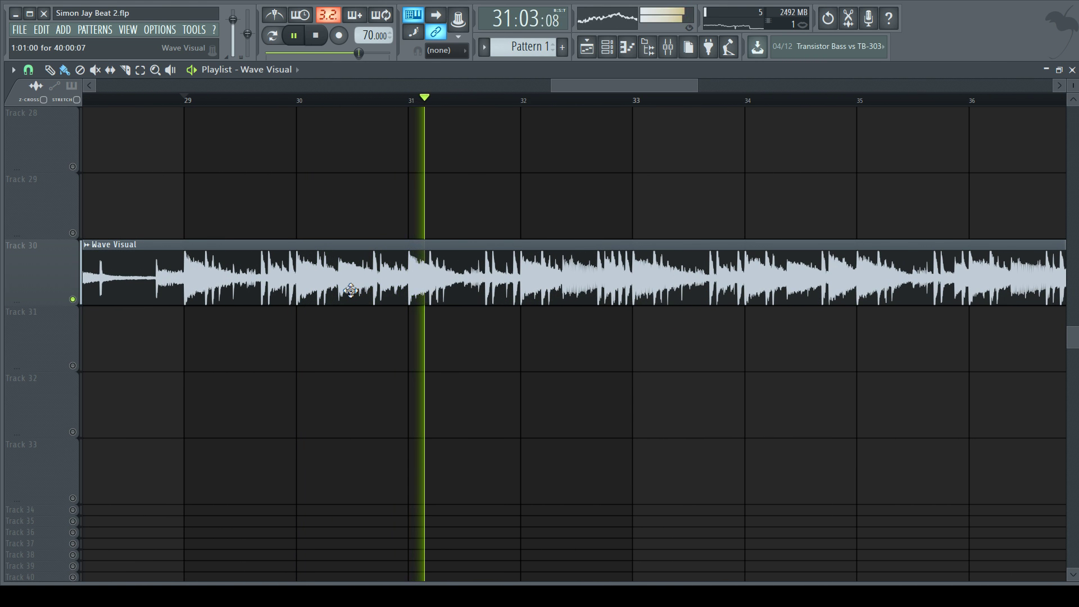
{"action": "key", "text": "space"}
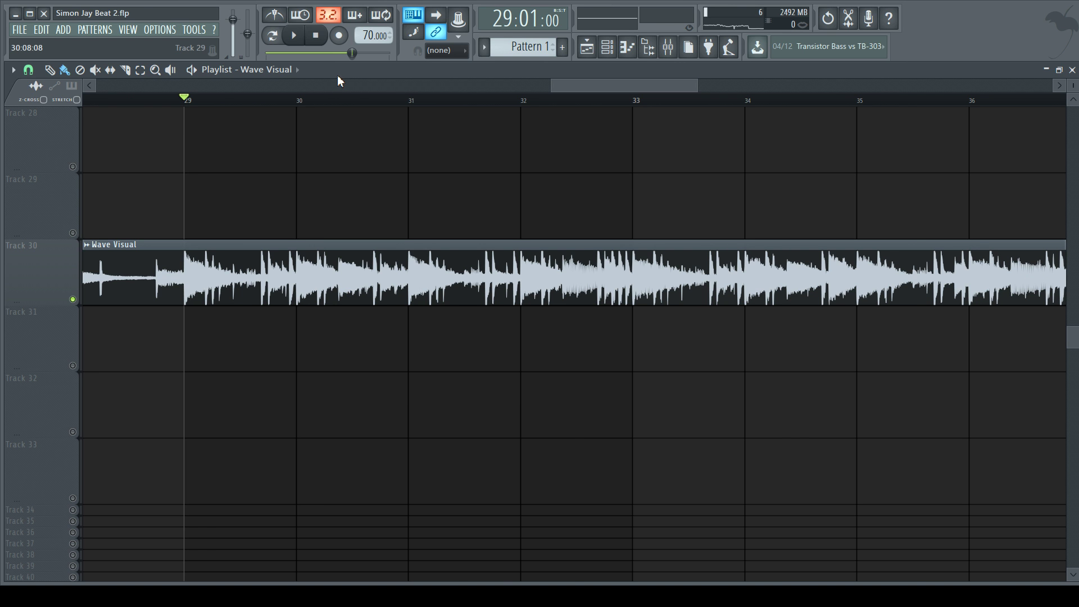
- Lower the Wave Visual clip's channel volume to 54% (-11.4 dB) and check it in playback from bar 29
{"action": "scroll", "coordinate": [592, 313], "scroll_direction": "down", "scroll_amount": 4}
{"action": "scroll", "coordinate": [620, 302], "scroll_direction": "down", "scroll_amount": 2}
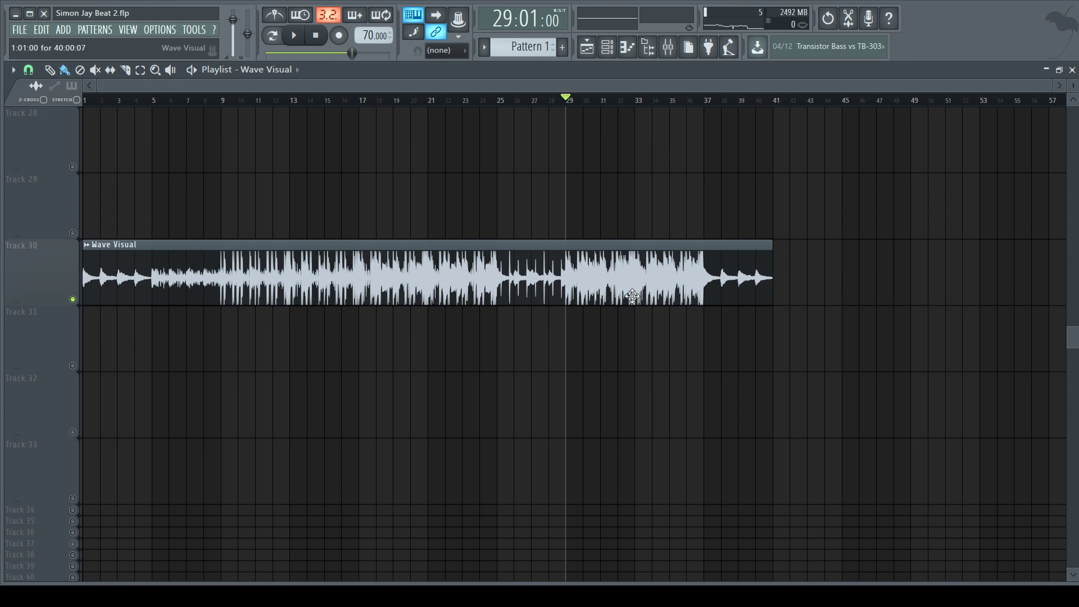
{"action": "scroll", "coordinate": [364, 322], "scroll_direction": "up", "scroll_amount": 1}
{"action": "scroll", "coordinate": [579, 340], "scroll_direction": "up", "scroll_amount": 2}
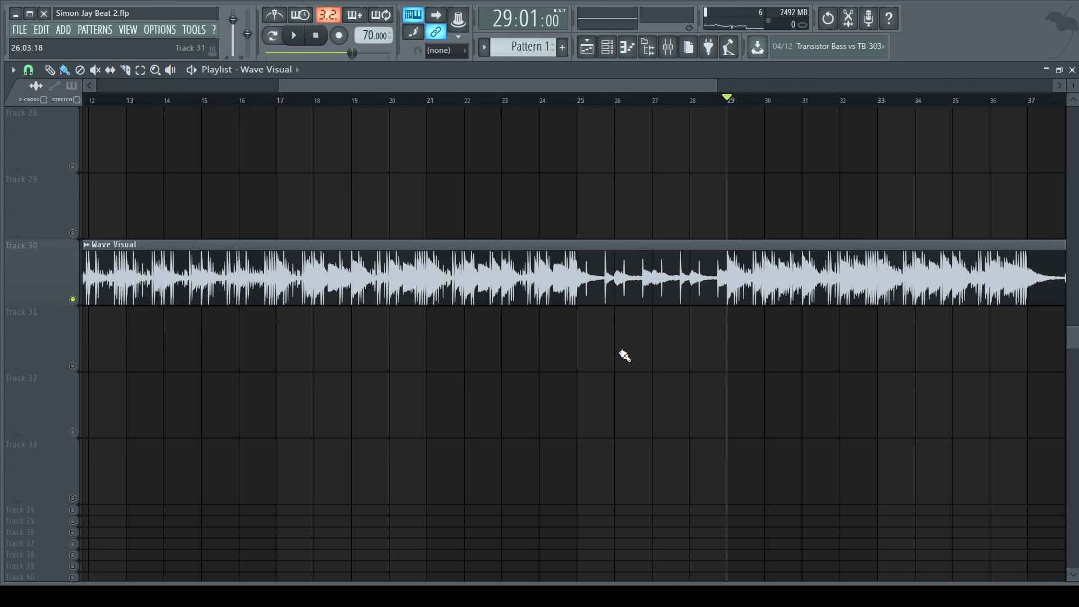
{"action": "double_click", "coordinate": [388, 277]}
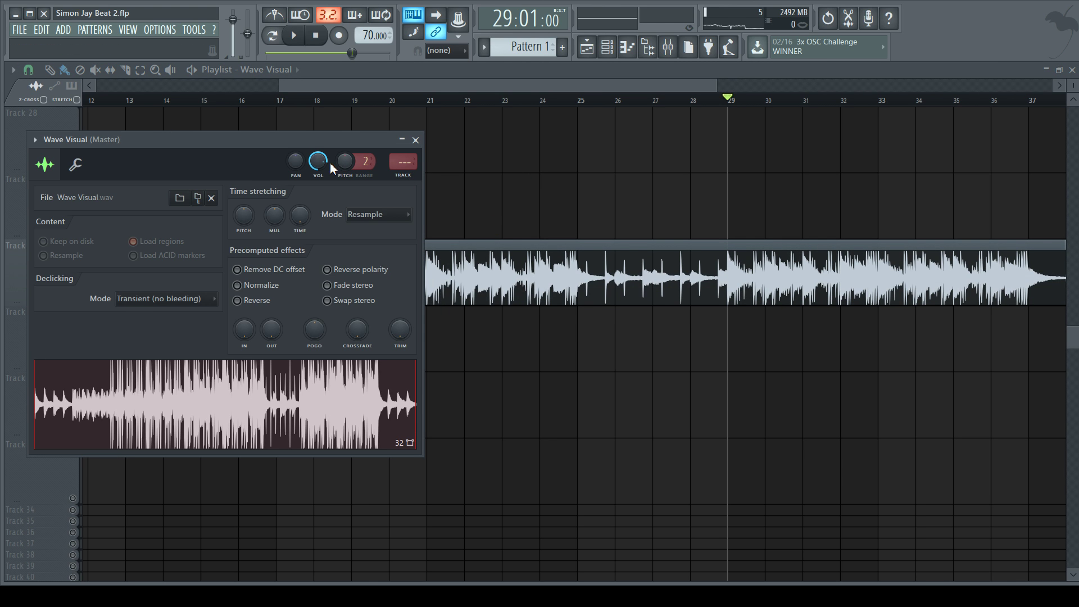
{"action": "left_click_drag", "start_coordinate": [319, 164], "coordinate": [318, 184]}
{"action": "key", "text": "space"}
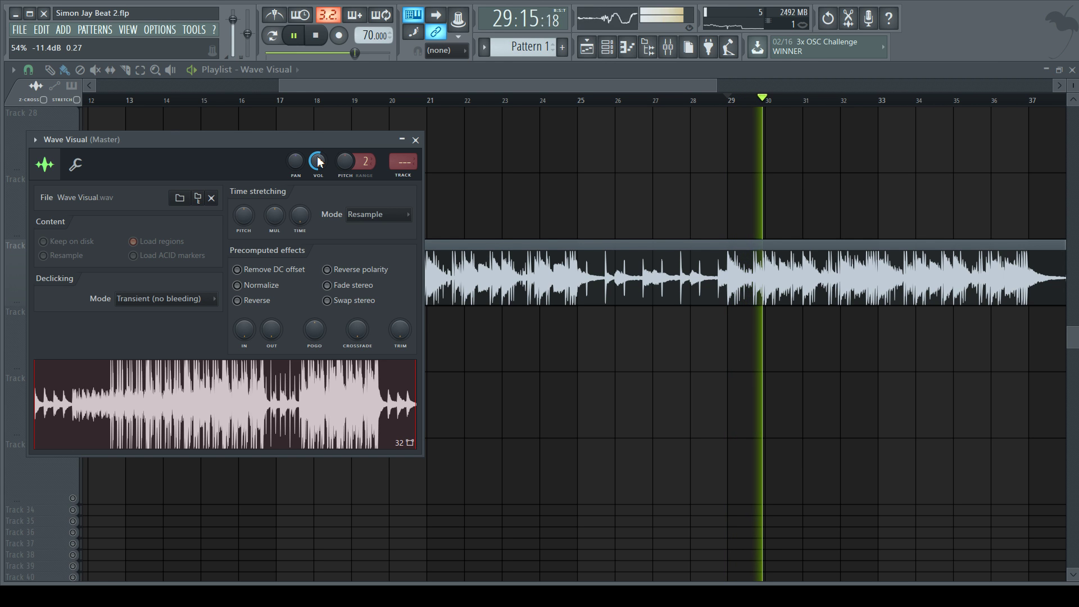
{"action": "key", "text": "space"}
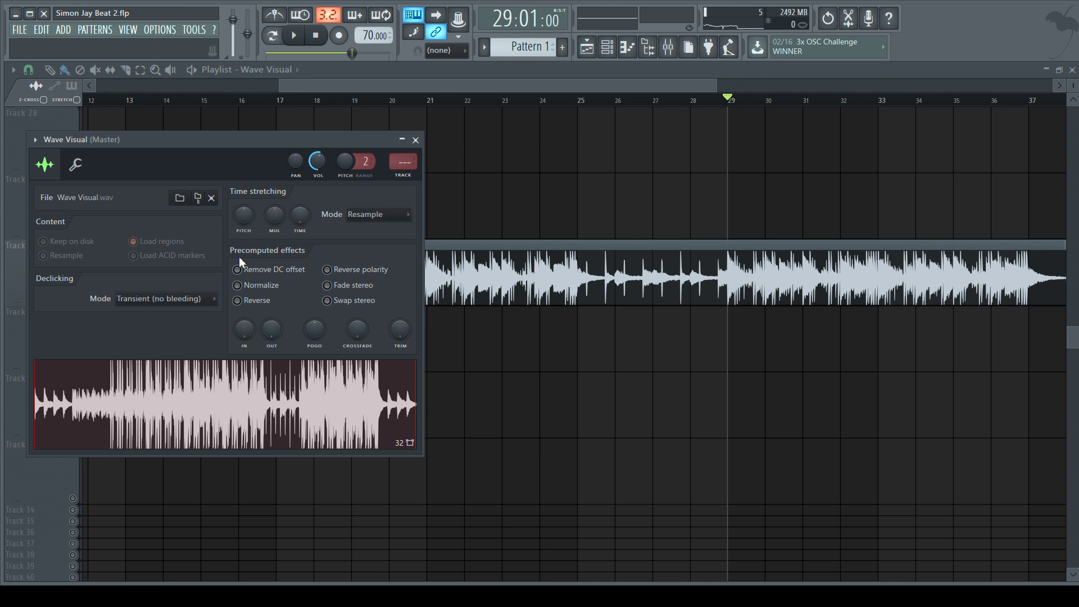
{"action": "left_click", "coordinate": [415, 139]}
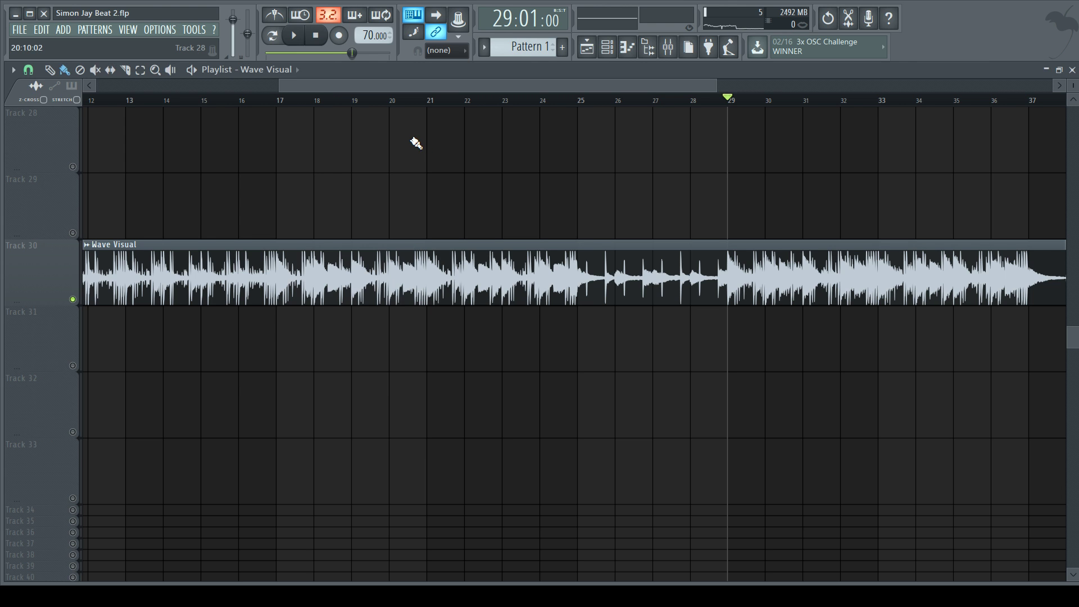
- Replay the quieter Wave Visual clip from bar 29, and review the full playlist arrangement from Track 1 to Track 30
{"action": "left_click", "coordinate": [279, 103]}
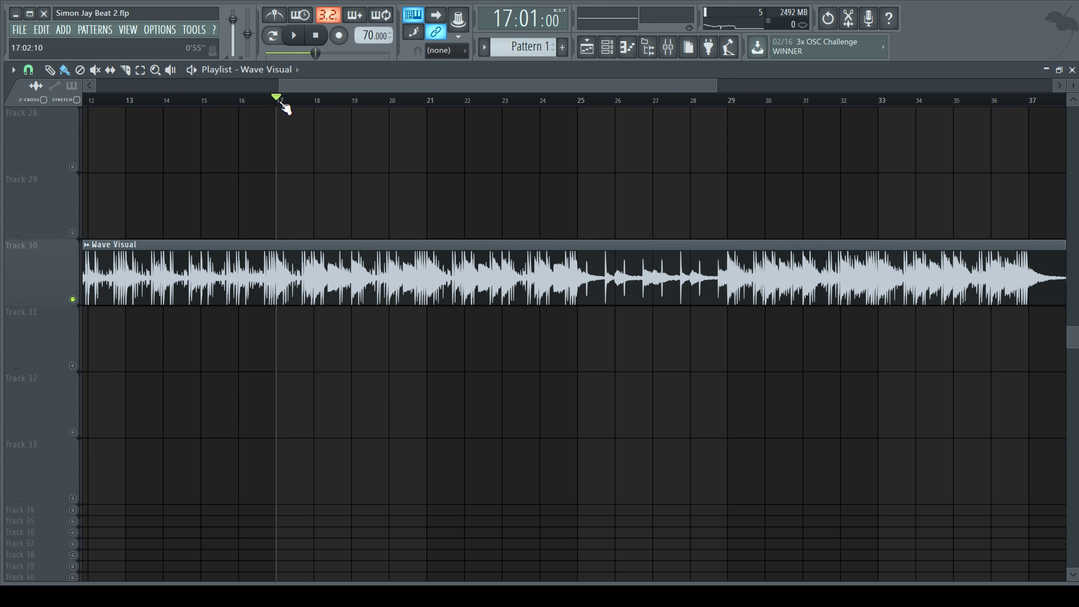
{"action": "scroll", "coordinate": [276, 263], "scroll_direction": "down", "scroll_amount": 3}
{"action": "scroll", "coordinate": [667, 335], "scroll_direction": "up", "scroll_amount": 5}
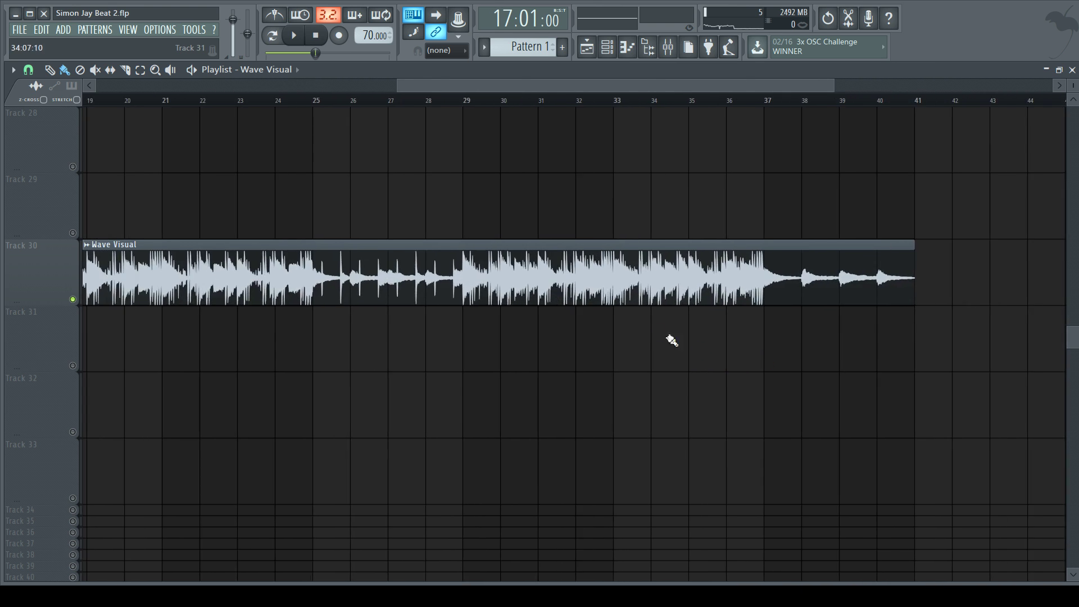
{"action": "left_click", "coordinate": [354, 102]}
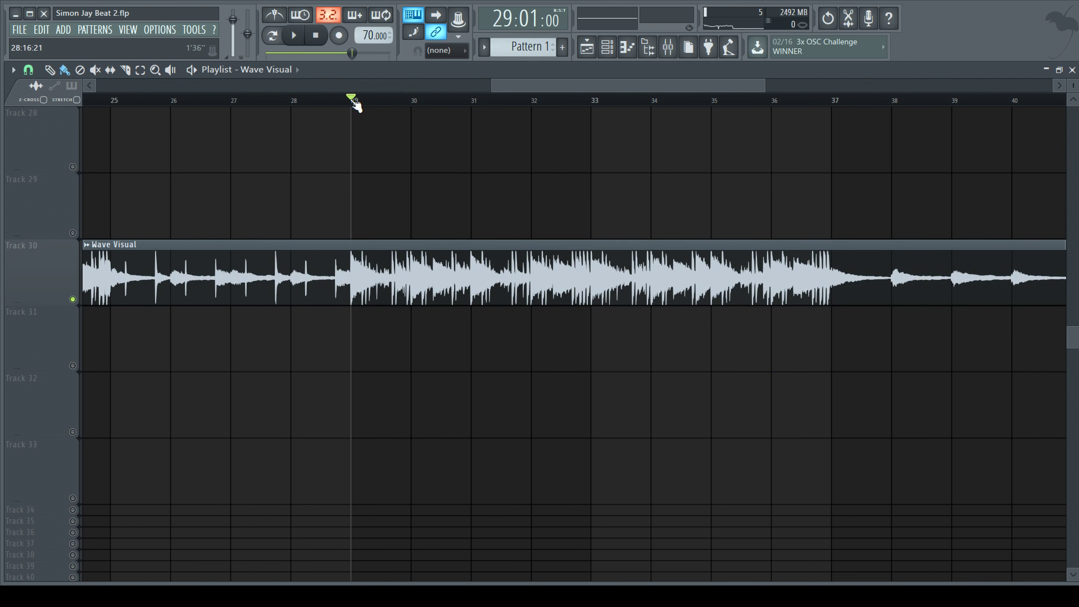
{"action": "key", "text": "space"}
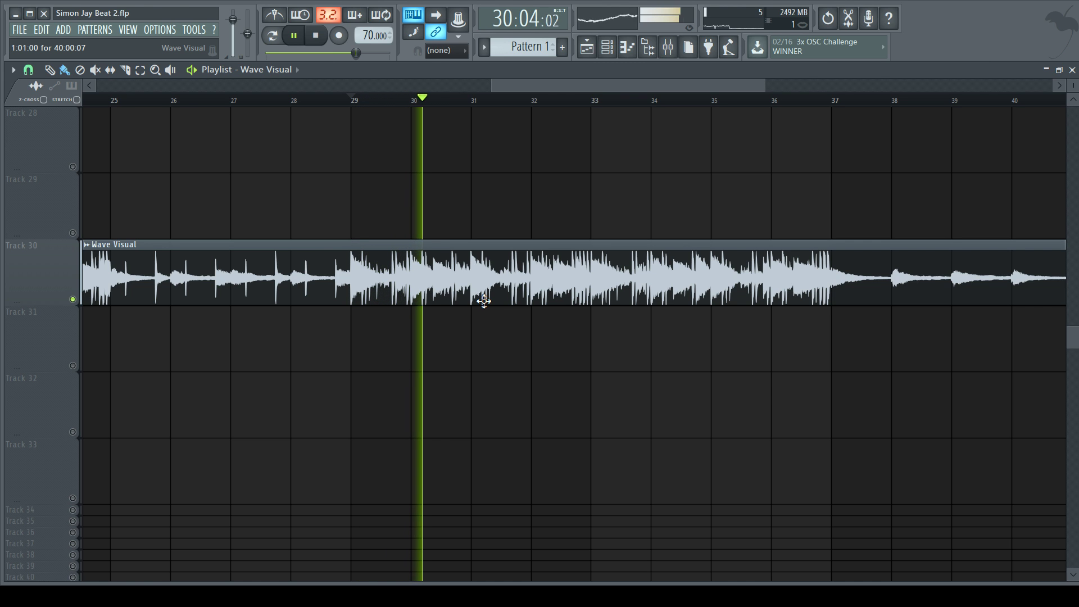
{"action": "key", "text": "space"}
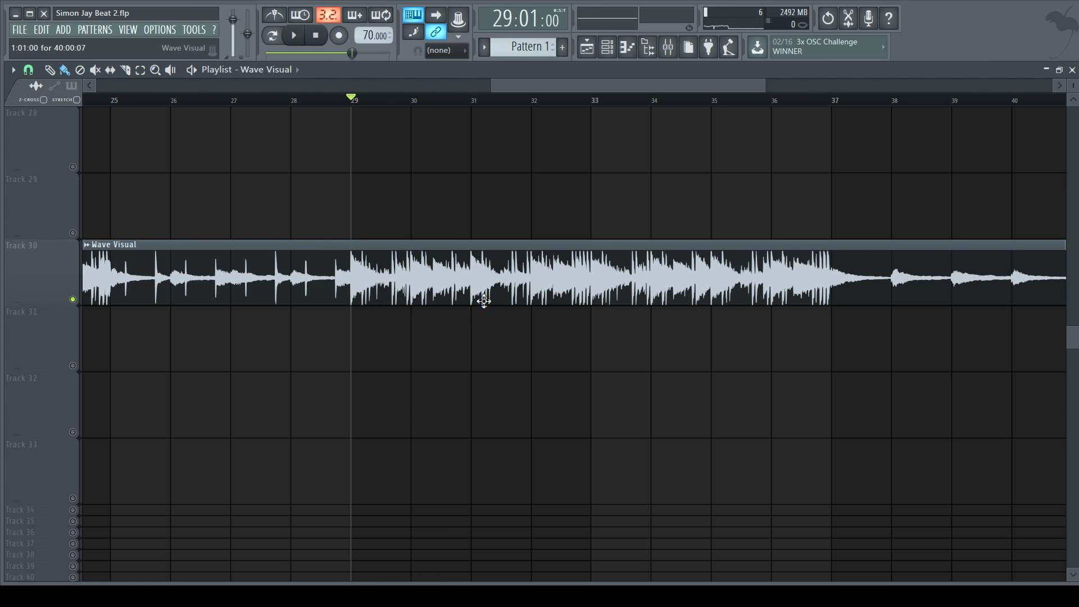
{"action": "right_click", "coordinate": [560, 216], "text": "ctrl"}
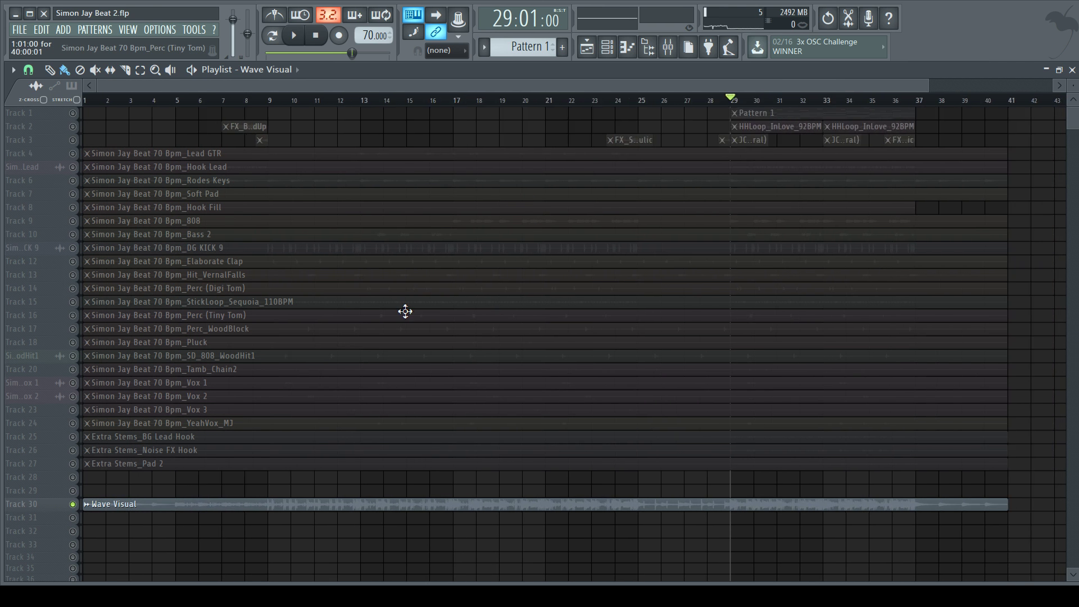
{"action": "scroll", "coordinate": [405, 312], "scroll_direction": "down", "scroll_amount": 1}
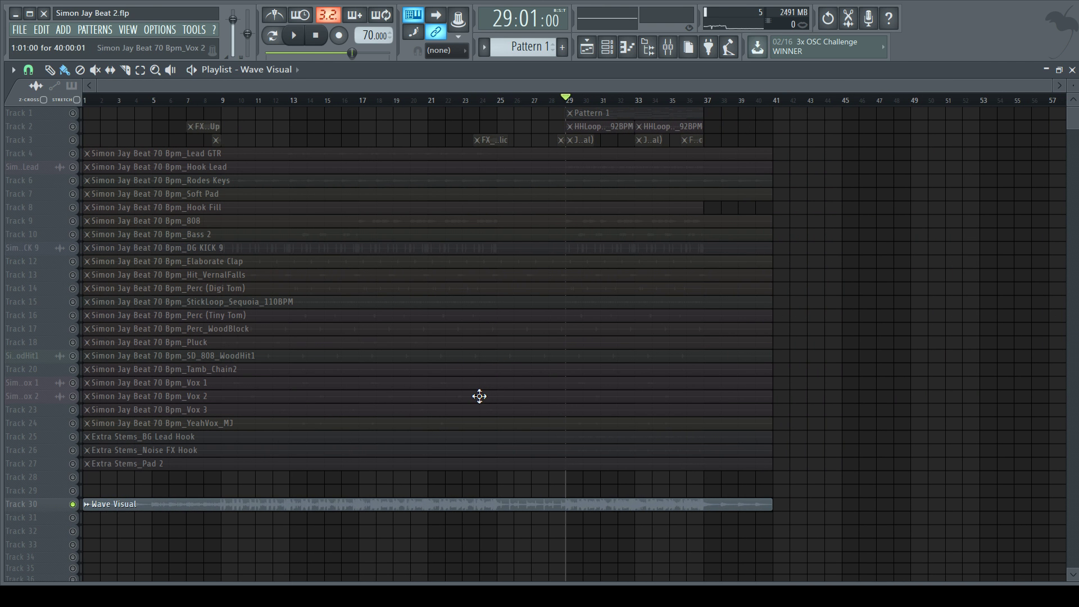